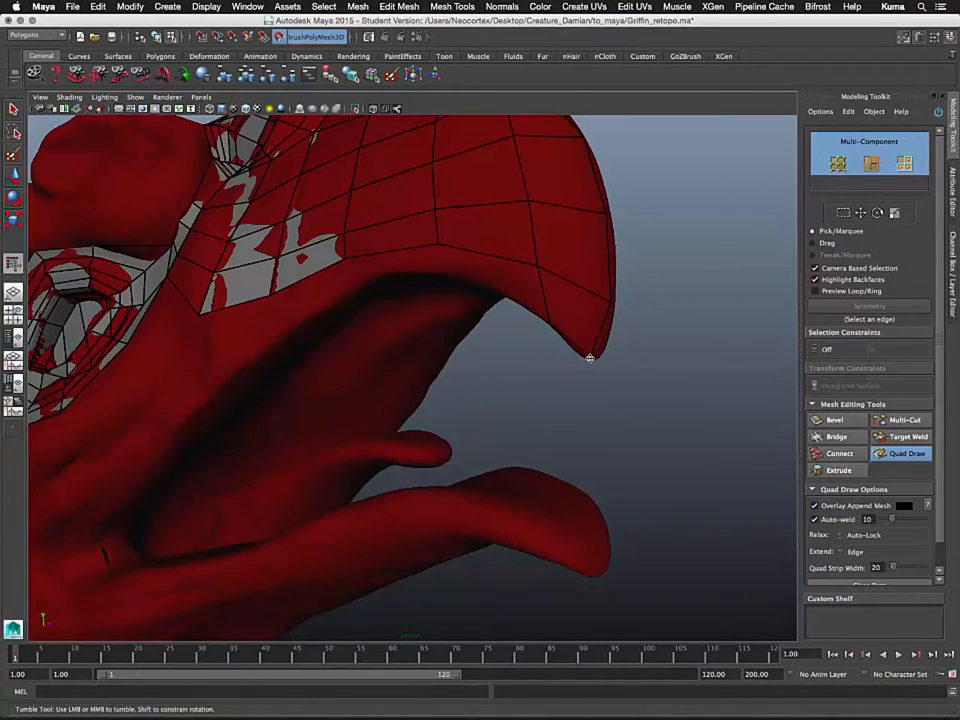
- Extend the retopology mesh with a row of Quad Draw quads along the lower edge of the upper beak
{"action": "left_click_drag", "start_coordinate": [604, 338], "coordinate": [527, 272], "text": "alt"}
{"action": "key", "text": "ctrl+z"}
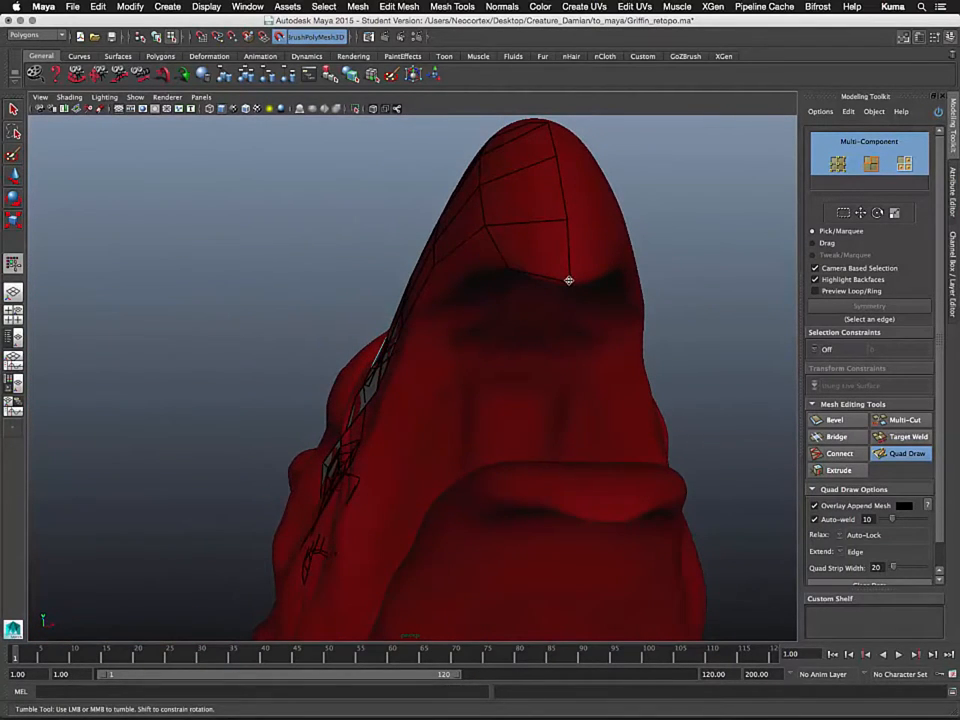
{"action": "left_click_drag", "start_coordinate": [497, 225], "coordinate": [498, 288], "text": "alt"}
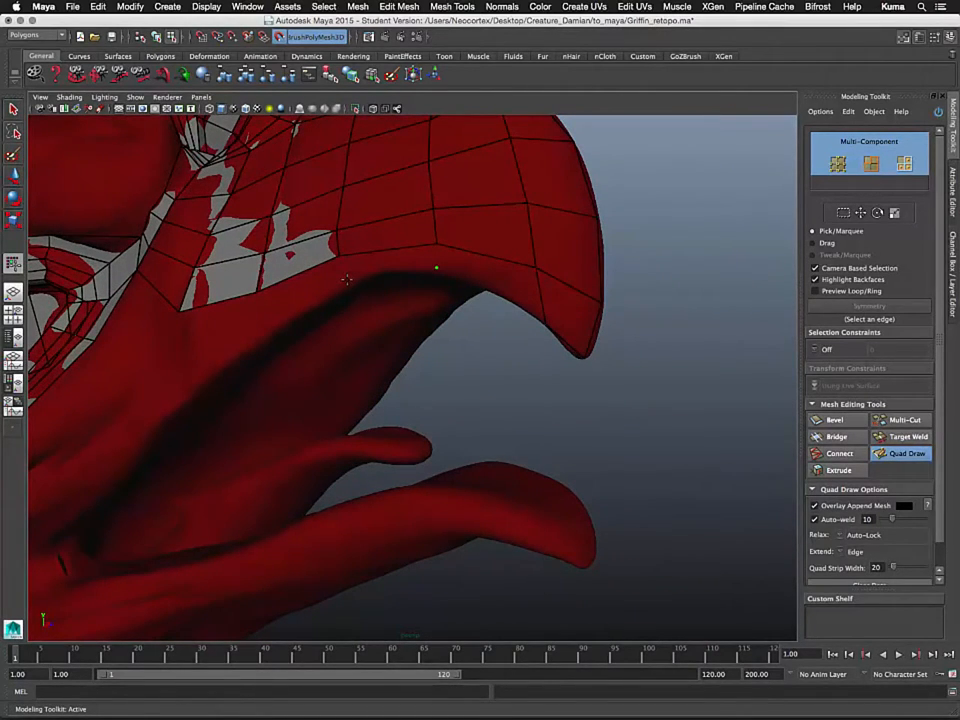
{"action": "left_click_drag", "start_coordinate": [315, 289], "coordinate": [229, 315], "text": "alt"}
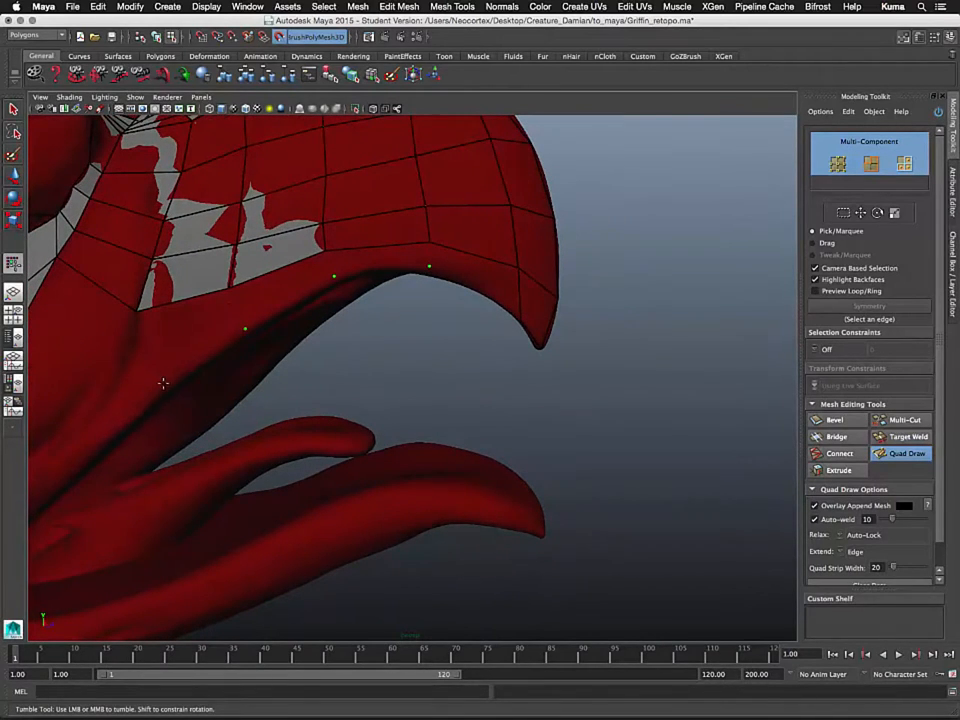
{"action": "left_click", "coordinate": [196, 320], "text": "shift"}
{"action": "left_click", "coordinate": [268, 296], "text": "shift"}
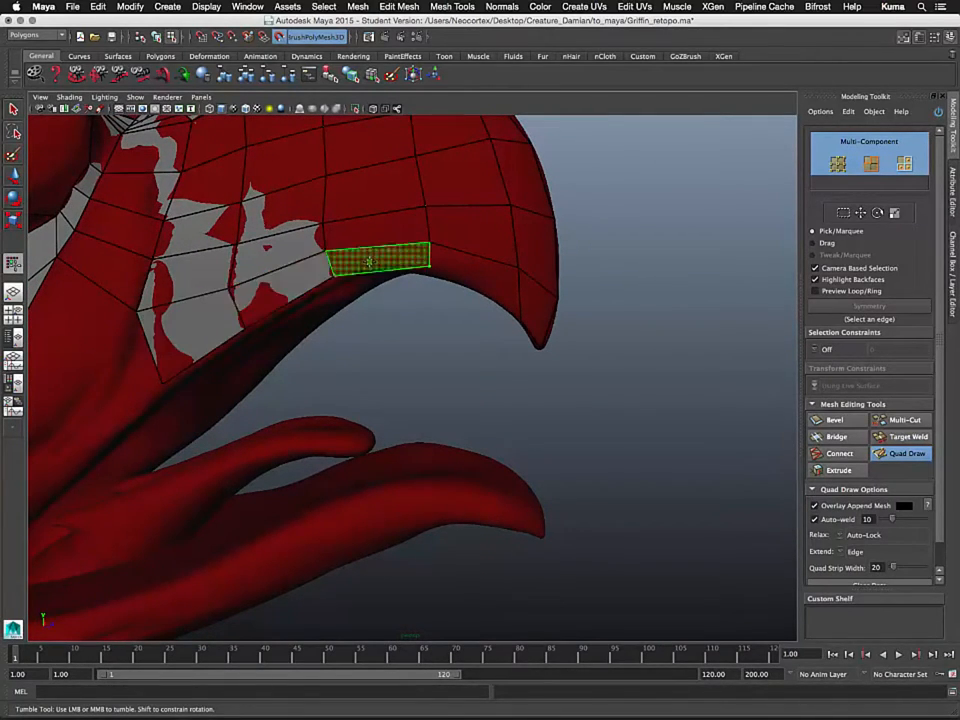
{"action": "left_click", "coordinate": [370, 261], "text": "shift"}
{"action": "left_click", "coordinate": [491, 273], "text": "shift"}
- Place Quad Draw points from the upper beak back along the mouth edge and fill quads toward the mouth corner
{"action": "middle_click_drag", "start_coordinate": [190, 341], "coordinate": [407, 253], "text": "alt"}
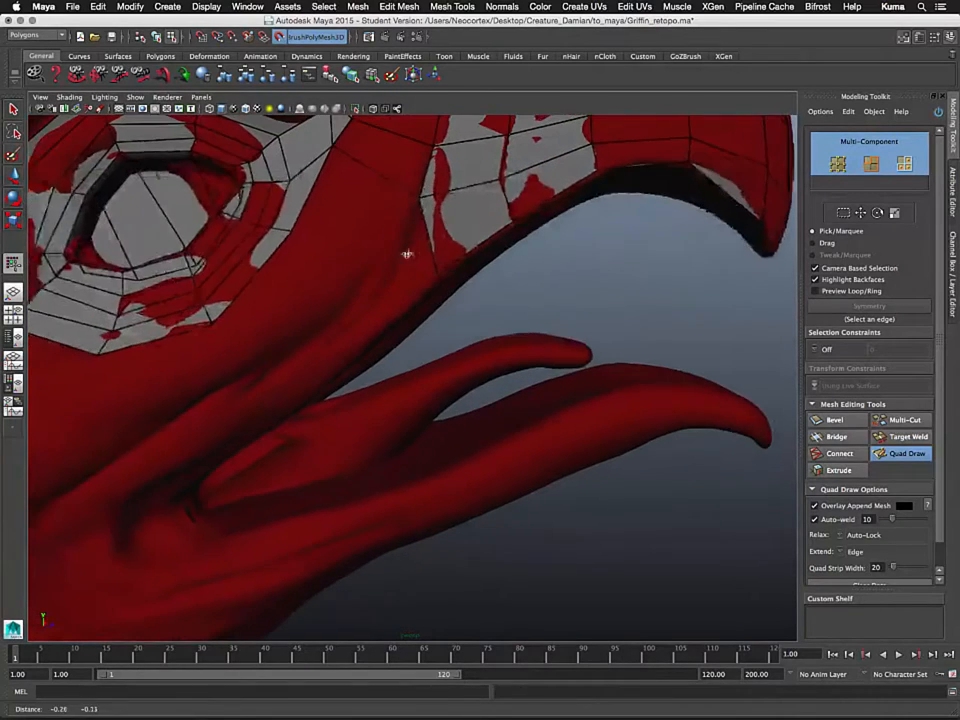
{"action": "left_click_drag", "start_coordinate": [407, 253], "coordinate": [393, 279], "text": "alt"}
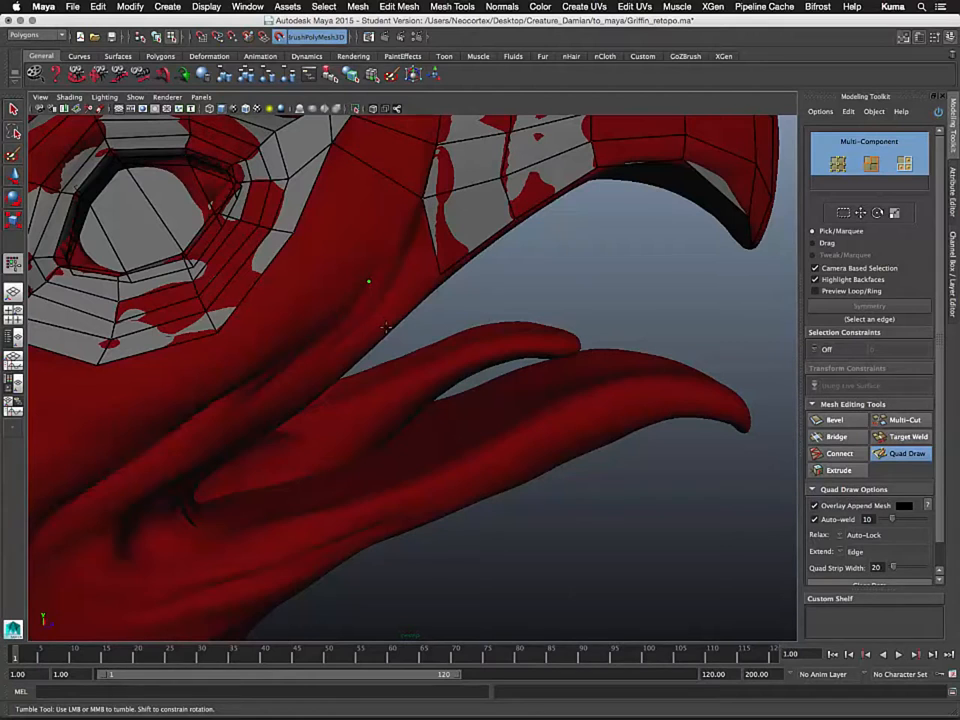
{"action": "middle_click_drag", "start_coordinate": [284, 370], "coordinate": [409, 238], "text": "alt"}
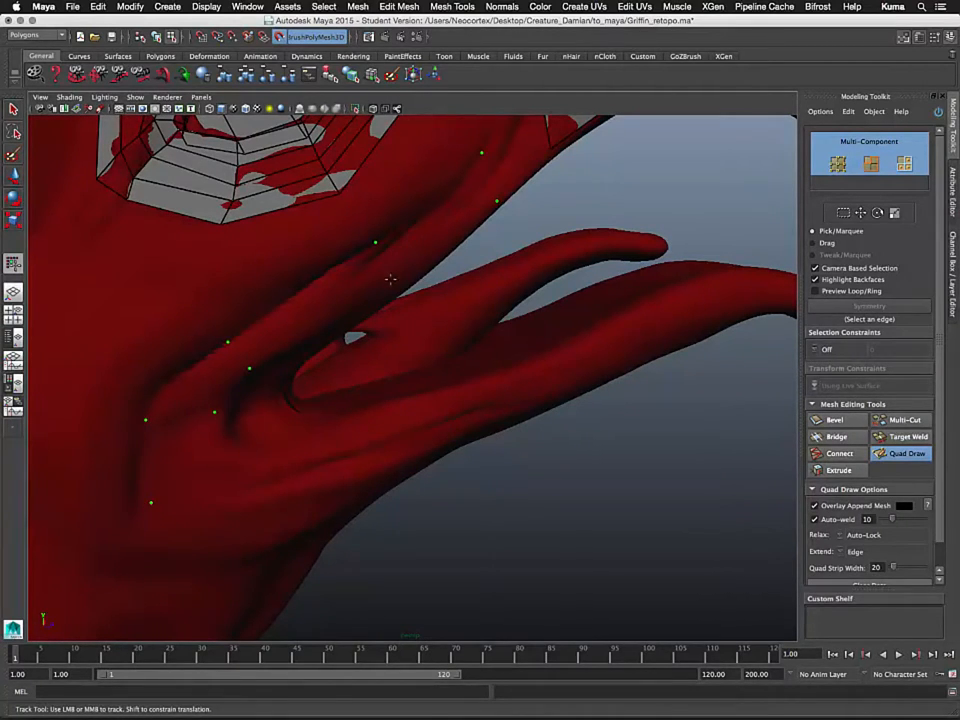
{"action": "middle_click_drag", "start_coordinate": [440, 240], "coordinate": [383, 316], "text": "alt"}
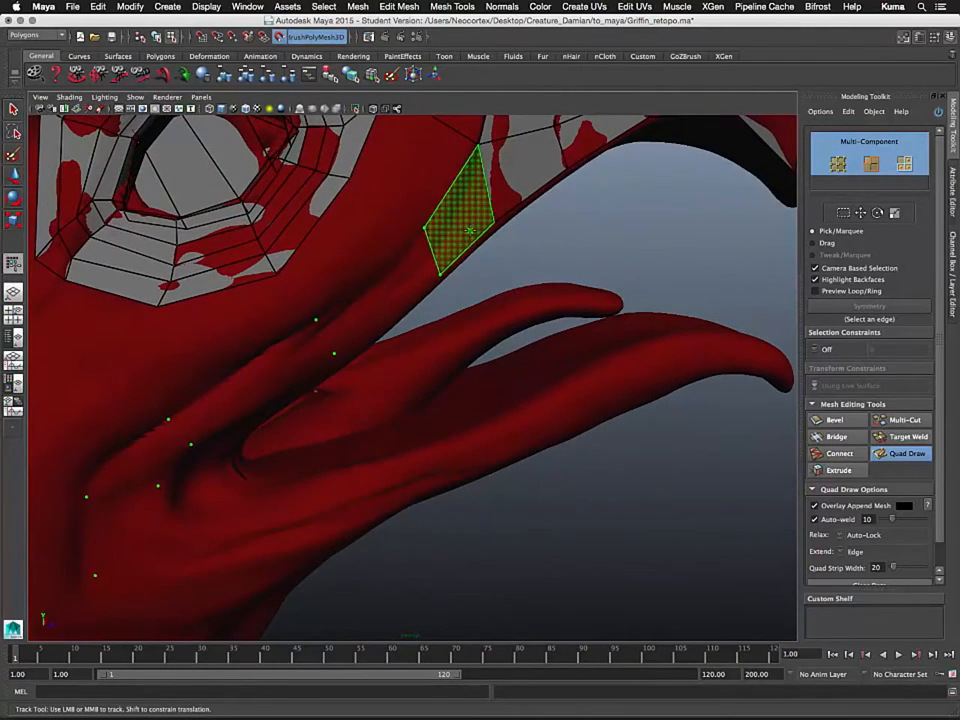
{"action": "left_click", "coordinate": [469, 229], "text": "shift"}
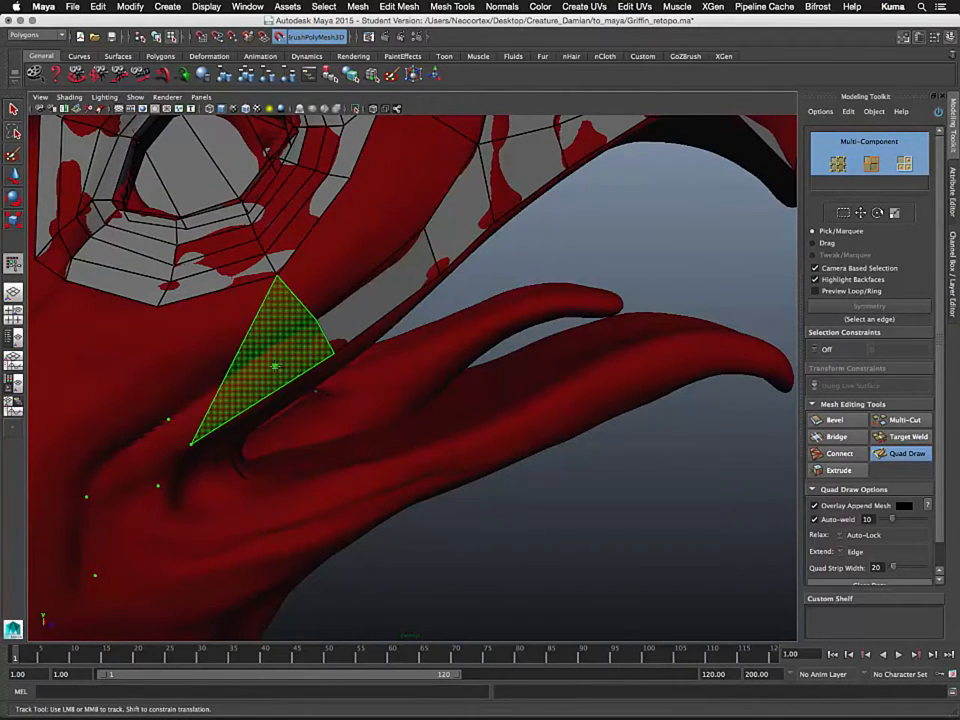
{"action": "left_click", "coordinate": [242, 380], "text": "shift"}
- Wrap the quad strip around the mouth corner and onto the start of the lower jaw
{"action": "middle_click_drag", "start_coordinate": [159, 453], "coordinate": [233, 376], "text": "alt"}
{"action": "left_click", "coordinate": [236, 361], "text": "shift"}
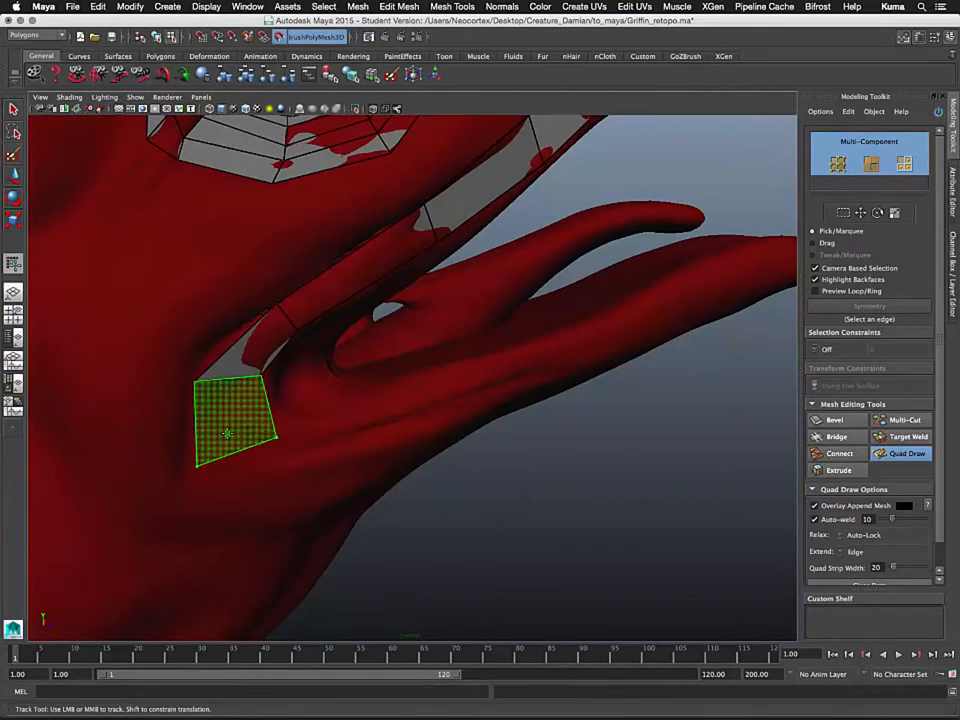
{"action": "left_click", "coordinate": [255, 459], "text": "shift"}
{"action": "left_click_drag", "start_coordinate": [279, 475], "coordinate": [232, 428], "text": "alt"}
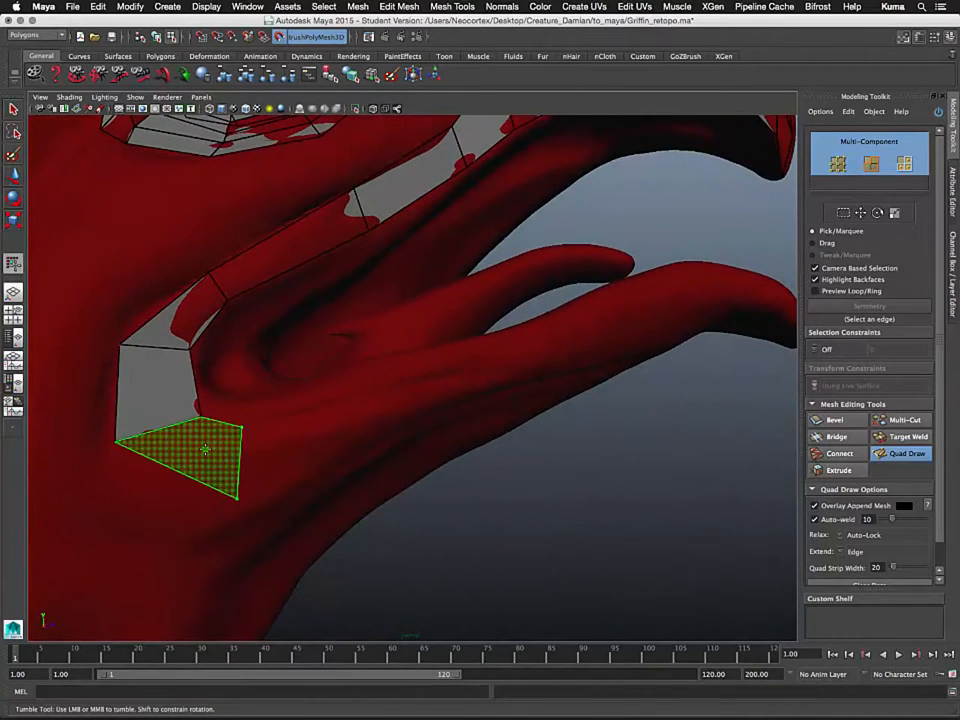
{"action": "mouse_move", "coordinate": [234, 321]}
{"action": "left_mouse_down", "text": "alt"}
{"action": "mouse_move", "coordinate": [197, 480]}
{"action": "mouse_move", "coordinate": [174, 479]}
{"action": "mouse_move", "coordinate": [253, 433]}
{"action": "mouse_move", "coordinate": [297, 421]}
{"action": "mouse_move", "coordinate": [324, 439]}
{"action": "left_mouse_up", "text": "alt"}
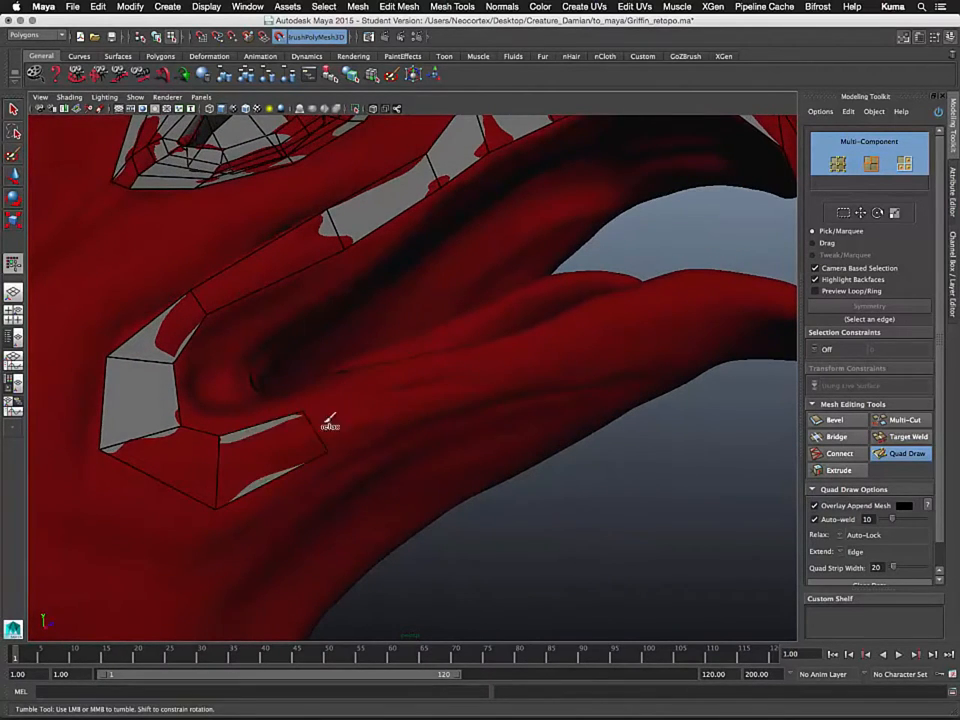
- Place paired Quad Draw points along the lower jaw and fill six quads toward the beak tip
{"action": "middle_click_drag", "start_coordinate": [332, 422], "coordinate": [266, 443], "text": "alt"}
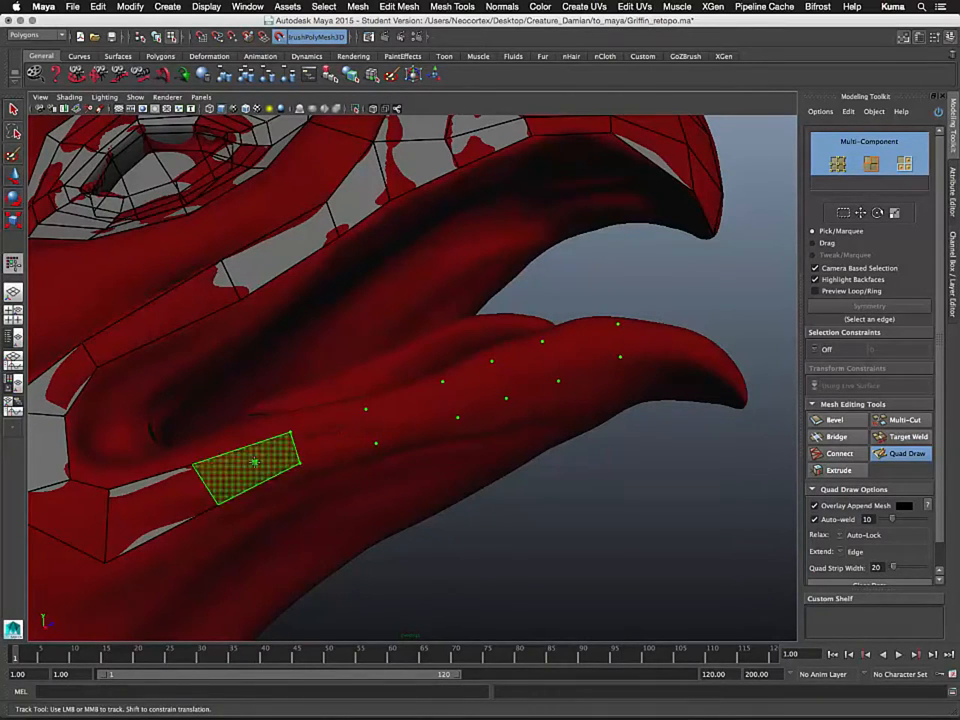
{"action": "left_click", "coordinate": [253, 461], "text": "shift"}
{"action": "left_click", "coordinate": [333, 435], "text": "shift"}
{"action": "left_click", "coordinate": [392, 420], "text": "shift"}
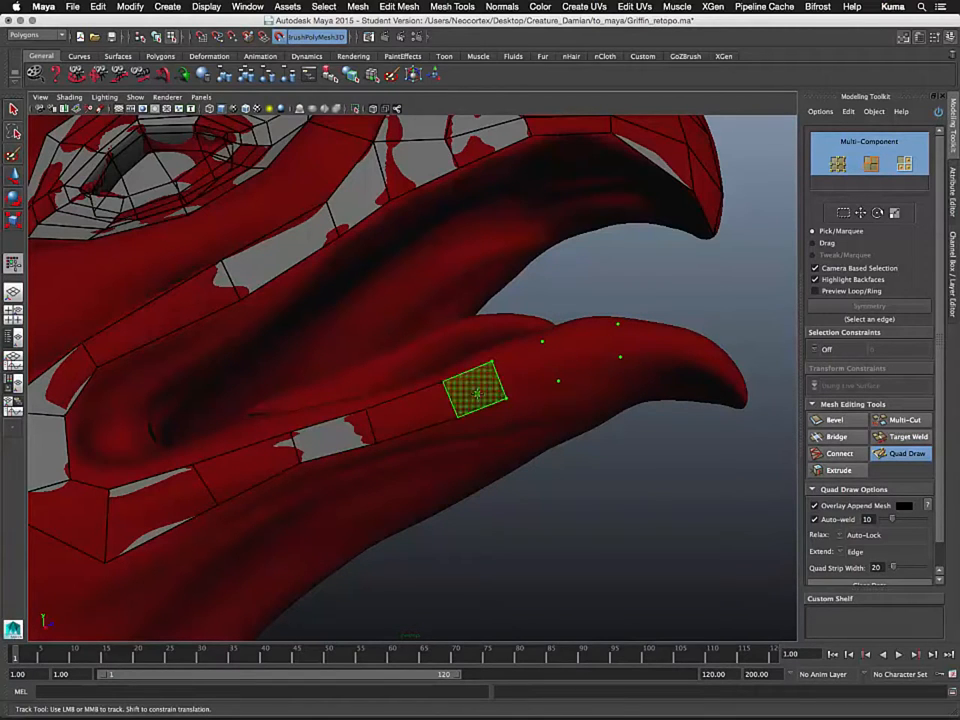
{"action": "left_click", "coordinate": [474, 390], "text": "shift"}
{"action": "left_click", "coordinate": [522, 372], "text": "shift"}
{"action": "left_click", "coordinate": [590, 352], "text": "shift"}
- Add Quad Draw points under the lower beak tip and fill two quads extending the jaw strip to the tip
{"action": "middle_click_drag", "start_coordinate": [617, 357], "coordinate": [461, 401], "text": "alt"}
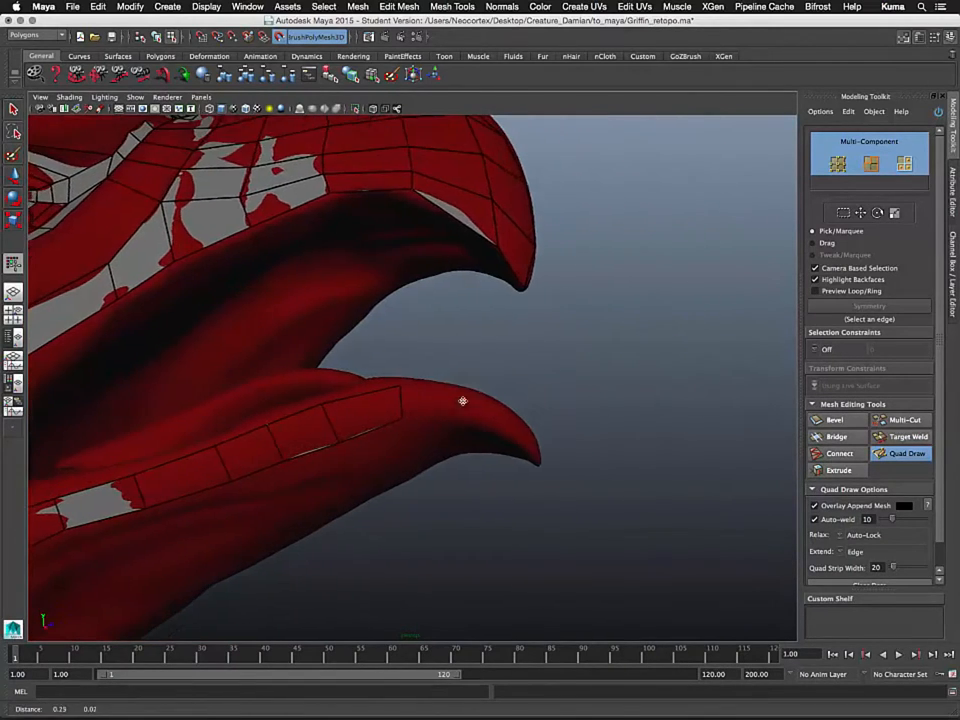
{"action": "left_click_drag", "start_coordinate": [461, 401], "coordinate": [484, 424], "text": "alt"}
{"action": "middle_click_drag", "start_coordinate": [369, 428], "coordinate": [393, 436], "text": "alt"}
{"action": "left_click_drag", "start_coordinate": [393, 436], "coordinate": [411, 410], "text": "alt"}
{"action": "key", "text": "space"}
{"action": "key", "text": "space"}
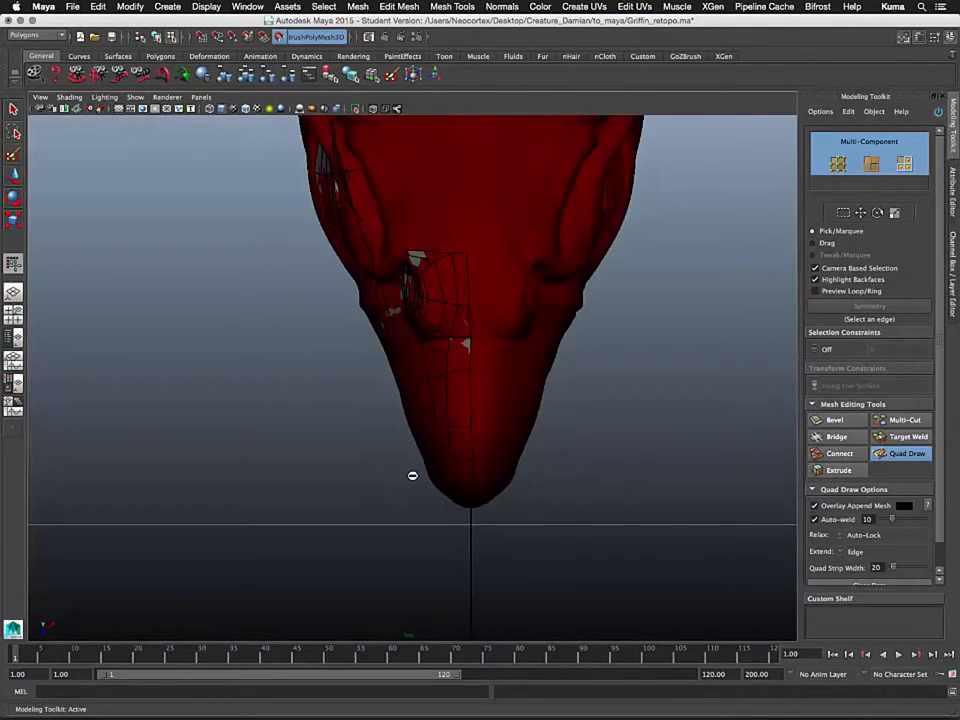
{"action": "key", "text": "space"}
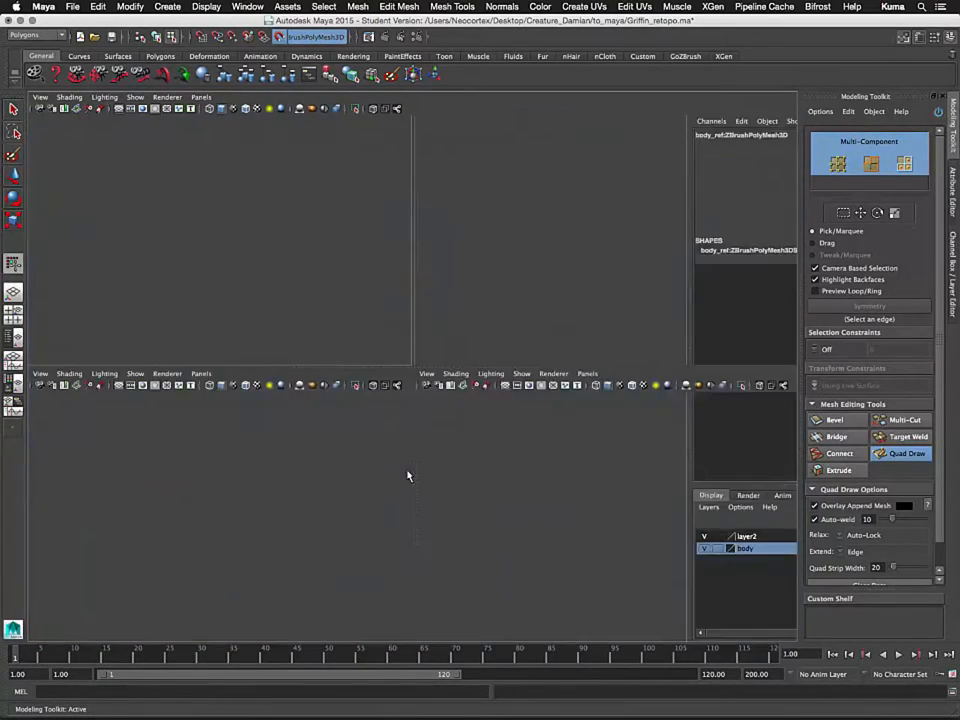
{"action": "key", "text": "space"}
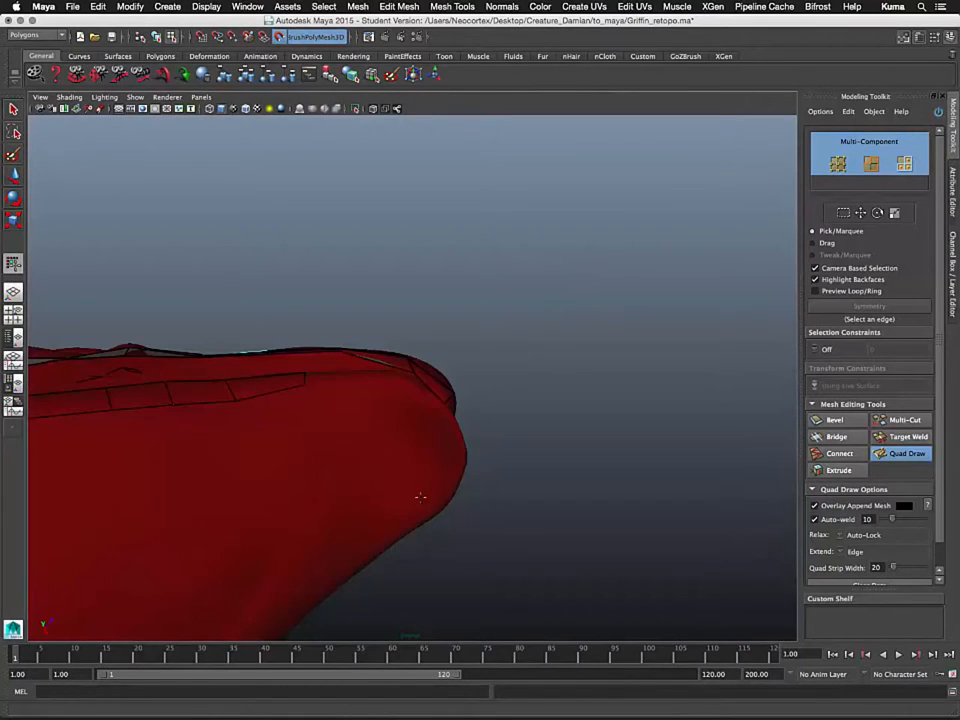
{"action": "left_click_drag", "start_coordinate": [418, 497], "coordinate": [411, 291], "text": "alt"}
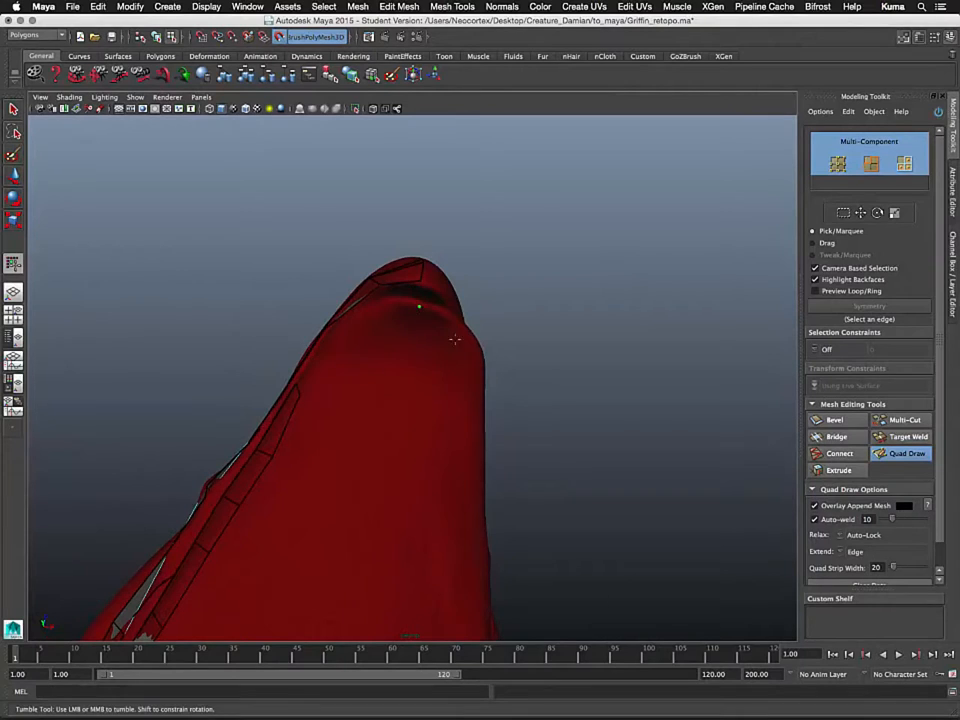
{"action": "mouse_move", "coordinate": [455, 340]}
{"action": "left_mouse_down", "text": "alt"}
{"action": "mouse_move", "coordinate": [495, 433]}
{"action": "mouse_move", "coordinate": [555, 381]}
{"action": "mouse_move", "coordinate": [428, 364]}
{"action": "mouse_move", "coordinate": [372, 318]}
{"action": "mouse_move", "coordinate": [385, 276]}
{"action": "left_mouse_up", "text": "alt"}
{"action": "left_click", "coordinate": [425, 351]}
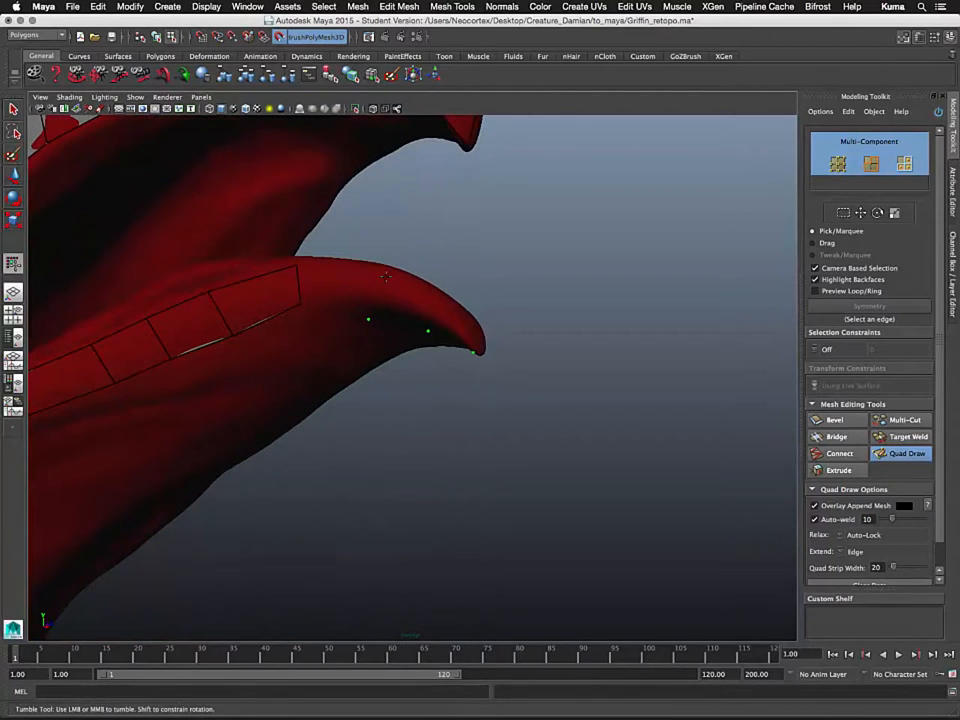
{"action": "left_click", "coordinate": [346, 290], "text": "shift"}
{"action": "left_click_drag", "start_coordinate": [401, 319], "coordinate": [405, 281], "text": "alt"}
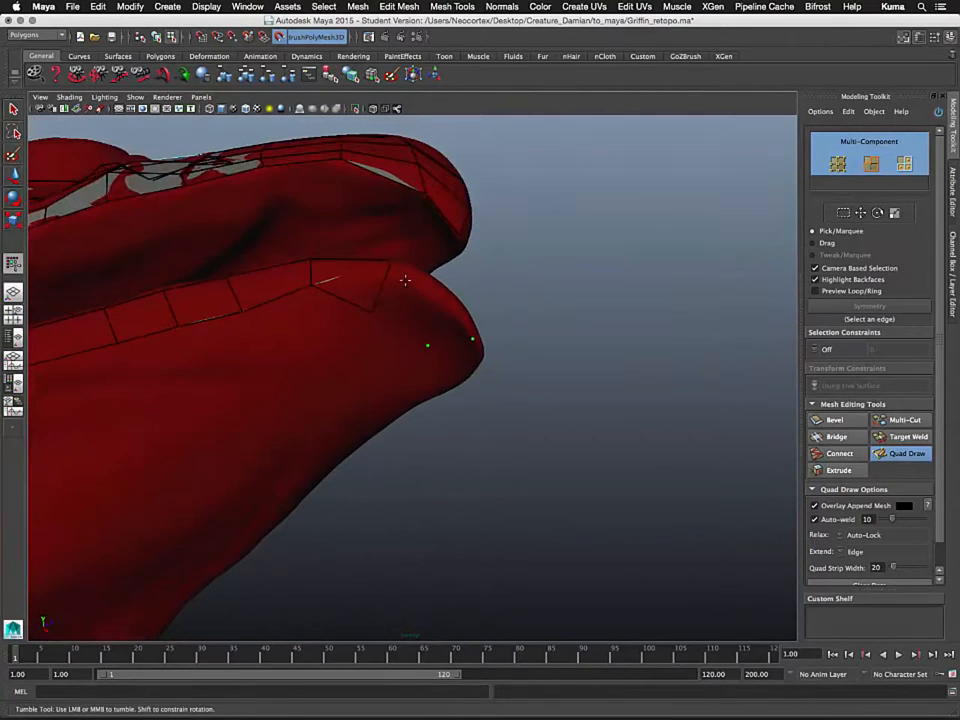
{"action": "left_click", "coordinate": [404, 306], "text": "shift"}
- Raise the upper-edge vertices of the lower-jaw strip near the mouth corner to follow the jaw's rim
{"action": "left_click_drag", "start_coordinate": [337, 321], "coordinate": [407, 454], "text": "alt"}
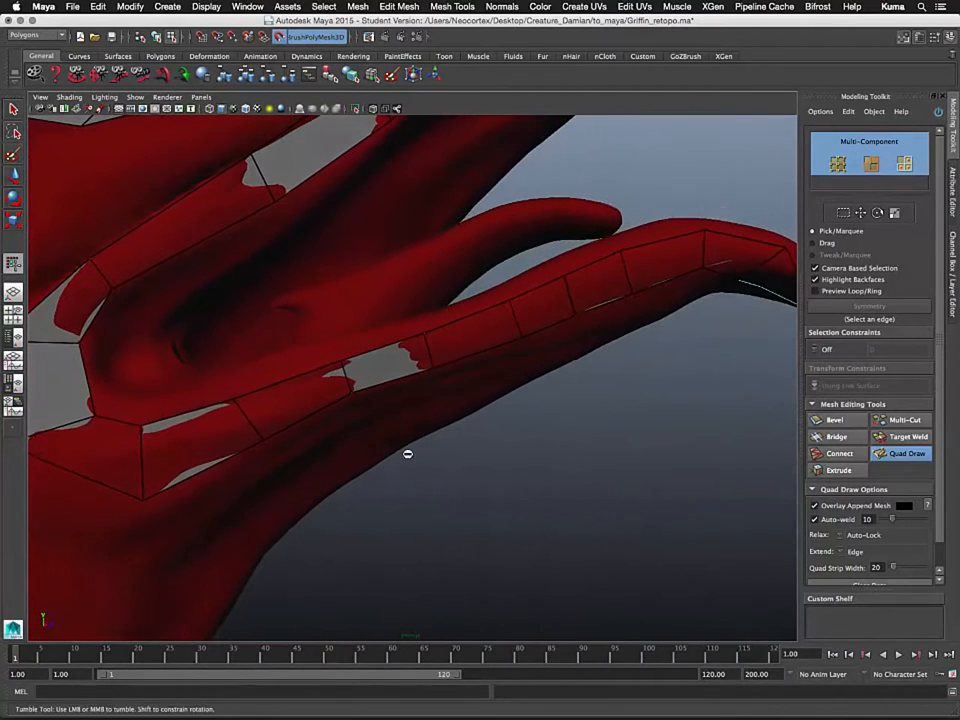
{"action": "left_click_drag", "start_coordinate": [141, 428], "coordinate": [143, 416]}
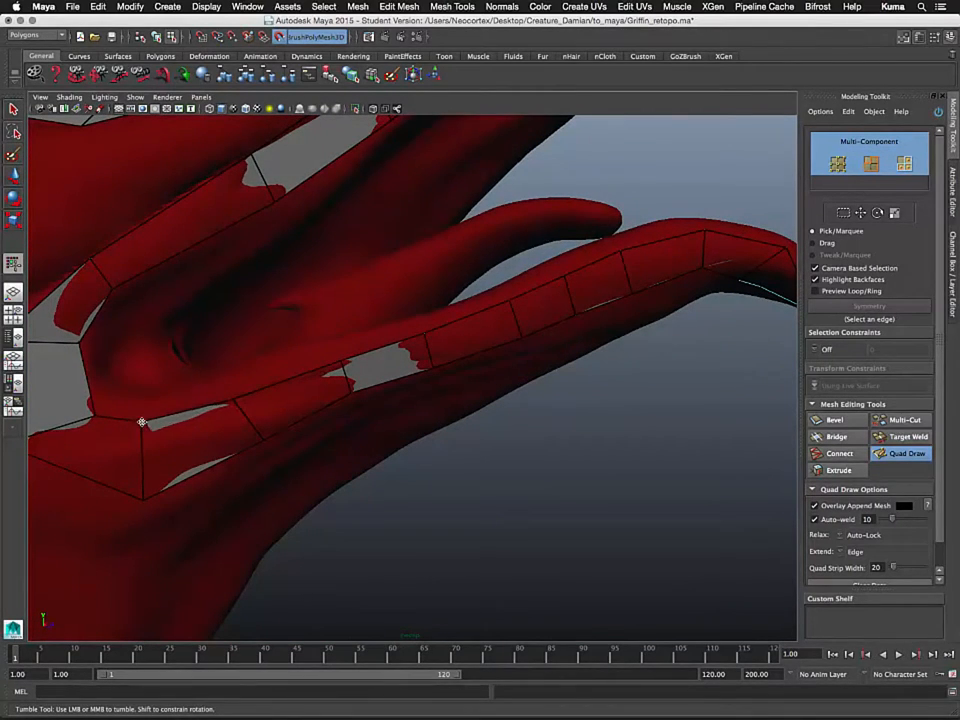
{"action": "left_click_drag", "start_coordinate": [270, 390], "coordinate": [270, 377]}
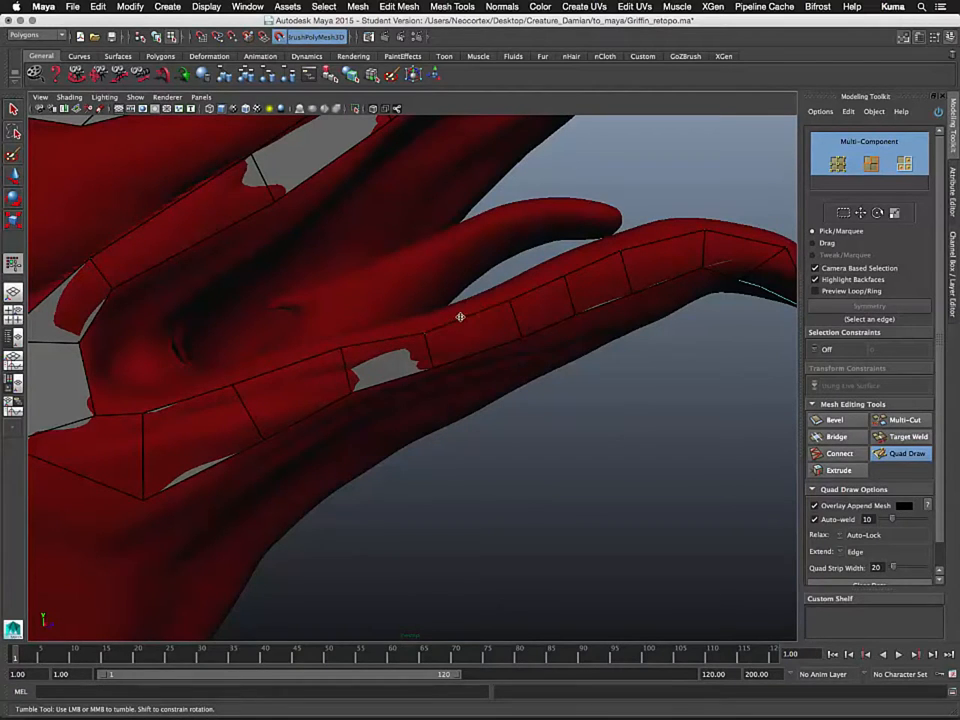
{"action": "middle_click_drag", "start_coordinate": [458, 315], "coordinate": [286, 489], "text": "alt"}
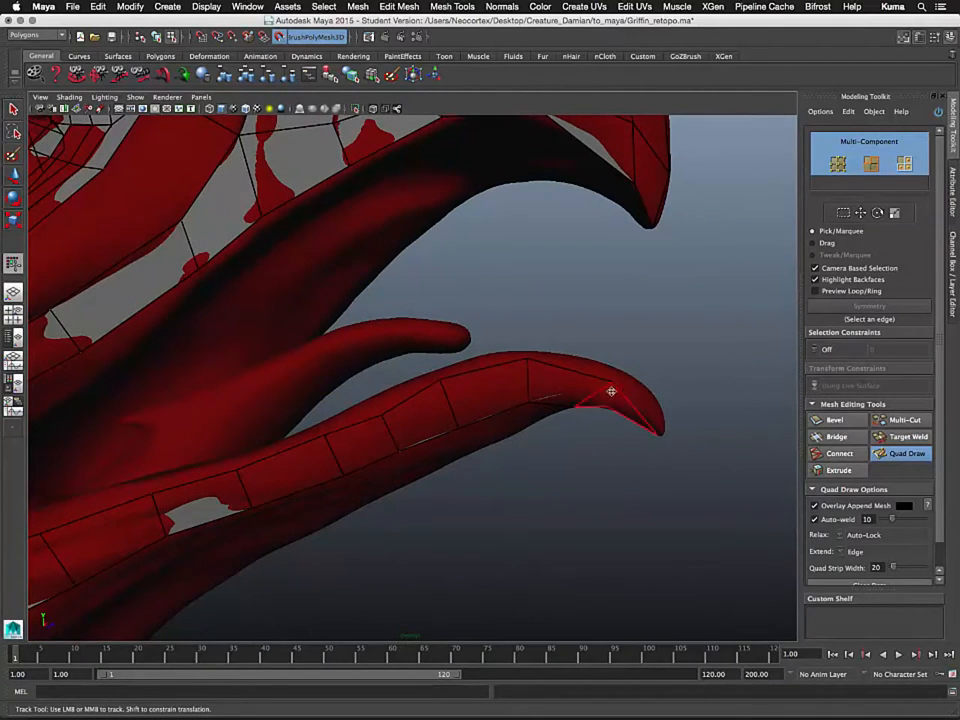
- Pull the lower-edge vertices of the jaw strip near the beak tip down and back to widen the quads
{"action": "left_click_drag", "start_coordinate": [684, 456], "coordinate": [678, 430], "text": "alt"}
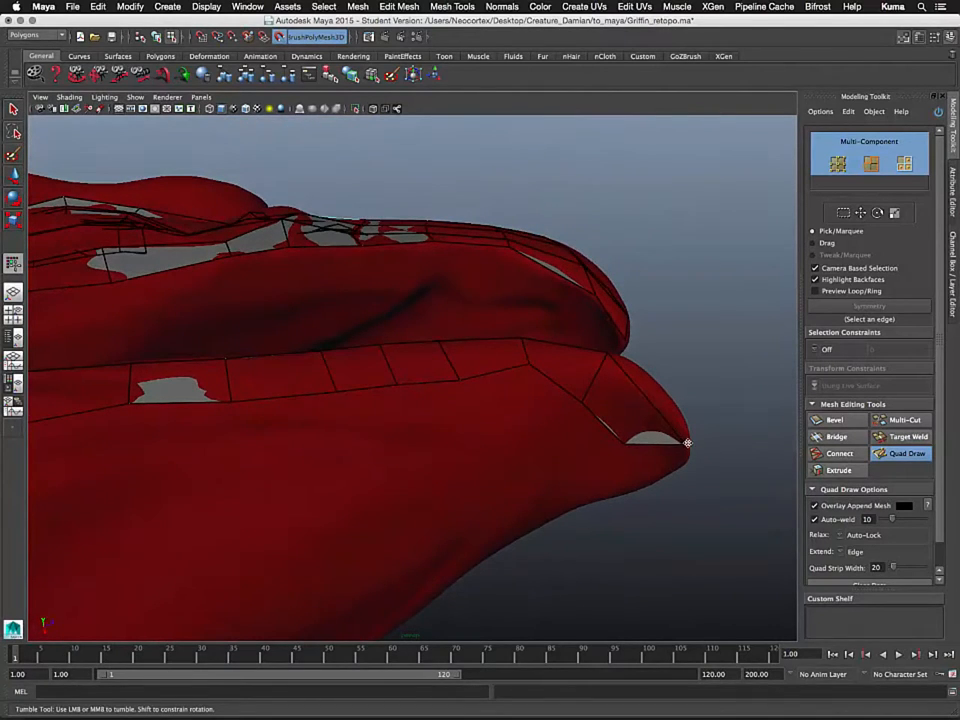
{"action": "left_click_drag", "start_coordinate": [529, 366], "coordinate": [512, 390]}
{"action": "mouse_move", "coordinate": [578, 402]}
{"action": "left_mouse_down"}
{"action": "mouse_move", "coordinate": [514, 456]}
{"action": "mouse_move", "coordinate": [484, 467]}
{"action": "mouse_move", "coordinate": [493, 444]}
{"action": "left_mouse_up"}
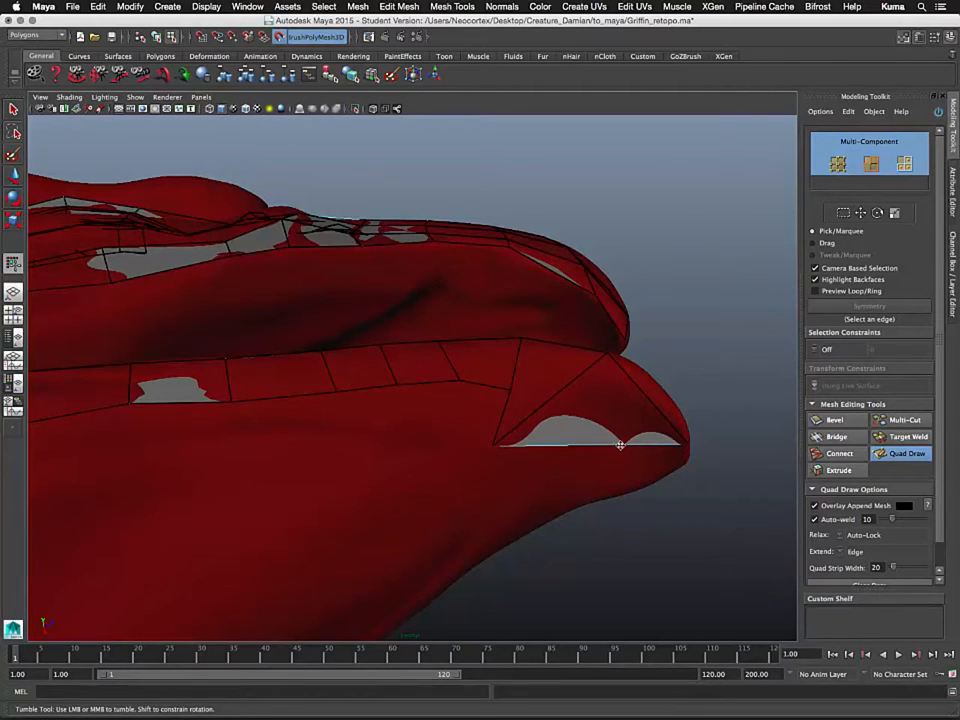
{"action": "left_click_drag", "start_coordinate": [599, 437], "coordinate": [512, 492]}
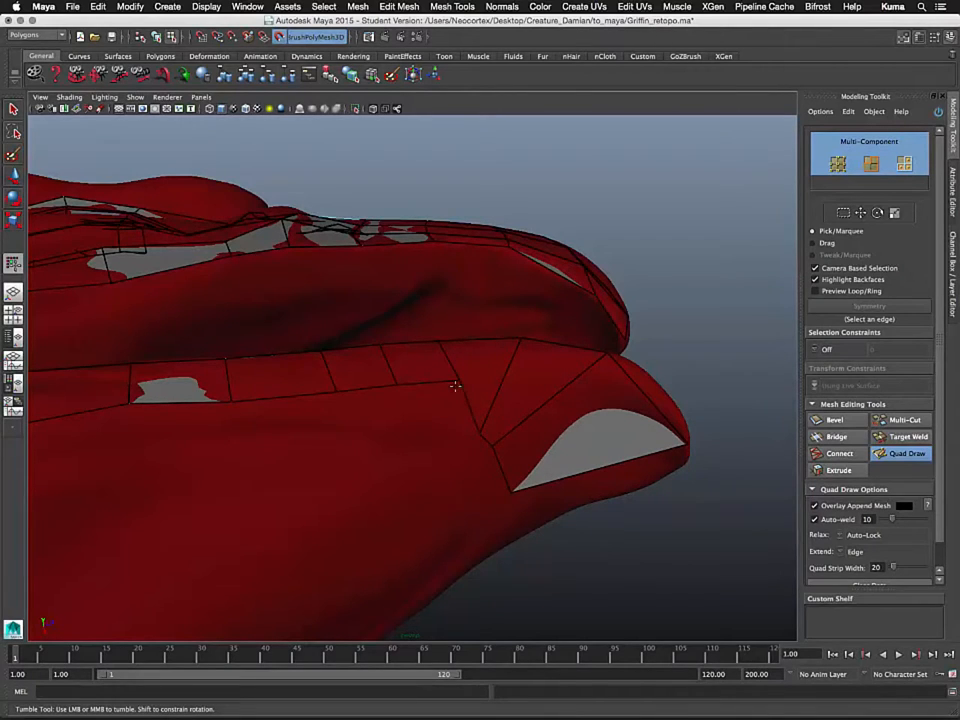
{"action": "left_click_drag", "start_coordinate": [458, 379], "coordinate": [438, 427]}
{"action": "left_click_drag", "start_coordinate": [396, 387], "coordinate": [390, 424]}
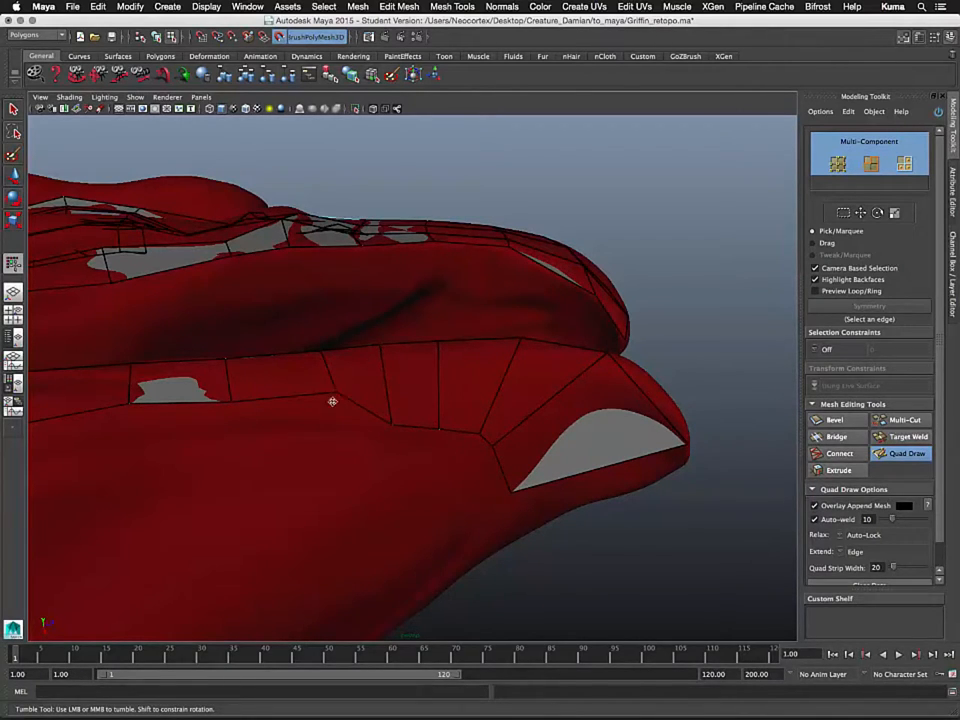
- Move the lower-edge vertices along the middle of the jaw strip down to continue the widened edge
{"action": "middle_click_drag", "start_coordinate": [324, 422], "coordinate": [486, 370], "text": "alt"}
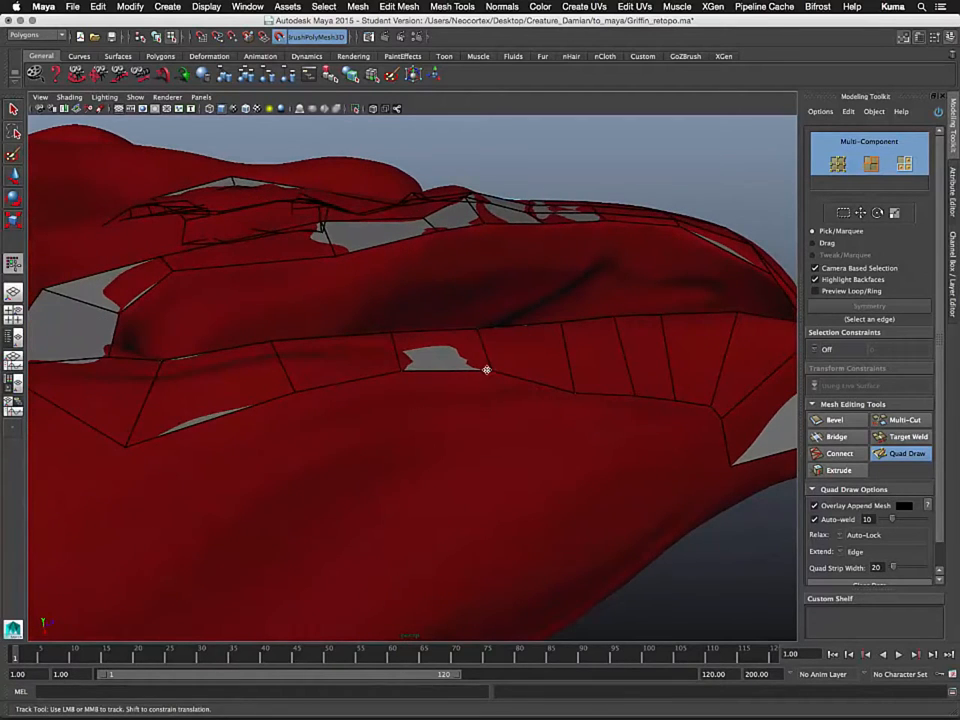
{"action": "left_click_drag", "start_coordinate": [486, 371], "coordinate": [463, 390]}
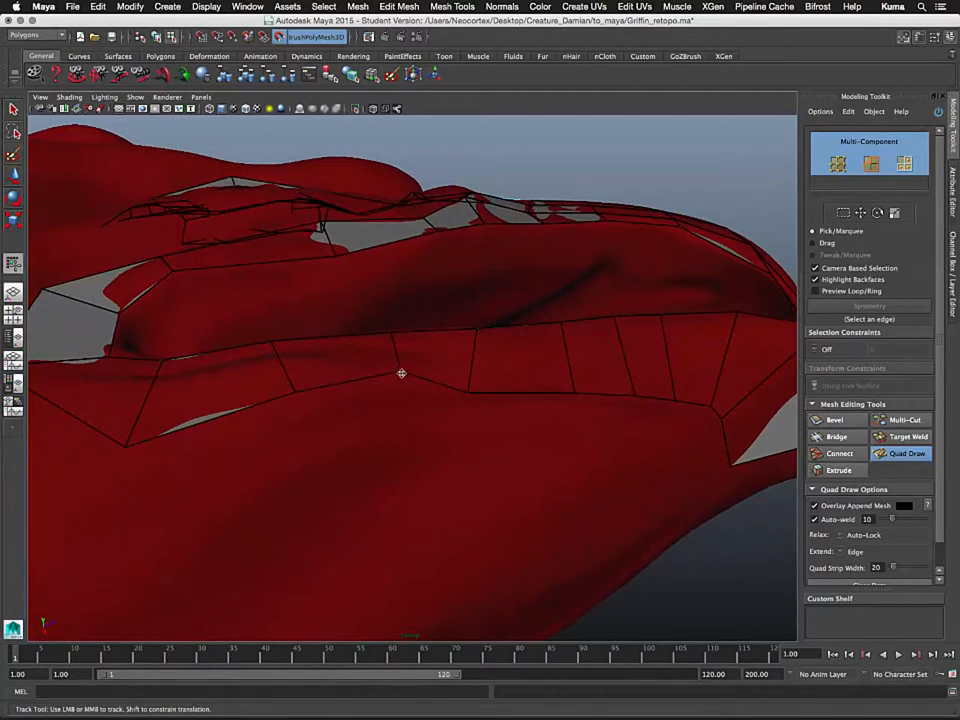
{"action": "left_click_drag", "start_coordinate": [401, 375], "coordinate": [390, 398]}
{"action": "mouse_move", "coordinate": [296, 395]}
{"action": "left_mouse_down"}
{"action": "mouse_move", "coordinate": [283, 436]}
{"action": "mouse_move", "coordinate": [333, 382]}
{"action": "mouse_move", "coordinate": [328, 411]}
{"action": "left_mouse_up"}
- Even out the spacing of the lower-edge vertices along the jaw strip between the mouth corner and beak tip
{"action": "middle_click_drag", "start_coordinate": [474, 380], "coordinate": [232, 426], "text": "alt"}
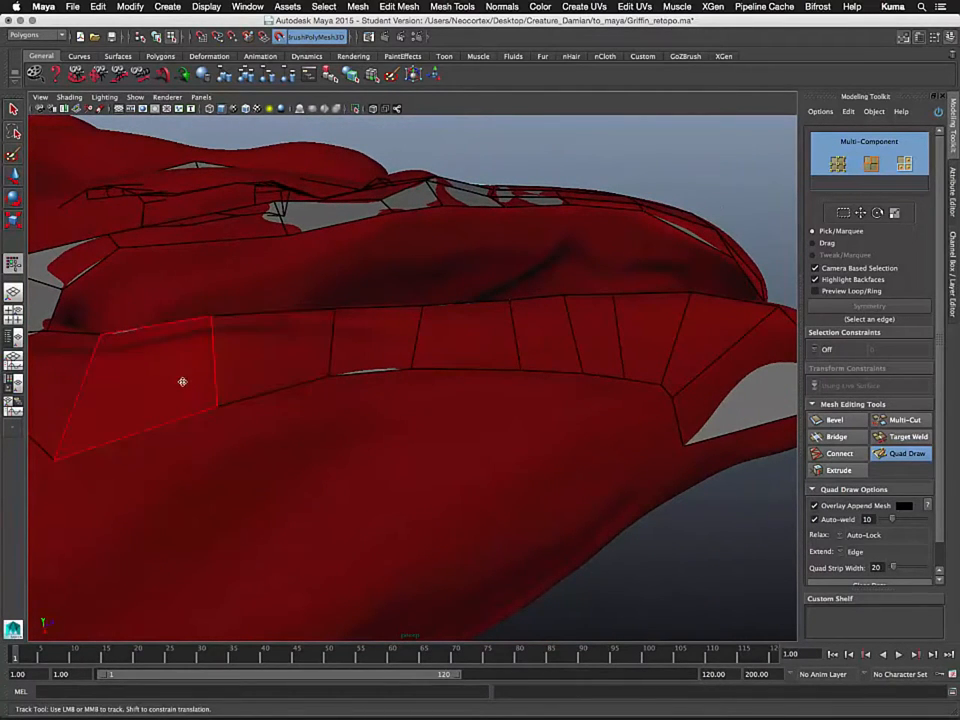
{"action": "middle_click_drag", "start_coordinate": [504, 349], "coordinate": [561, 304], "text": "alt"}
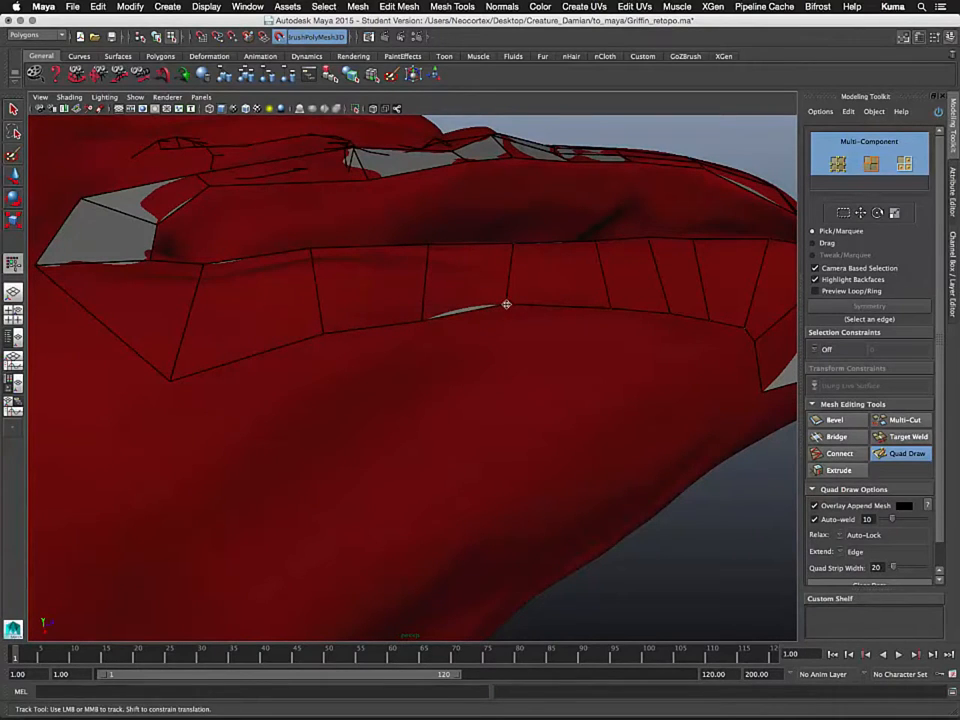
{"action": "middle_click_drag", "start_coordinate": [561, 327], "coordinate": [487, 342], "text": "alt"}
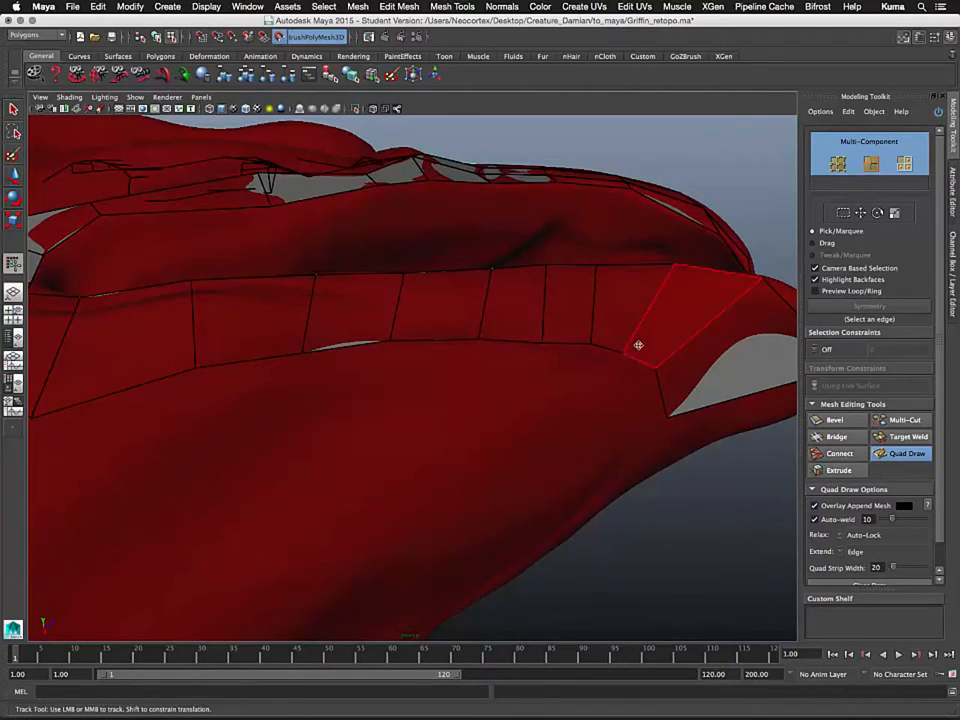
{"action": "middle_click_drag", "start_coordinate": [636, 343], "coordinate": [484, 355], "text": "alt"}
{"action": "left_click_drag", "start_coordinate": [430, 356], "coordinate": [426, 422], "text": "alt"}
{"action": "middle_click_drag", "start_coordinate": [424, 420], "coordinate": [649, 313], "text": "alt"}
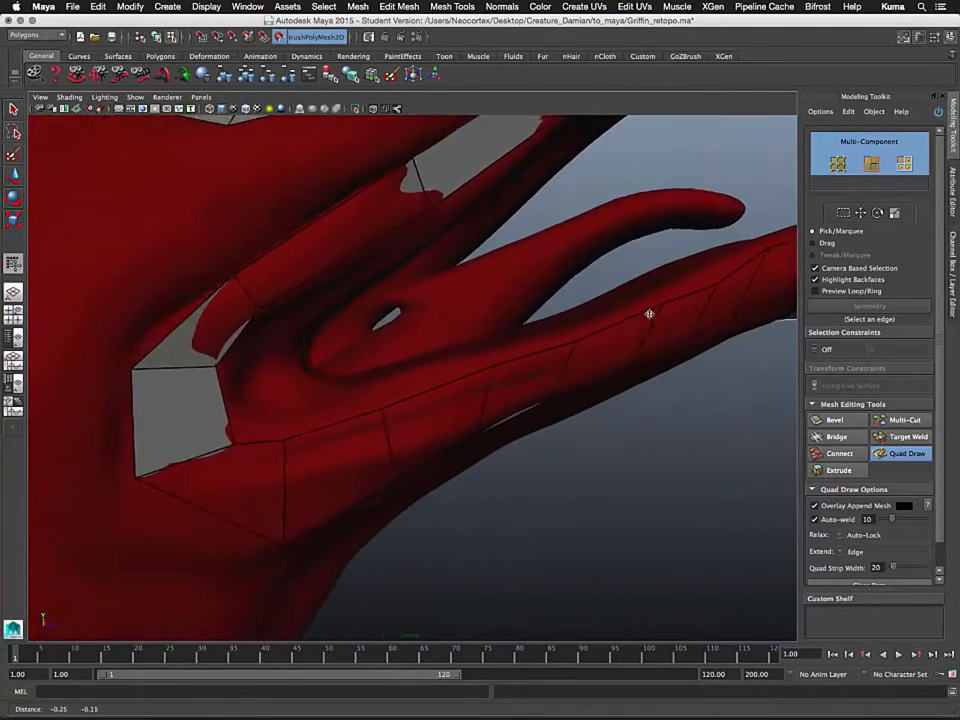
- Pull the two outer mouth-corner vertices back onto the cheek to widen the quads wrapping around the corner
{"action": "right_click_drag", "start_coordinate": [649, 313], "coordinate": [466, 298], "text": "alt"}
{"action": "left_click_drag", "start_coordinate": [466, 298], "coordinate": [568, 287], "text": "alt"}
{"action": "right_click_drag", "start_coordinate": [482, 340], "coordinate": [600, 354], "text": "alt"}
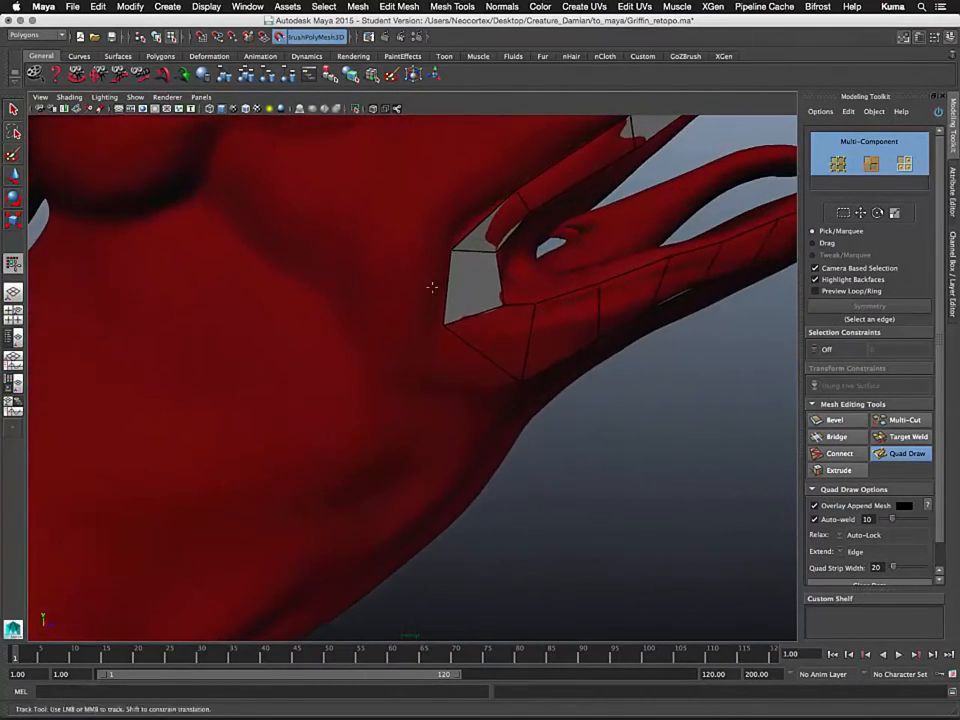
{"action": "middle_click_drag", "start_coordinate": [431, 287], "coordinate": [439, 364], "text": "alt"}
{"action": "mouse_move", "coordinate": [438, 364]}
{"action": "left_mouse_down"}
{"action": "mouse_move", "coordinate": [414, 339]}
{"action": "mouse_move", "coordinate": [377, 336]}
{"action": "mouse_move", "coordinate": [366, 324]}
{"action": "left_mouse_up"}
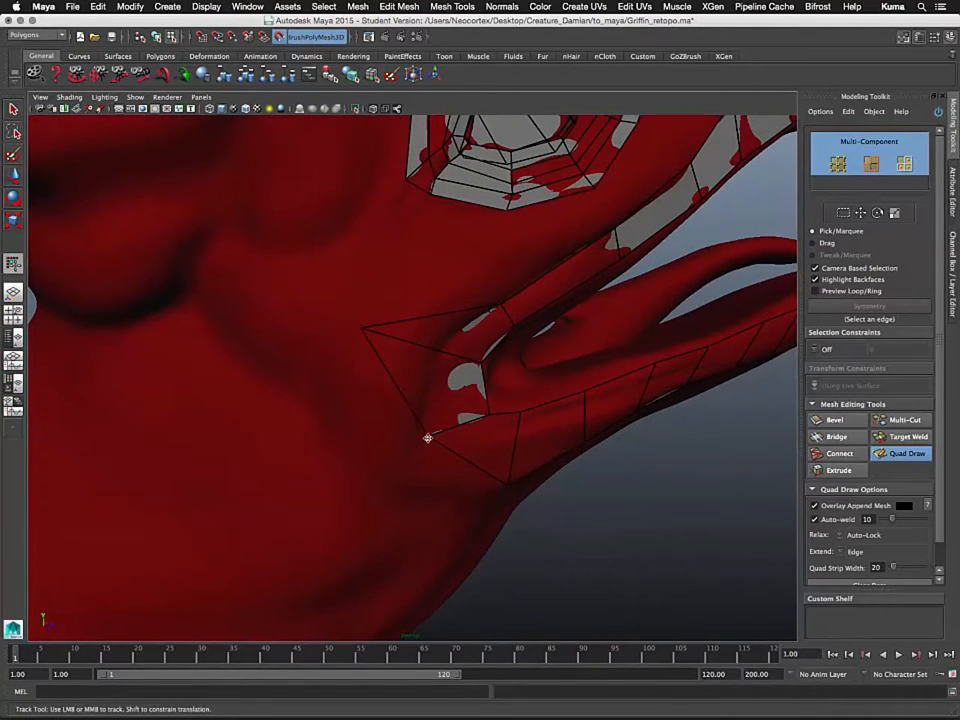
{"action": "left_click_drag", "start_coordinate": [426, 437], "coordinate": [361, 490]}
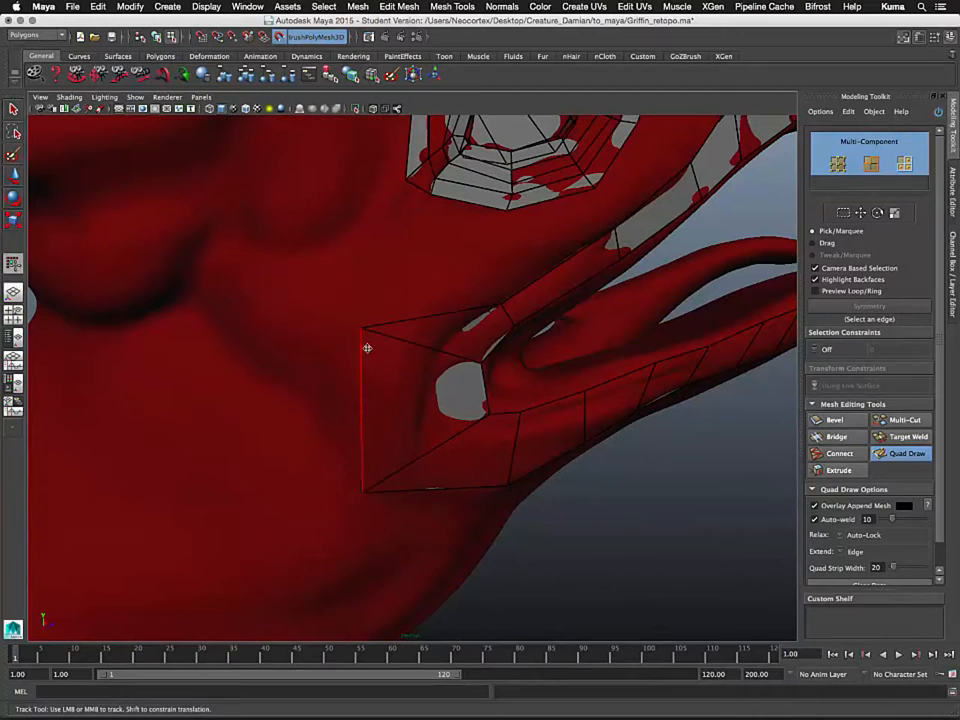
{"action": "left_click_drag", "start_coordinate": [363, 328], "coordinate": [337, 345]}
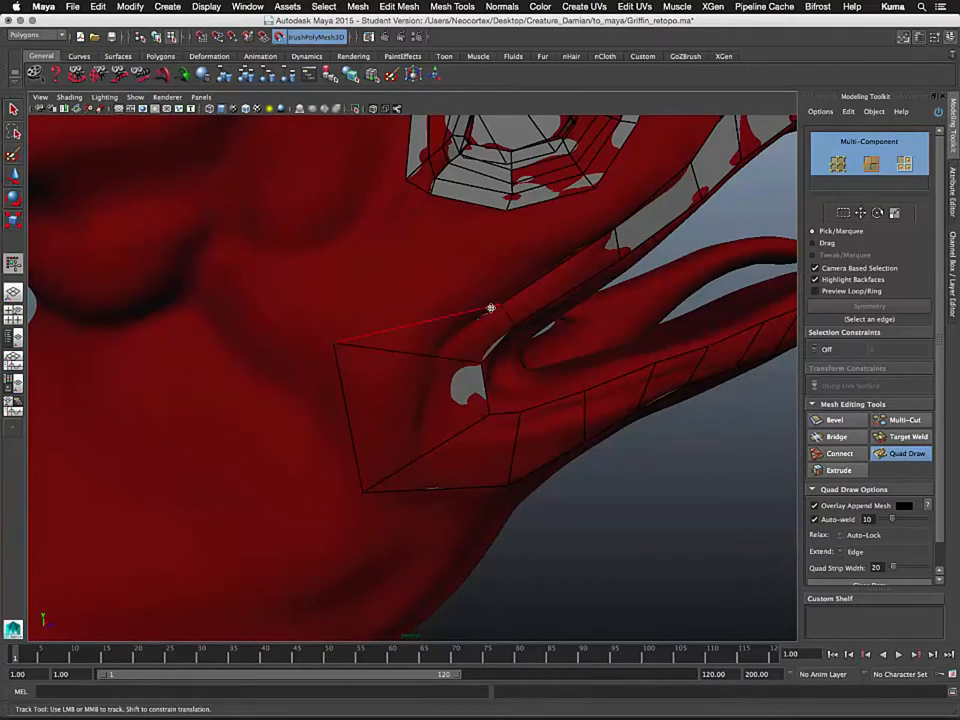
- Raise the outer-edge vertices of the upper beak strip toward the eye to widen the strip above the mouth
{"action": "left_click_drag", "start_coordinate": [499, 301], "coordinate": [477, 241]}
{"action": "middle_click_drag", "start_coordinate": [520, 288], "coordinate": [474, 395], "text": "alt"}
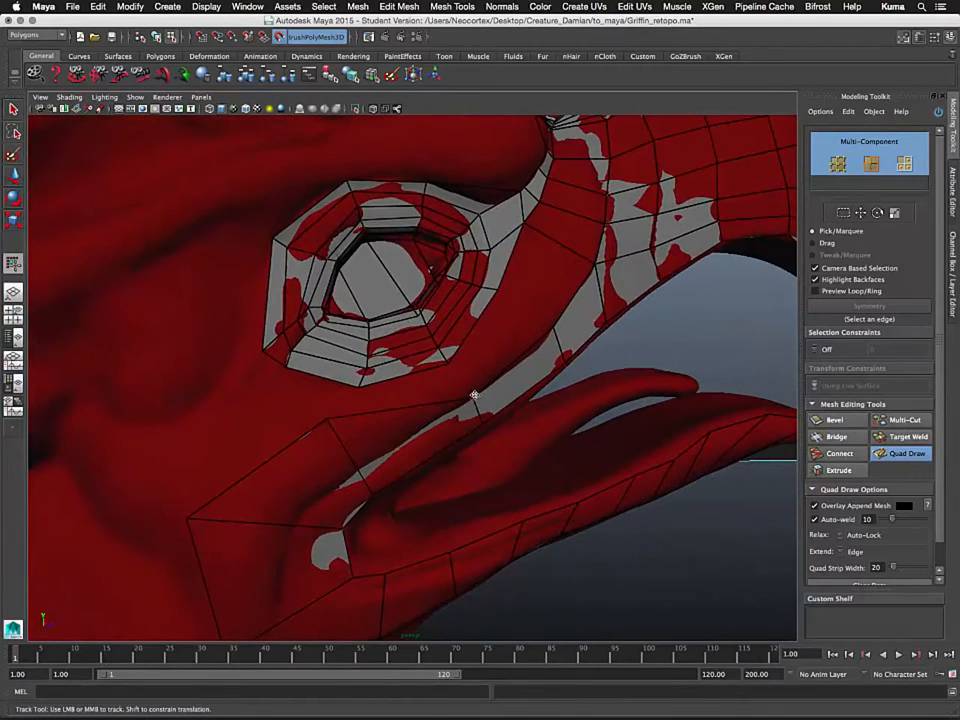
{"action": "left_click_drag", "start_coordinate": [471, 397], "coordinate": [457, 375]}
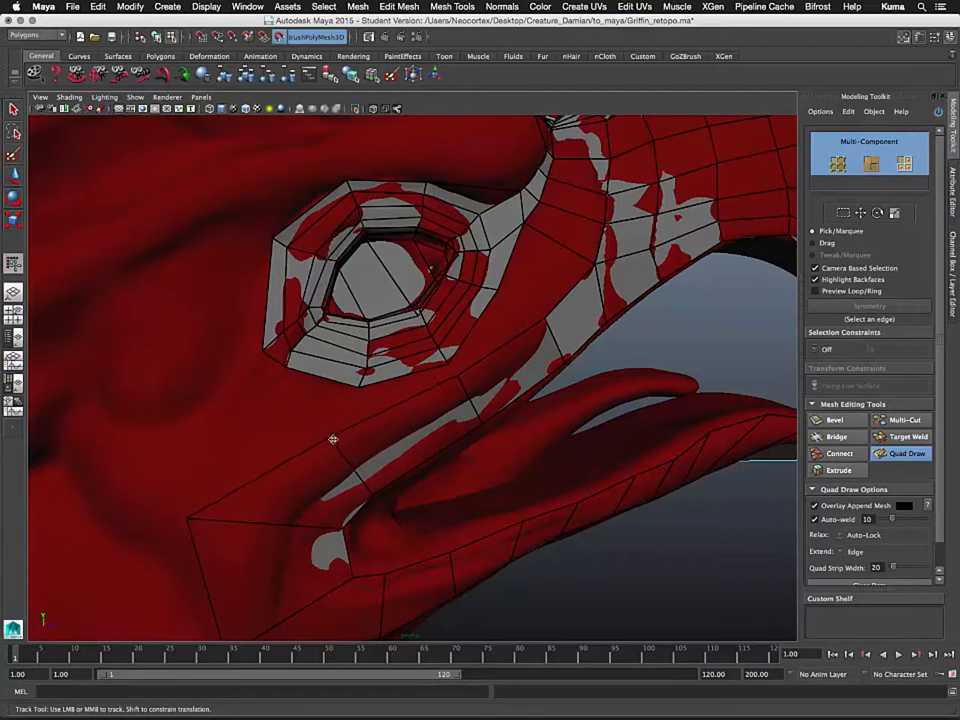
- Reposition the outer vertices around the mouth corner and the adjoining lower-jaw vertices to even out the corner quads
{"action": "middle_click_drag", "start_coordinate": [332, 489], "coordinate": [467, 329], "text": "alt"}
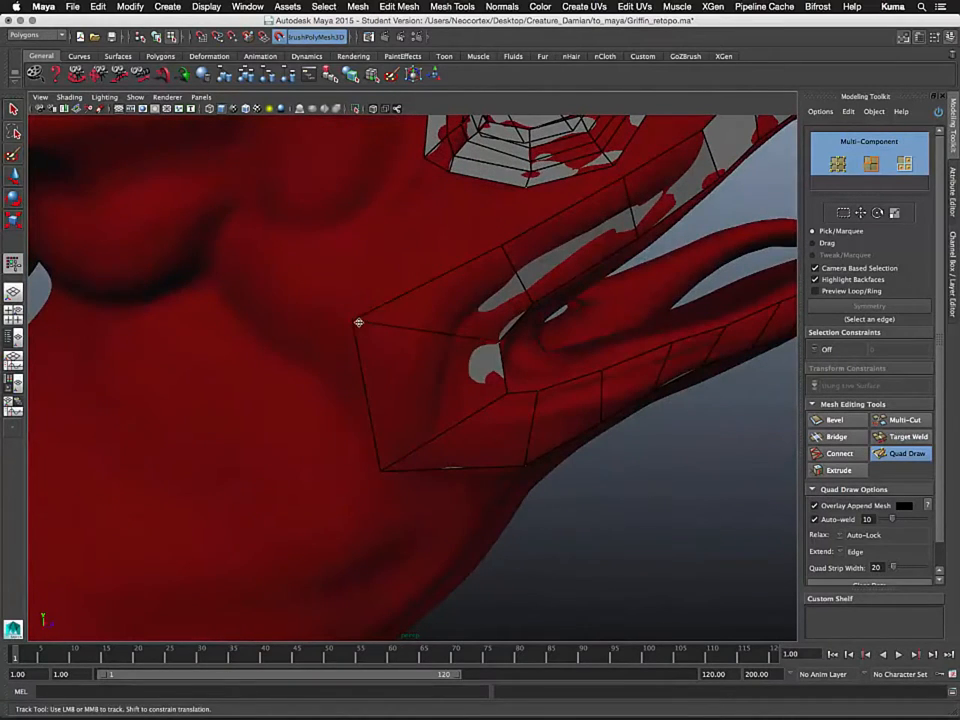
{"action": "mouse_move", "coordinate": [352, 324]}
{"action": "left_mouse_down"}
{"action": "mouse_move", "coordinate": [354, 358]}
{"action": "mouse_move", "coordinate": [368, 360]}
{"action": "left_mouse_up"}
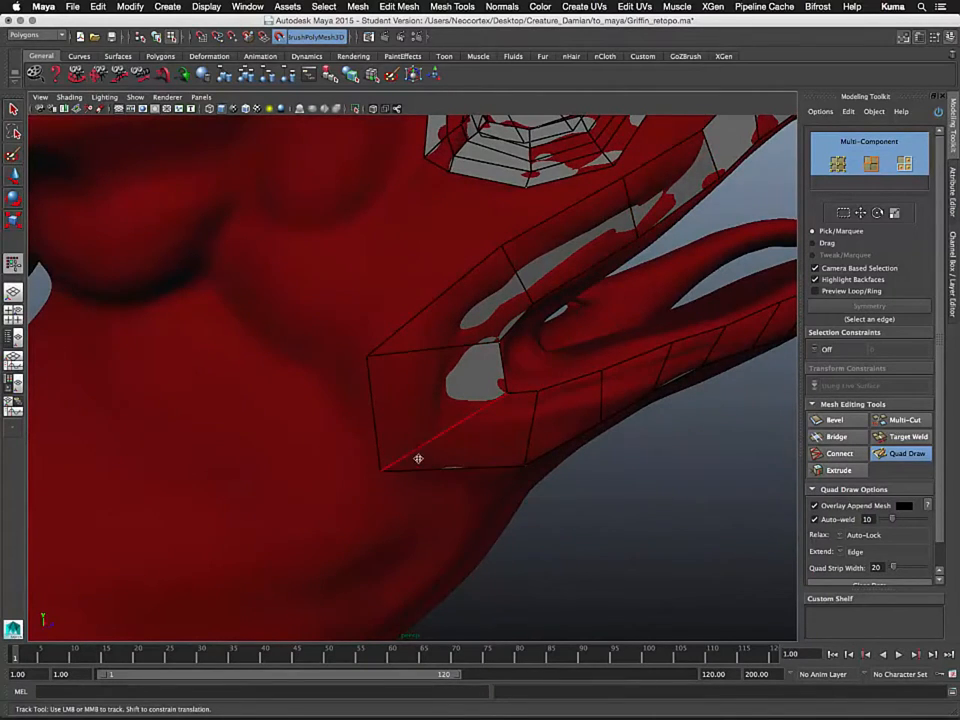
{"action": "left_click_drag", "start_coordinate": [418, 458], "coordinate": [401, 418], "text": "alt"}
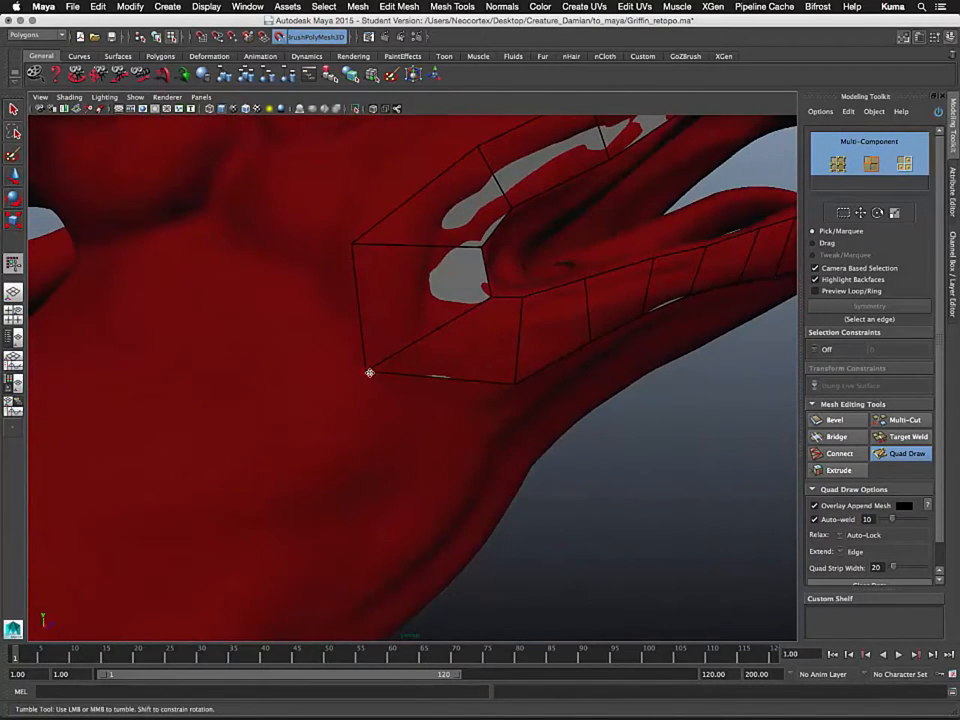
{"action": "mouse_move", "coordinate": [369, 373]}
{"action": "left_mouse_down"}
{"action": "mouse_move", "coordinate": [392, 369]}
{"action": "mouse_move", "coordinate": [404, 390]}
{"action": "mouse_move", "coordinate": [366, 385]}
{"action": "left_mouse_up"}
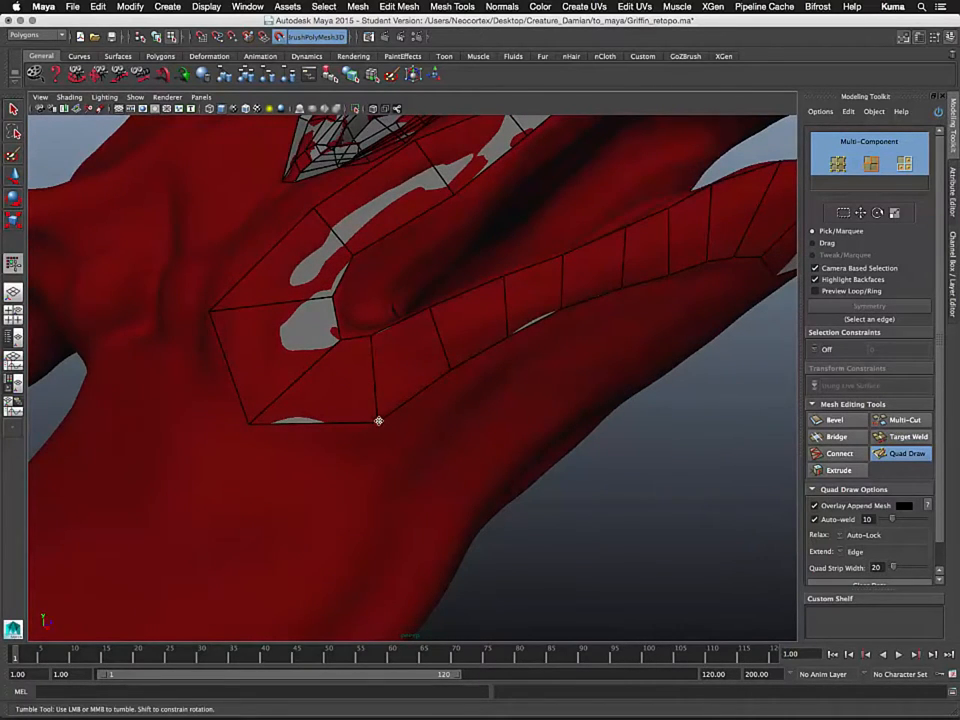
{"action": "left_click_drag", "start_coordinate": [366, 426], "coordinate": [358, 440]}
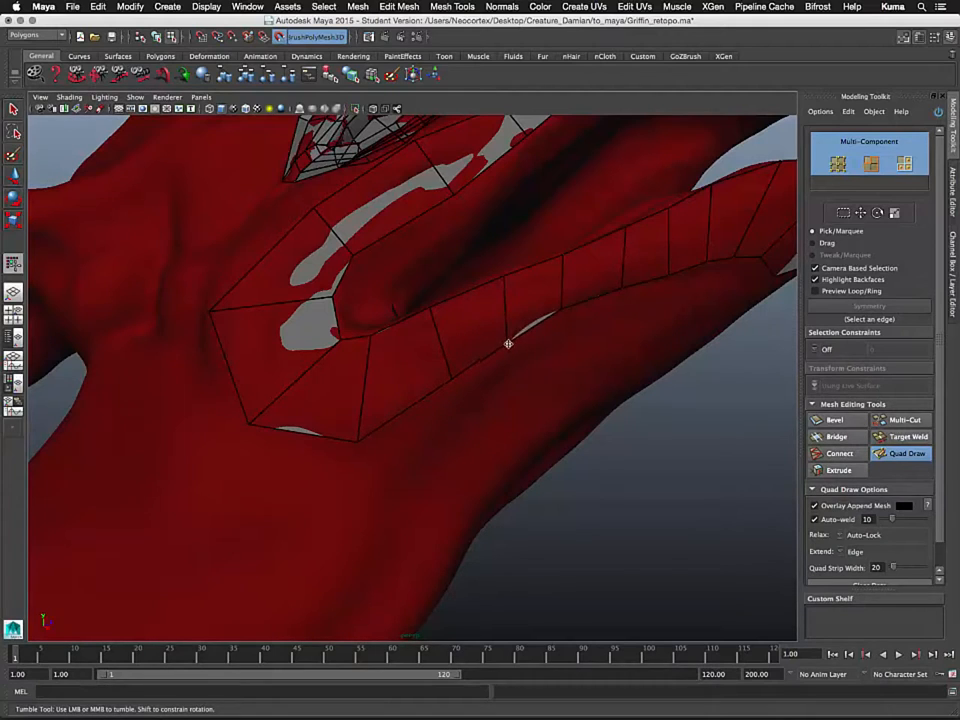
- Fill the gap between the lower front of the eye ring and the upper beak strip with new quads
{"action": "left_click_drag", "start_coordinate": [512, 309], "coordinate": [491, 425], "text": "alt"}
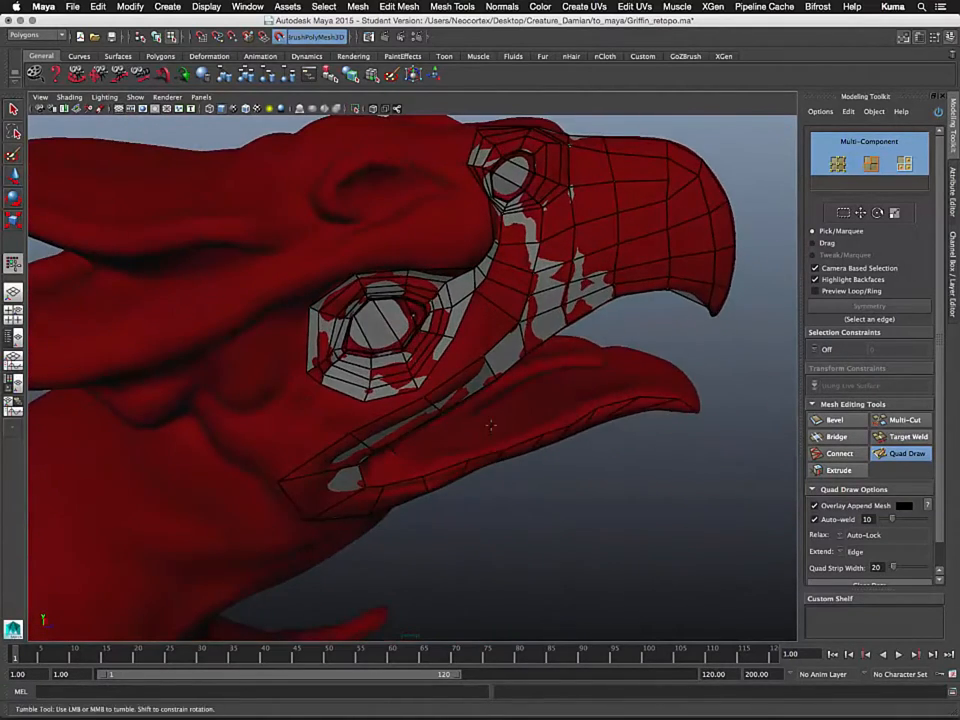
{"action": "middle_click_drag", "start_coordinate": [491, 425], "coordinate": [476, 480], "text": "alt"}
{"action": "right_click_drag", "start_coordinate": [476, 480], "coordinate": [493, 433], "text": "alt"}
{"action": "left_click", "coordinate": [479, 402], "text": "shift"}
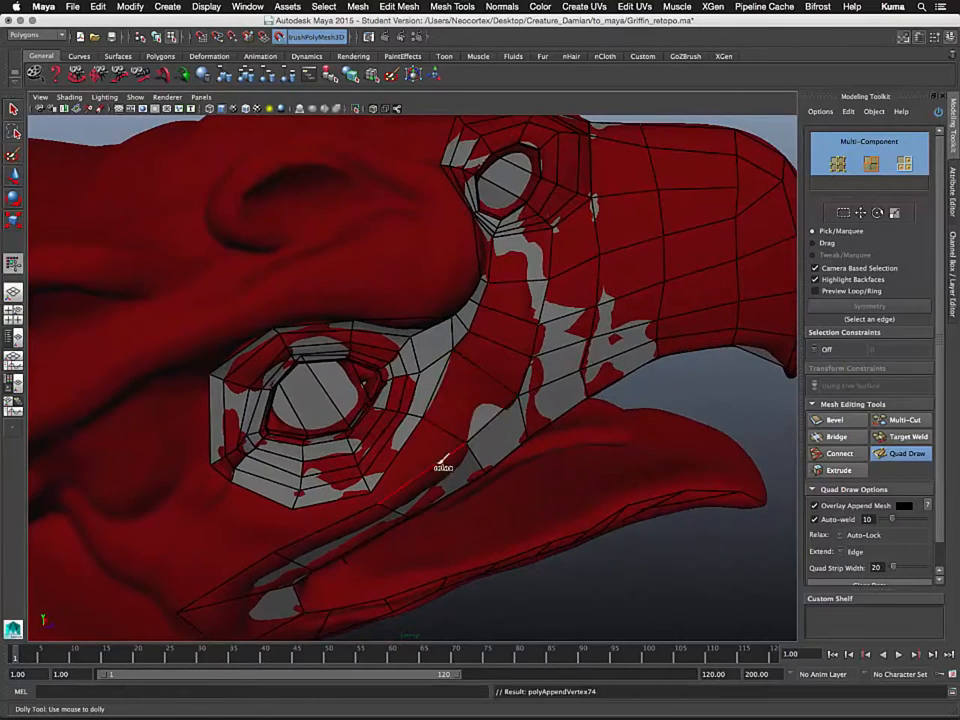
{"action": "left_click", "coordinate": [424, 457], "text": "shift"}
{"action": "left_click", "coordinate": [350, 505], "text": "shift"}
- Examine the edge flow around the eye, beak and mouth corner from several angles
{"action": "middle_click_drag", "start_coordinate": [419, 478], "coordinate": [519, 399], "text": "alt"}
{"action": "left_click_drag", "start_coordinate": [519, 399], "coordinate": [542, 358], "text": "alt"}
{"action": "middle_click_drag", "start_coordinate": [476, 405], "coordinate": [420, 460], "text": "alt"}
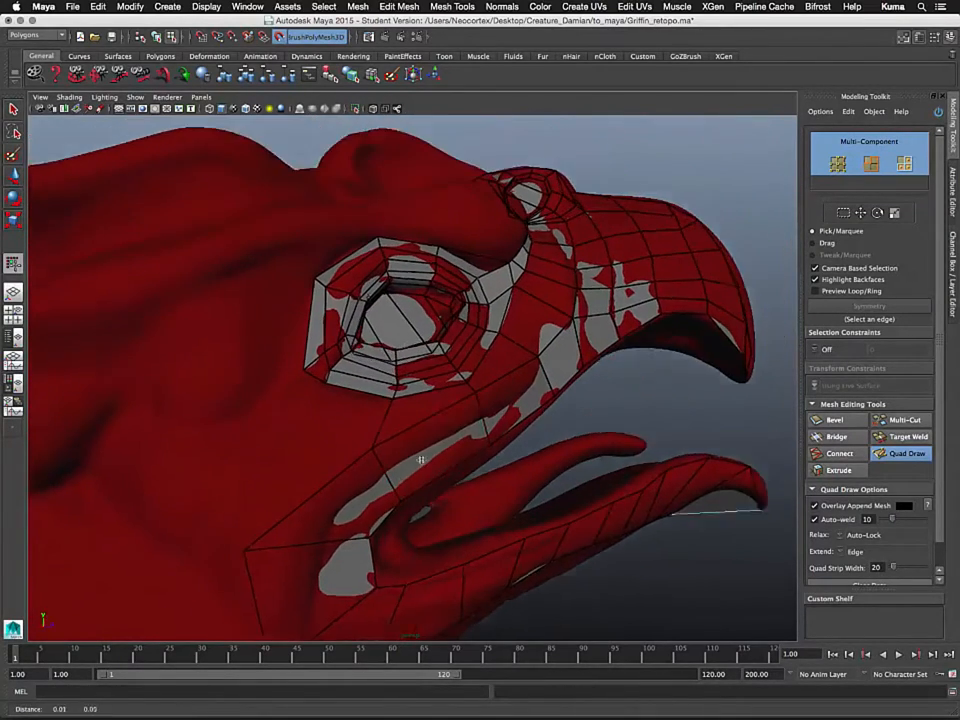
{"action": "left_click_drag", "start_coordinate": [420, 460], "coordinate": [518, 280], "text": "alt"}
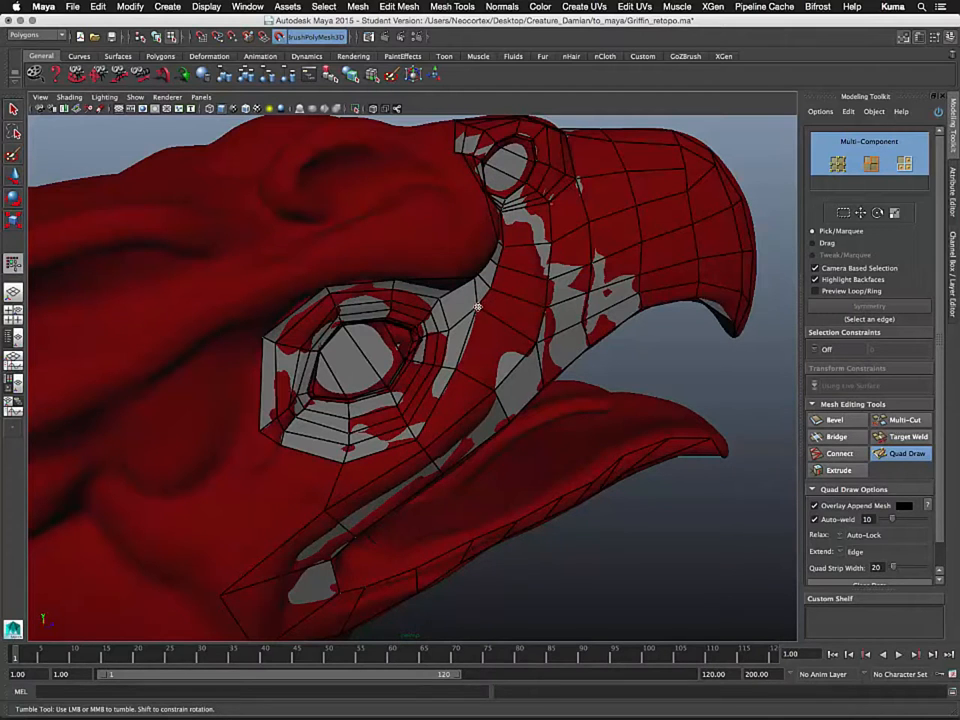
{"action": "left_click_drag", "start_coordinate": [482, 313], "coordinate": [440, 342], "text": "alt"}
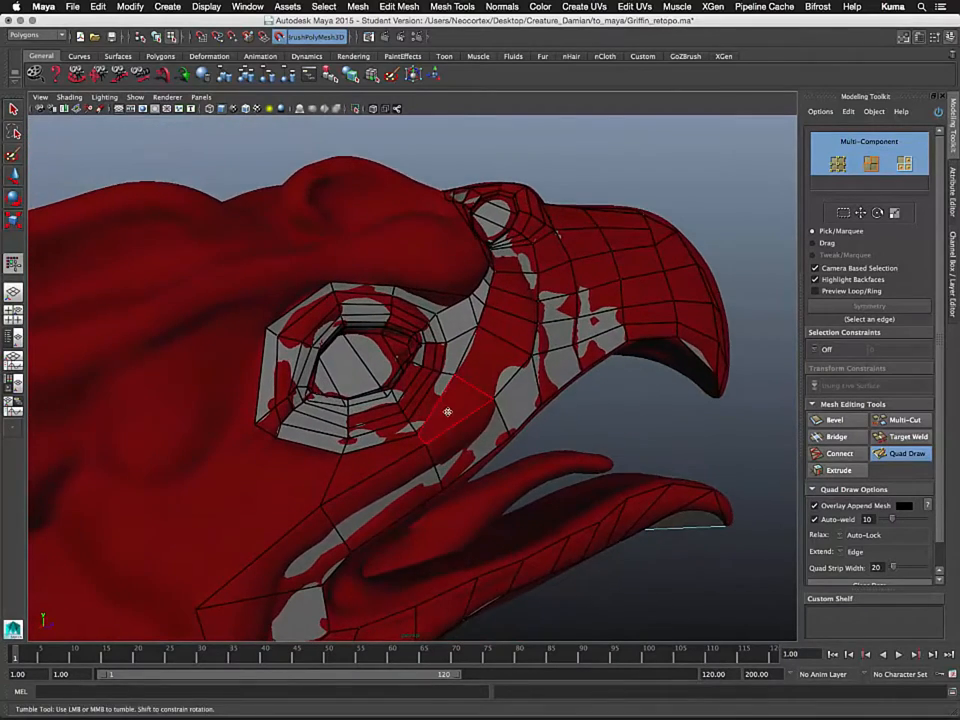
{"action": "middle_click_drag", "start_coordinate": [448, 411], "coordinate": [486, 332], "text": "alt"}
{"action": "left_click_drag", "start_coordinate": [438, 402], "coordinate": [430, 382], "text": "alt"}
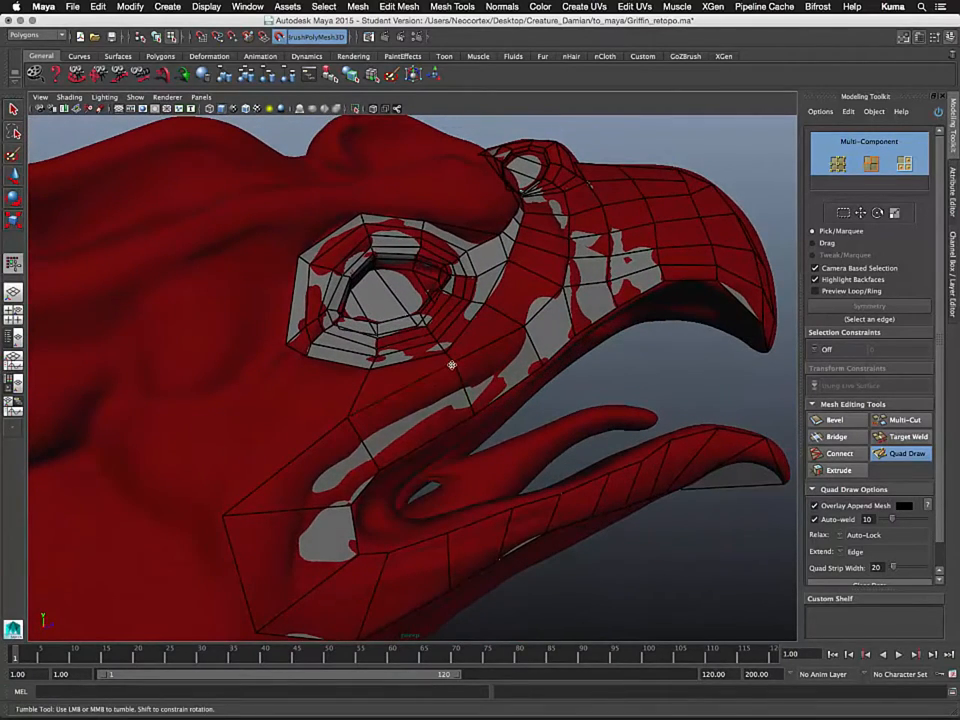
{"action": "middle_click_drag", "start_coordinate": [407, 403], "coordinate": [551, 328], "text": "alt"}
{"action": "right_click_drag", "start_coordinate": [552, 328], "coordinate": [518, 325], "text": "alt"}
{"action": "left_click_drag", "start_coordinate": [442, 400], "coordinate": [365, 382], "text": "alt"}
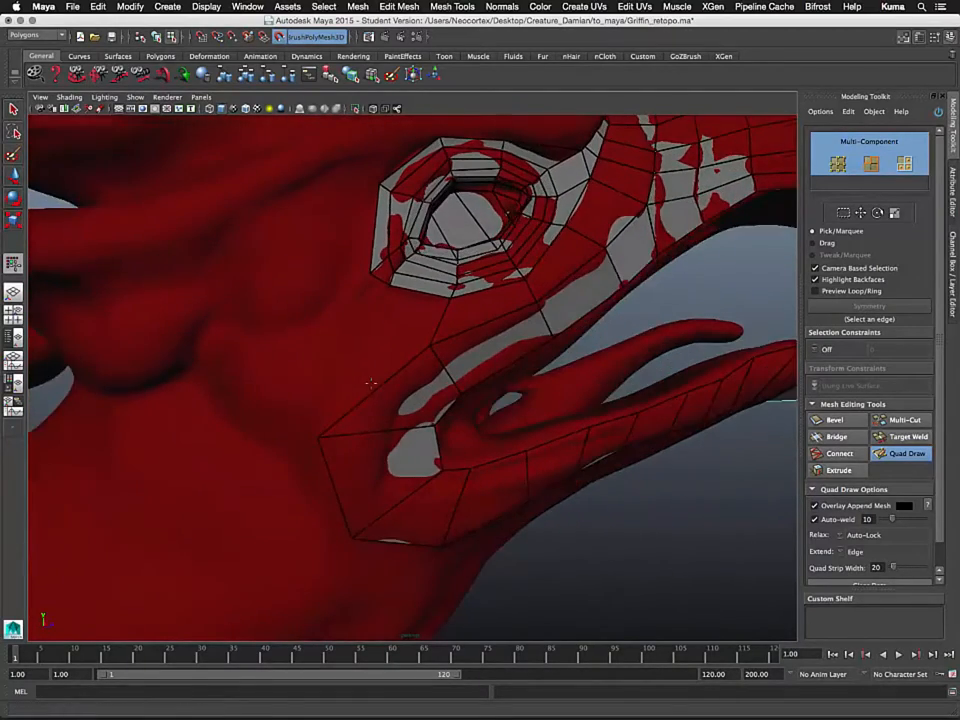
{"action": "middle_click_drag", "start_coordinate": [358, 350], "coordinate": [397, 401], "text": "alt"}
{"action": "left_click_drag", "start_coordinate": [397, 401], "coordinate": [399, 409], "text": "alt"}
{"action": "middle_click_drag", "start_coordinate": [399, 409], "coordinate": [403, 450], "text": "alt"}
{"action": "left_click_drag", "start_coordinate": [403, 450], "coordinate": [364, 491], "text": "alt"}
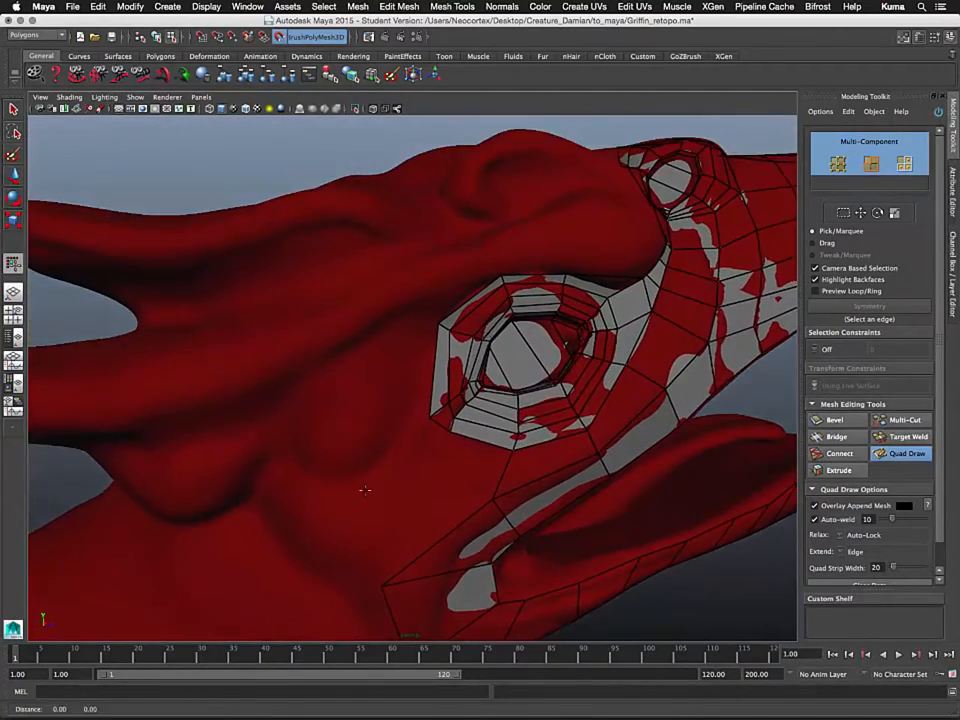
- Relax the vertices of the strip running between the nostril ring and the eye ring
{"action": "middle_click_drag", "start_coordinate": [549, 147], "coordinate": [496, 257], "text": "alt"}
{"action": "left_click_drag", "start_coordinate": [496, 257], "coordinate": [450, 347], "text": "alt"}
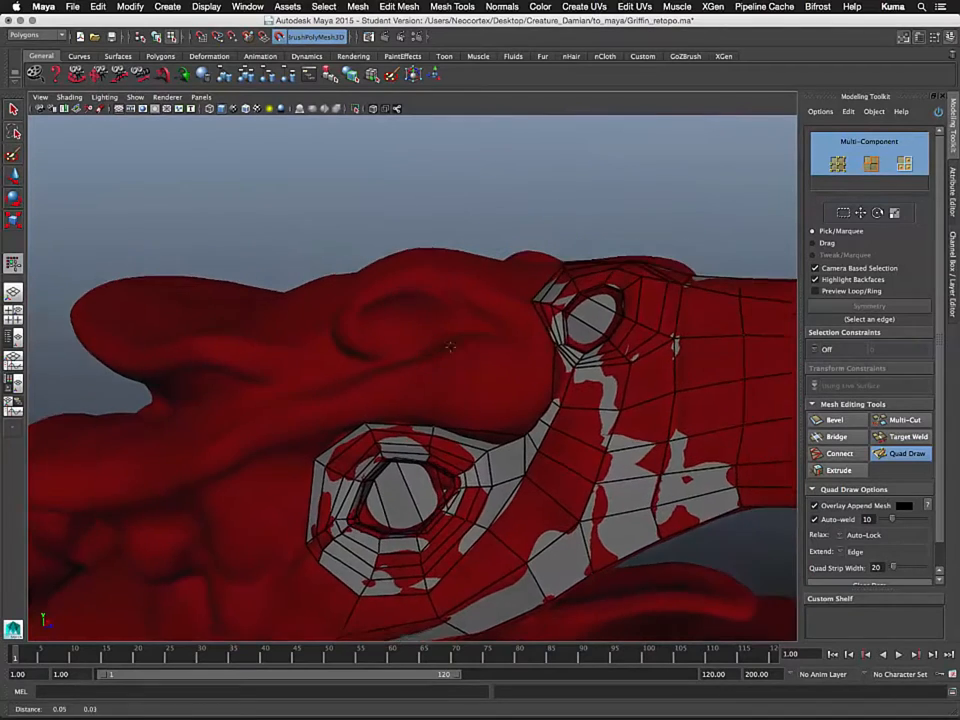
{"action": "right_click_drag", "start_coordinate": [450, 347], "coordinate": [493, 411], "text": "alt"}
{"action": "middle_click_drag", "start_coordinate": [493, 411], "coordinate": [473, 353], "text": "alt"}
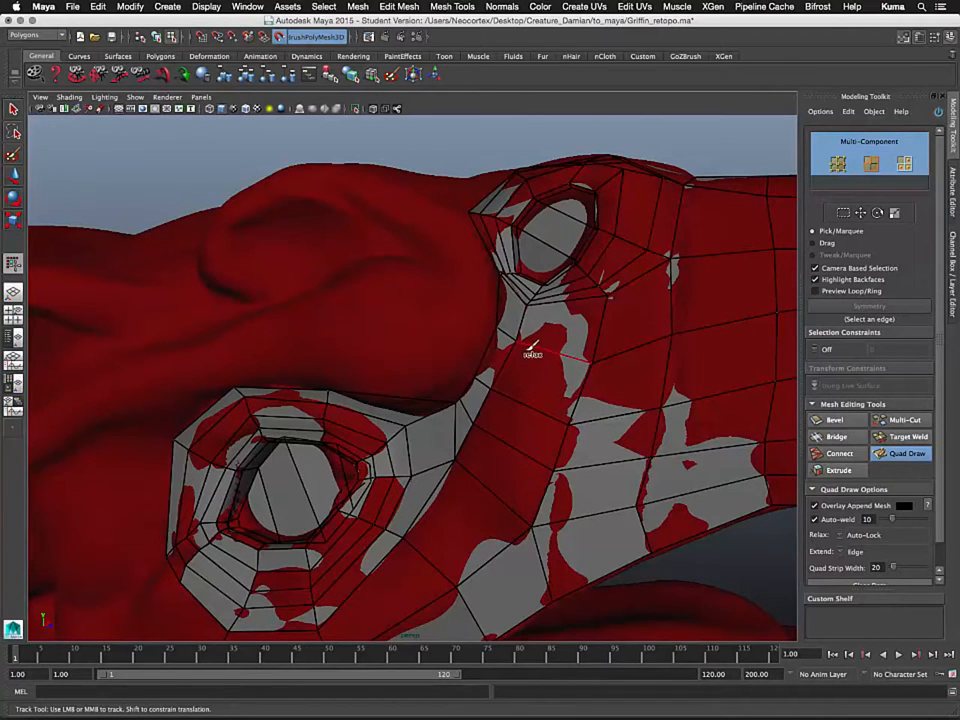
{"action": "mouse_move", "coordinate": [528, 349]}
{"action": "left_mouse_down", "text": "shift"}
{"action": "mouse_move", "coordinate": [571, 356]}
{"action": "mouse_move", "coordinate": [559, 344]}
{"action": "mouse_move", "coordinate": [524, 405]}
{"action": "mouse_move", "coordinate": [540, 411]}
{"action": "mouse_move", "coordinate": [484, 467]}
{"action": "left_mouse_up", "text": "shift"}
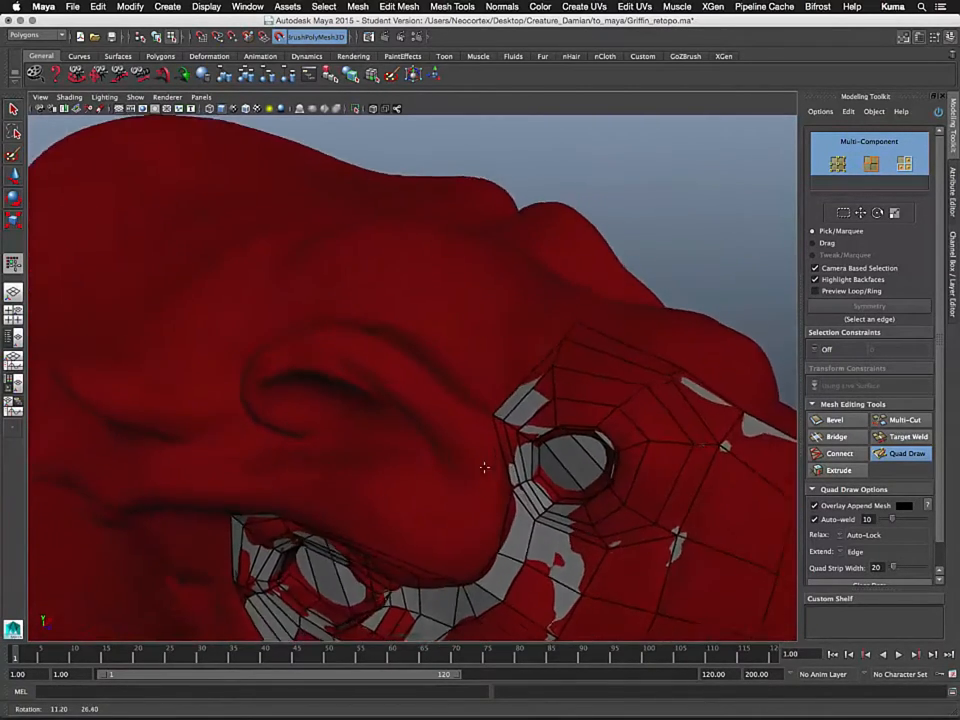
{"action": "middle_click_drag", "start_coordinate": [484, 467], "coordinate": [482, 419], "text": "alt"}
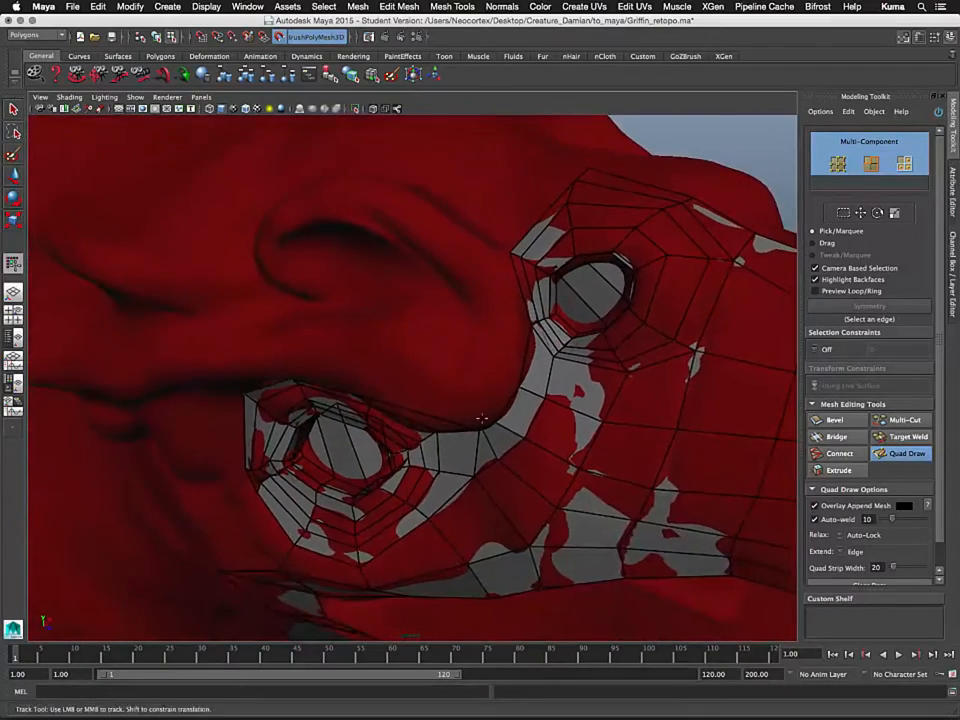
- Fill a quad on the front of the brow bulge beside the strip linking the nostril and eye rings
{"action": "left_click_drag", "start_coordinate": [481, 419], "coordinate": [466, 455], "text": "alt"}
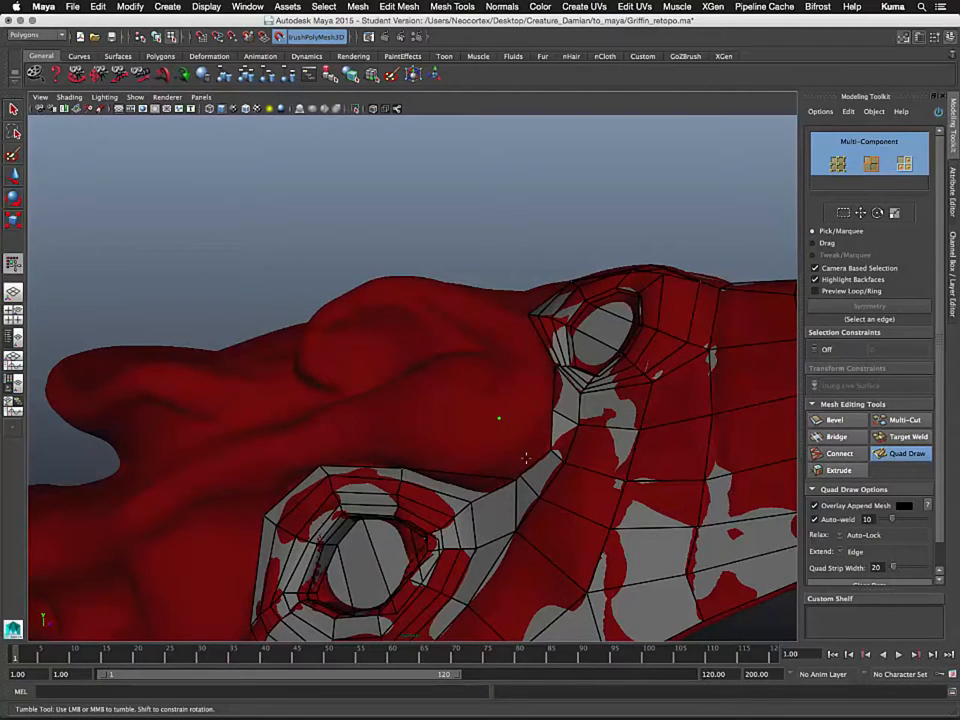
{"action": "left_click", "coordinate": [536, 439], "text": "shift"}
{"action": "left_click_drag", "start_coordinate": [446, 459], "coordinate": [476, 463], "text": "alt"}
{"action": "mouse_move", "coordinate": [476, 463]}
{"action": "middle_mouse_down", "text": "alt"}
{"action": "mouse_move", "coordinate": [488, 489]}
{"action": "mouse_move", "coordinate": [475, 481]}
{"action": "middle_mouse_up", "text": "alt"}
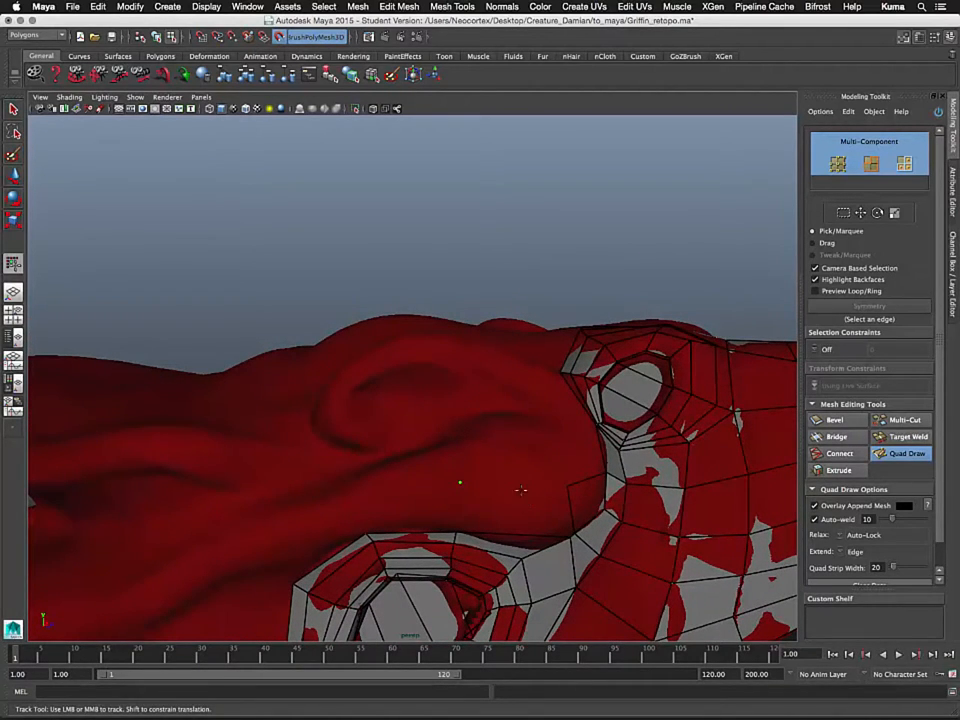
- Try to extend the brow mesh back above the eye ring with additional quads
{"action": "left_click_drag", "start_coordinate": [520, 490], "coordinate": [500, 490], "text": "alt"}
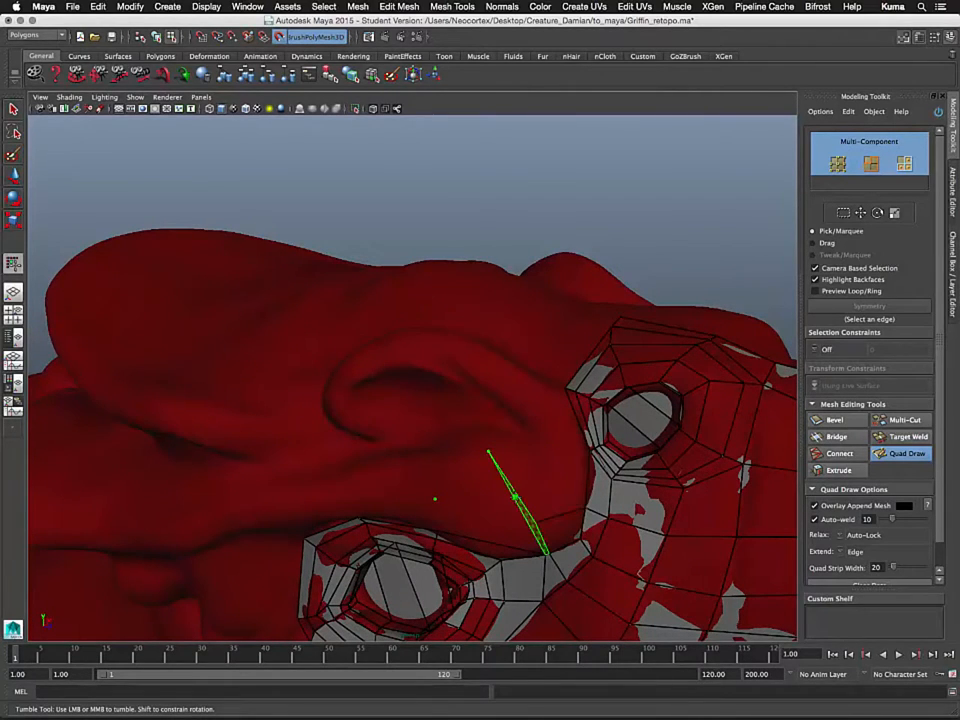
{"action": "left_click_drag", "start_coordinate": [504, 492], "coordinate": [521, 461], "text": "alt"}
{"action": "left_click", "coordinate": [506, 501], "text": "shift"}
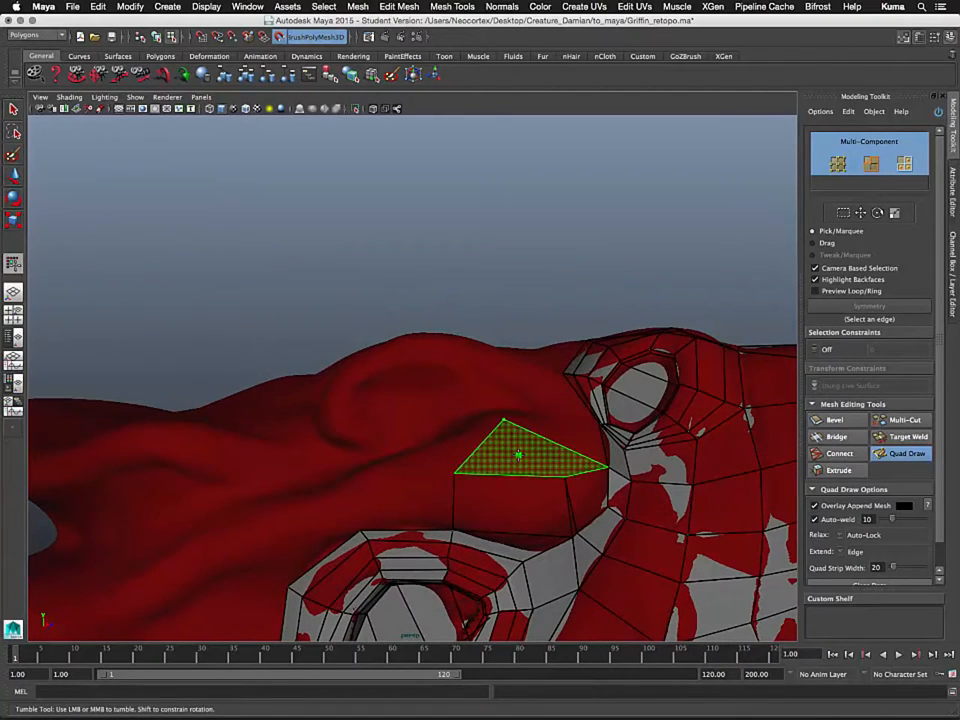
{"action": "left_click_drag", "start_coordinate": [506, 486], "coordinate": [491, 484], "text": "alt"}
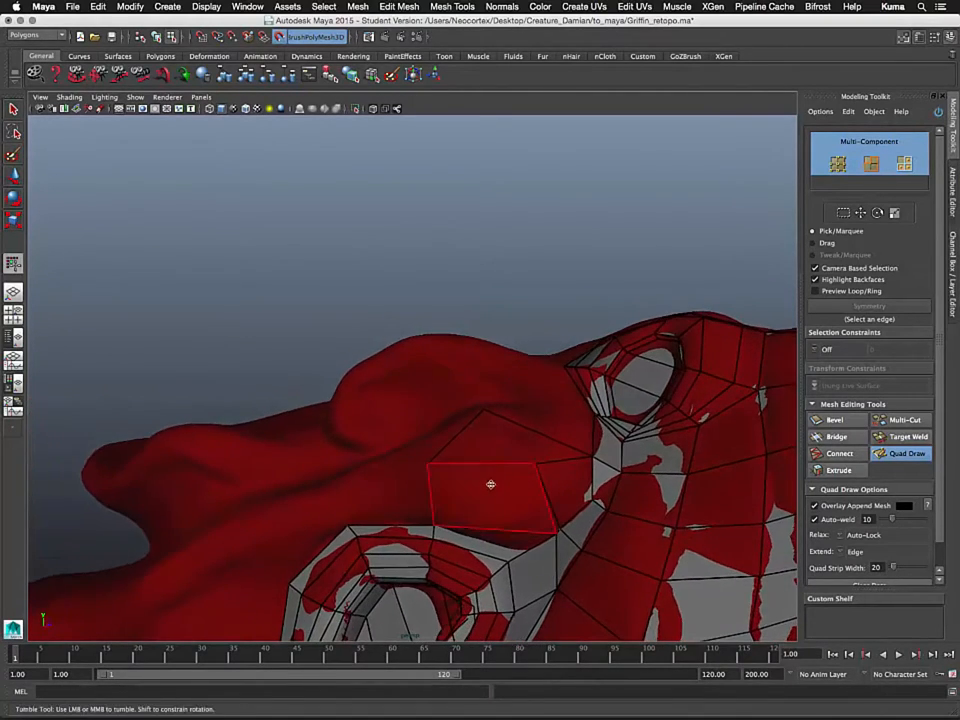
{"action": "middle_click_drag", "start_coordinate": [491, 484], "coordinate": [439, 433], "text": "alt"}
{"action": "right_click_drag", "start_coordinate": [439, 433], "coordinate": [475, 538], "text": "alt"}
{"action": "middle_click_drag", "start_coordinate": [475, 538], "coordinate": [444, 476], "text": "alt"}
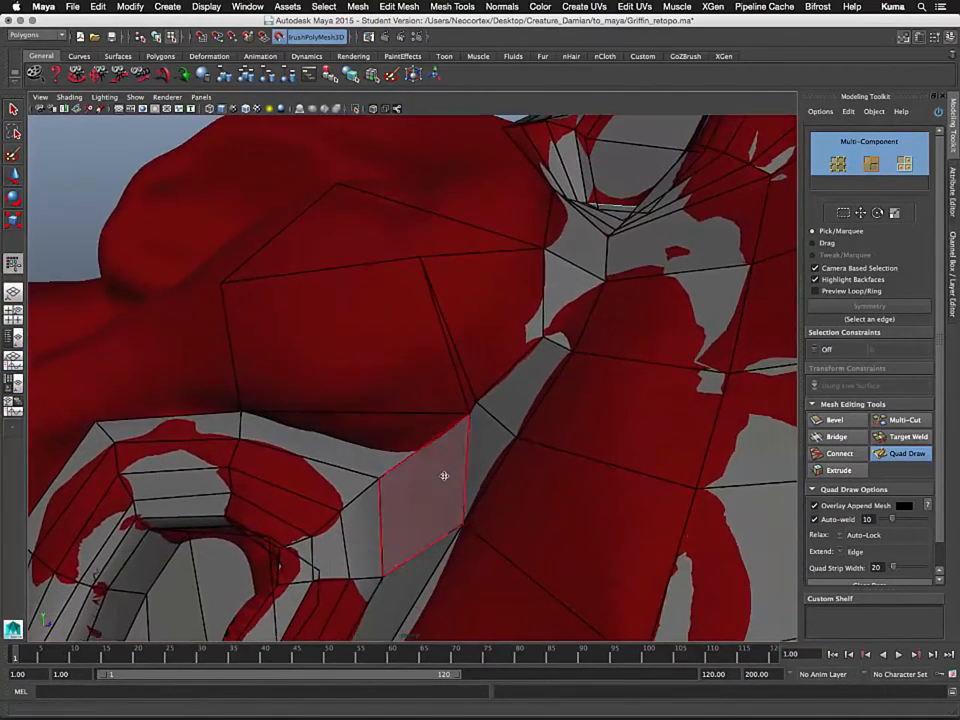
- Undo the additional brow quads above the eye ring and the loose points placed for them
{"action": "right_click_drag", "start_coordinate": [444, 476], "coordinate": [454, 514], "text": "alt"}
{"action": "left_click_drag", "start_coordinate": [454, 514], "coordinate": [446, 506], "text": "alt"}
{"action": "right_click_drag", "start_coordinate": [446, 506], "coordinate": [439, 419], "text": "alt"}
{"action": "key", "text": "super+z"}
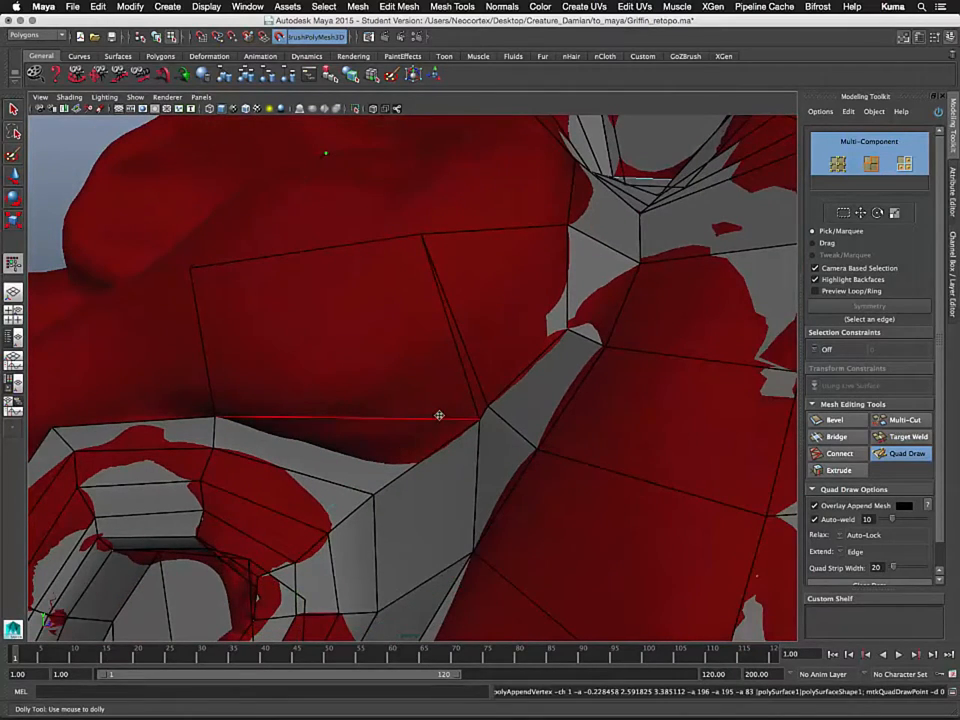
{"action": "key", "text": "super+z"}
{"action": "left_click_drag", "start_coordinate": [424, 337], "coordinate": [439, 338], "text": "alt"}
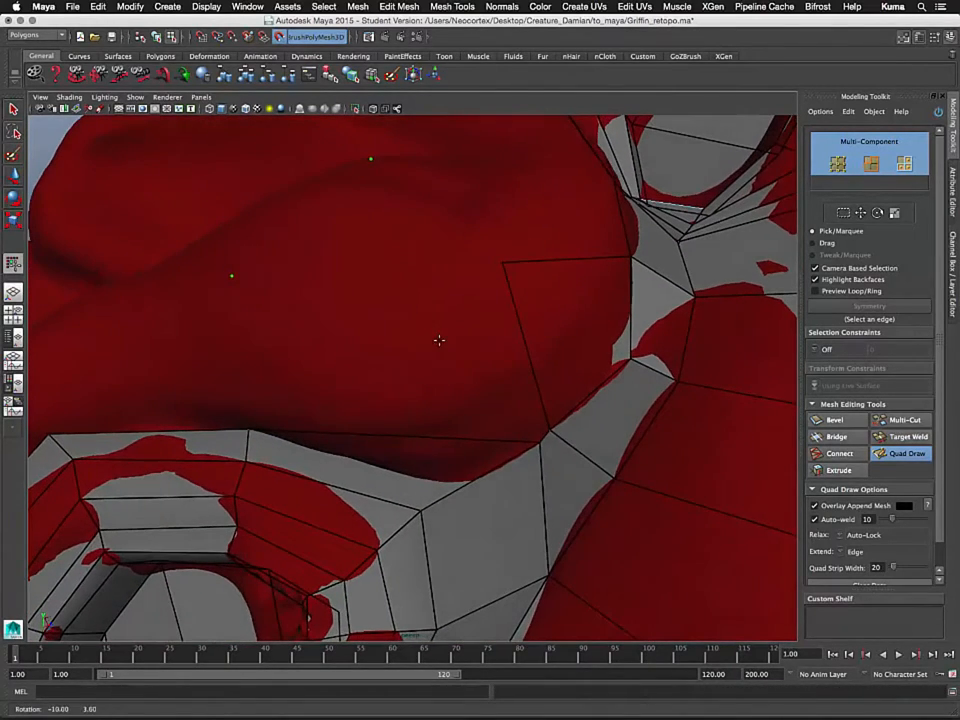
{"action": "key", "text": "super+z"}
{"action": "key", "text": "super+z"}
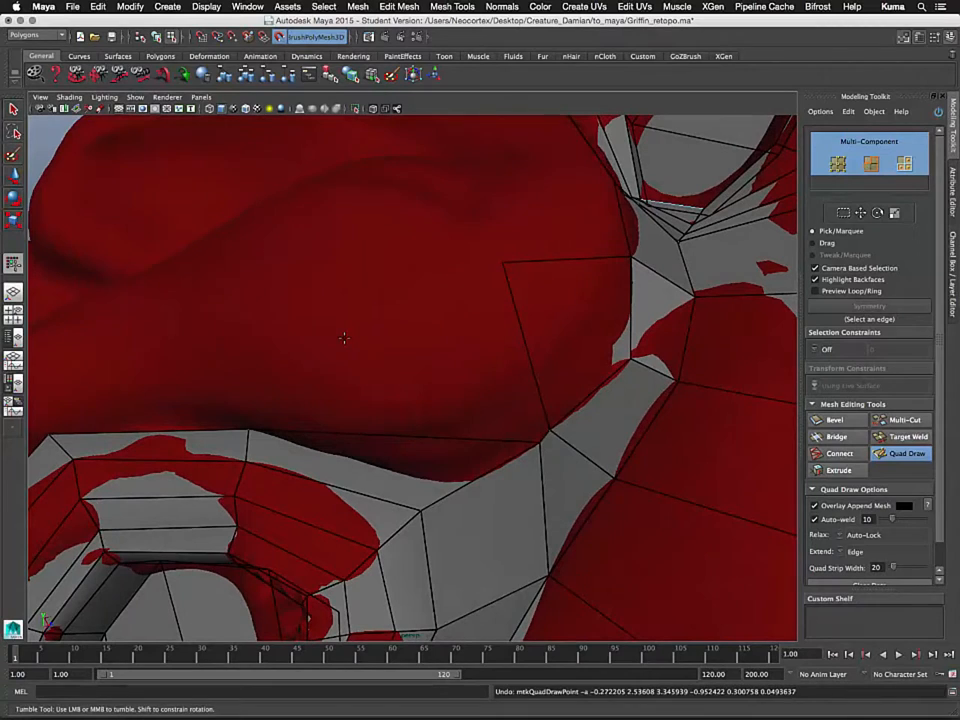
{"action": "left_click_drag", "start_coordinate": [331, 360], "coordinate": [418, 337], "text": "alt"}
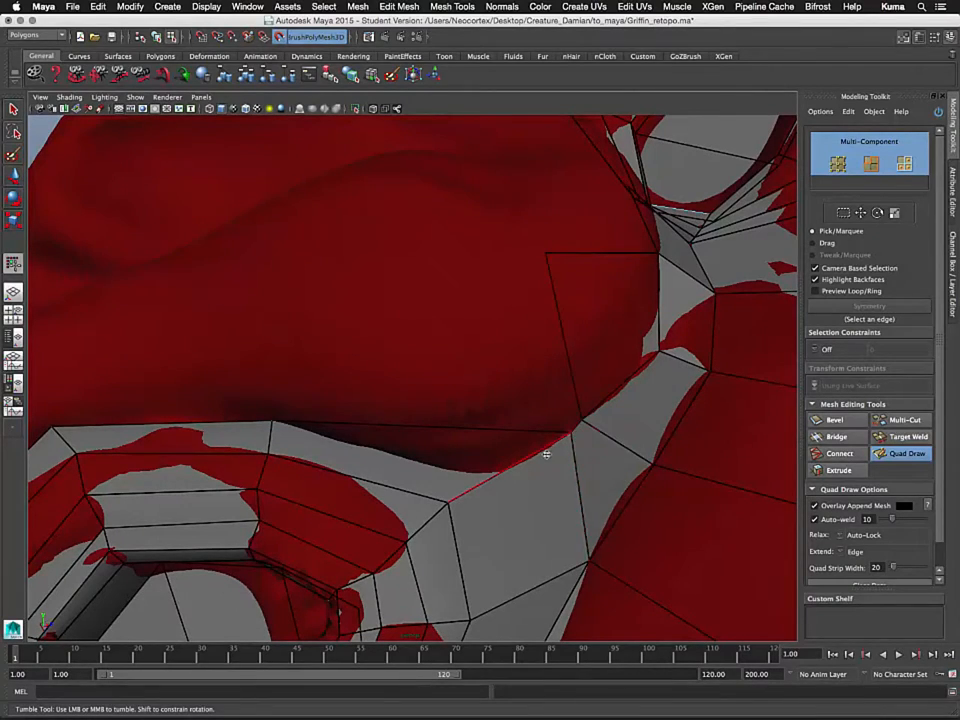
{"action": "left_click_drag", "start_coordinate": [553, 381], "coordinate": [524, 436], "text": "alt"}
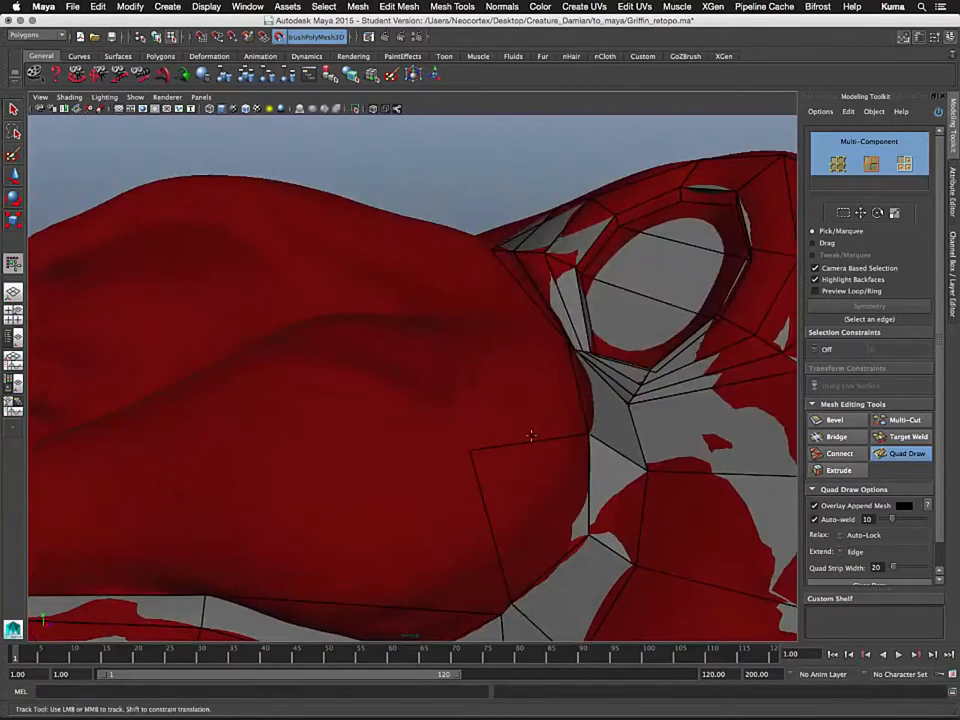
{"action": "middle_click_drag", "start_coordinate": [531, 435], "coordinate": [518, 346], "text": "alt"}
{"action": "mouse_move", "coordinate": [519, 346]}
{"action": "left_mouse_down", "text": "alt"}
{"action": "mouse_move", "coordinate": [525, 339]}
{"action": "mouse_move", "coordinate": [513, 340]}
{"action": "left_mouse_up", "text": "alt"}
{"action": "mouse_move", "coordinate": [513, 340]}
{"action": "middle_mouse_down", "text": "alt"}
{"action": "mouse_move", "coordinate": [486, 328]}
{"action": "mouse_move", "coordinate": [493, 347]}
{"action": "middle_mouse_up", "text": "alt"}
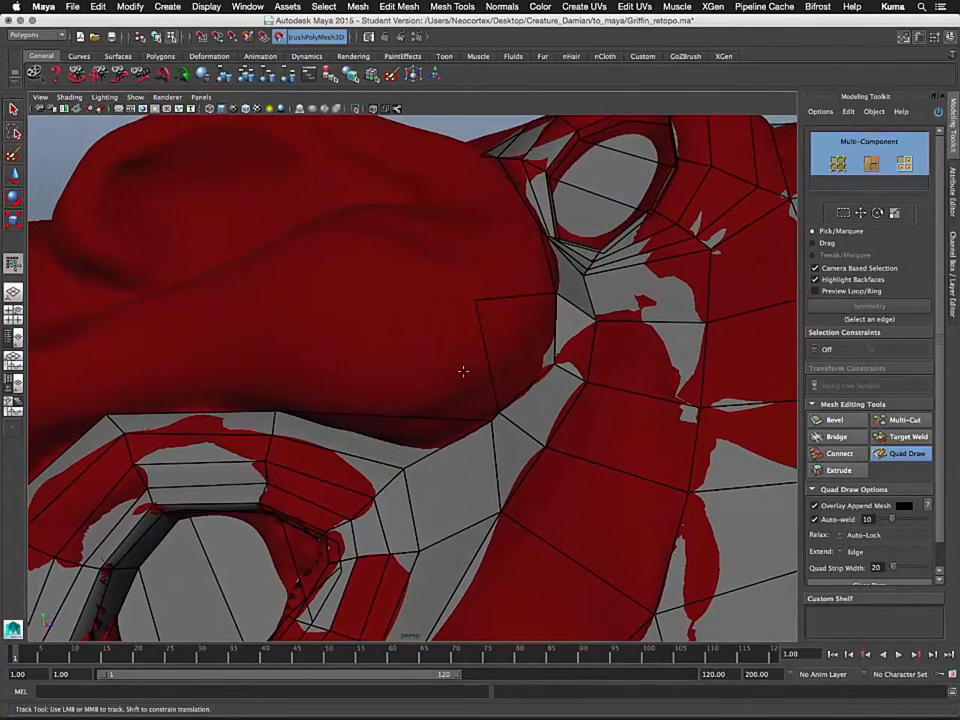
- Fill one quad linking the front brow quad to the eye ring and another directly above the front brow quad
{"action": "mouse_move", "coordinate": [454, 381]}
{"action": "left_mouse_down", "text": "alt"}
{"action": "mouse_move", "coordinate": [429, 401]}
{"action": "mouse_move", "coordinate": [456, 373]}
{"action": "left_mouse_up", "text": "alt"}
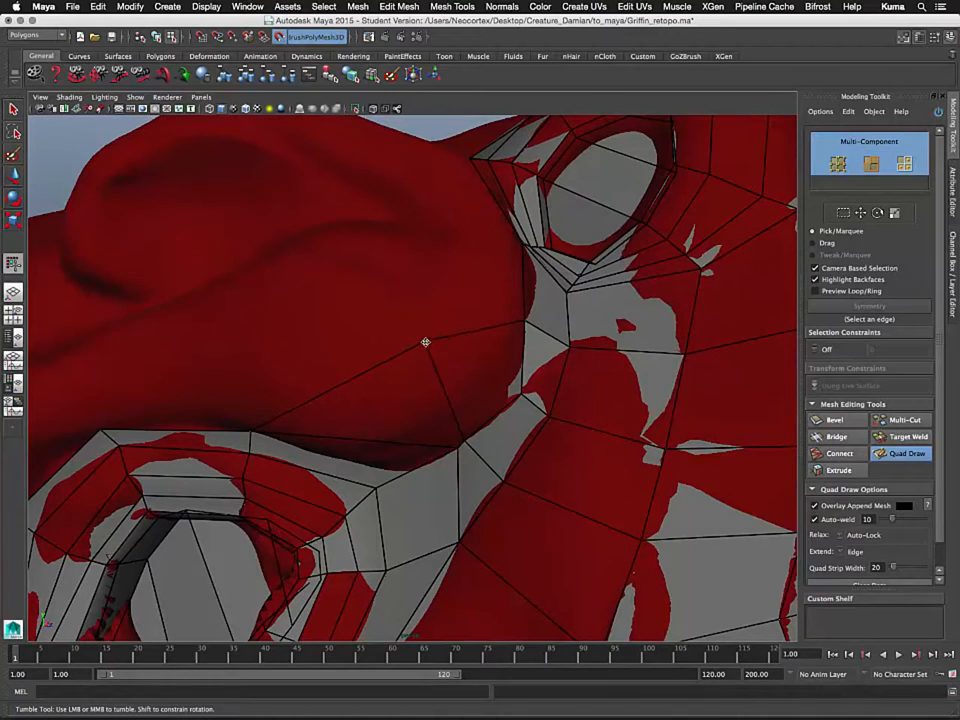
{"action": "mouse_move", "coordinate": [421, 337]}
{"action": "left_mouse_down"}
{"action": "mouse_move", "coordinate": [407, 326]}
{"action": "mouse_move", "coordinate": [418, 268]}
{"action": "mouse_move", "coordinate": [421, 283]}
{"action": "left_mouse_up"}
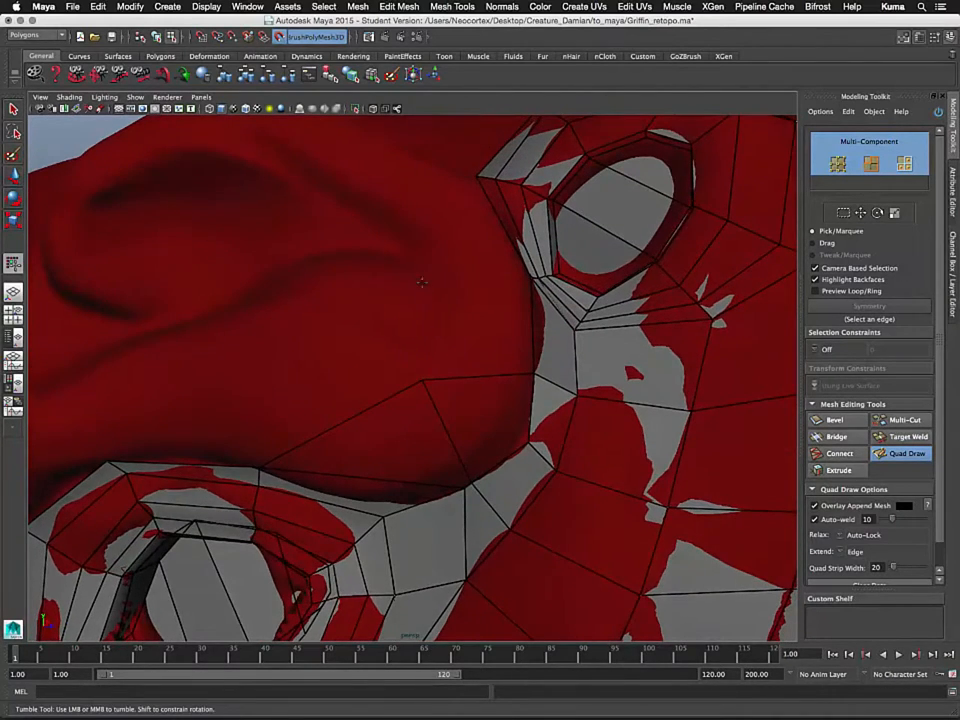
{"action": "left_click", "coordinate": [480, 334], "text": "shift"}
{"action": "left_click_drag", "start_coordinate": [381, 376], "coordinate": [429, 369], "text": "alt"}
{"action": "left_click_drag", "start_coordinate": [527, 368], "coordinate": [445, 347], "text": "alt"}
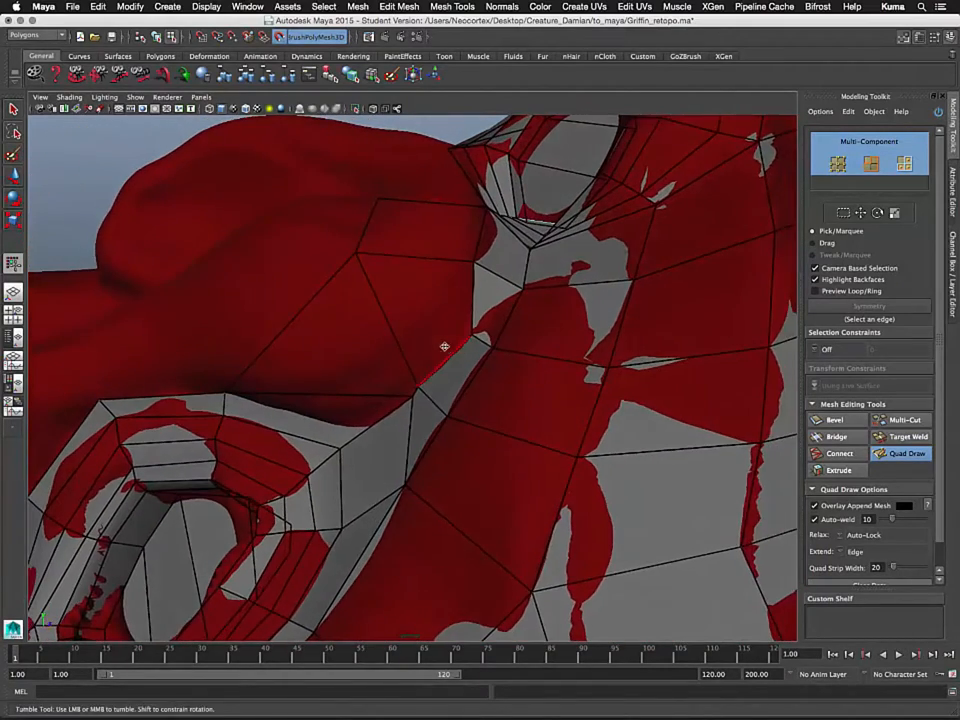
- Move the eye-ring vertex under the brow bulge along the crease to widen the narrow end of the linking quad
{"action": "scroll", "coordinate": [444, 347], "scroll_direction": "up", "scroll_amount": 6}
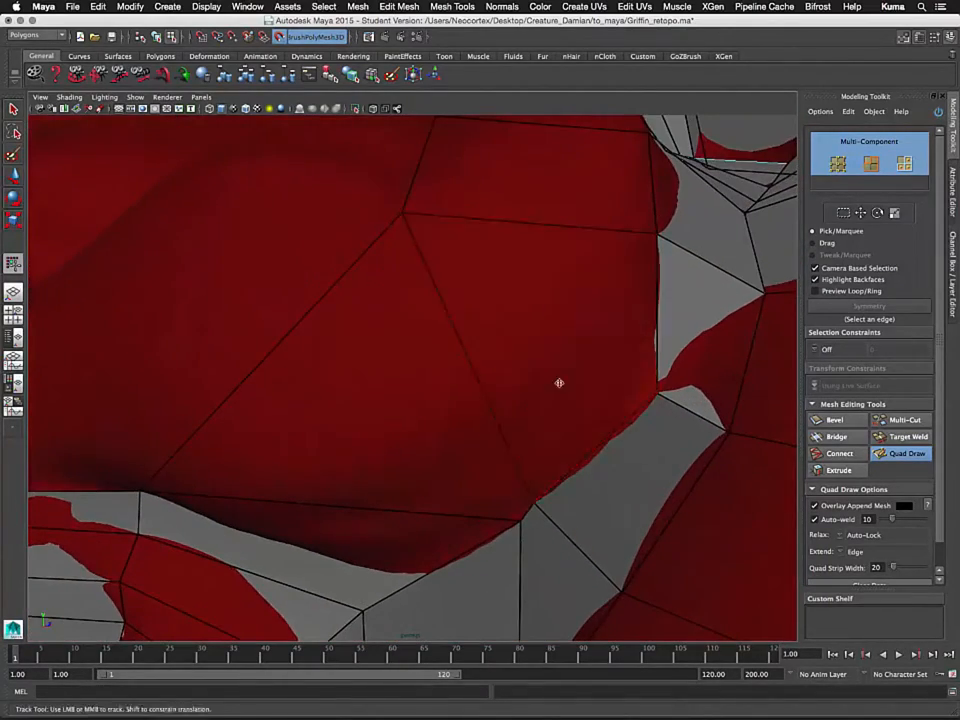
{"action": "middle_click_drag", "start_coordinate": [559, 382], "coordinate": [504, 347], "text": "alt"}
{"action": "middle_click_drag", "start_coordinate": [433, 406], "coordinate": [469, 371], "text": "alt"}
{"action": "left_click_drag", "start_coordinate": [469, 371], "coordinate": [482, 371], "text": "alt"}
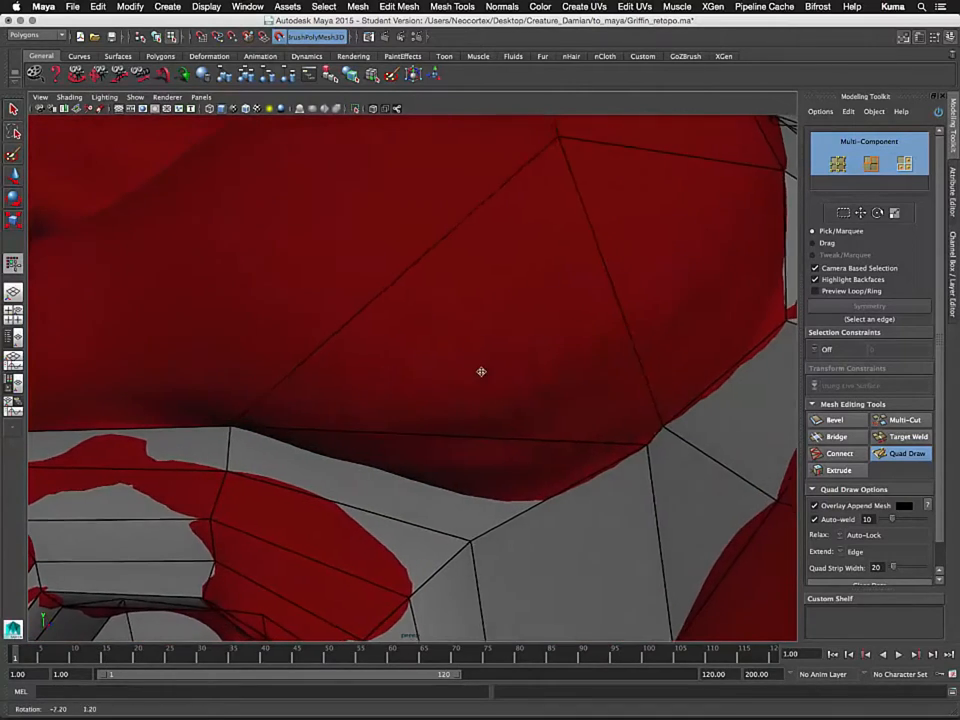
{"action": "right_click_drag", "start_coordinate": [482, 371], "coordinate": [444, 383], "text": "alt"}
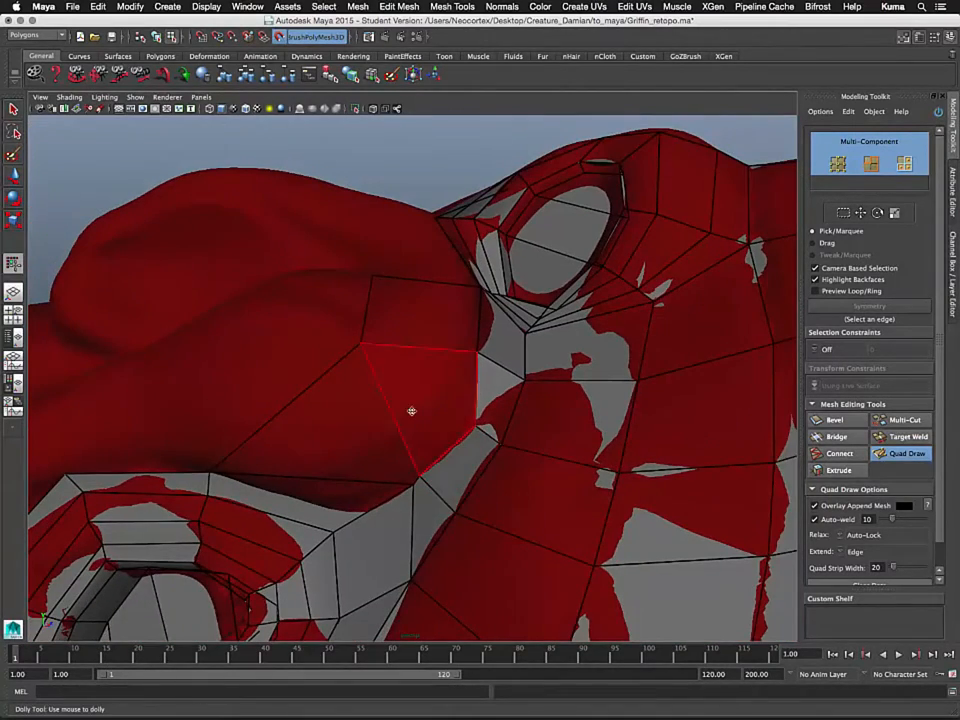
{"action": "left_click_drag", "start_coordinate": [411, 411], "coordinate": [429, 403], "text": "alt"}
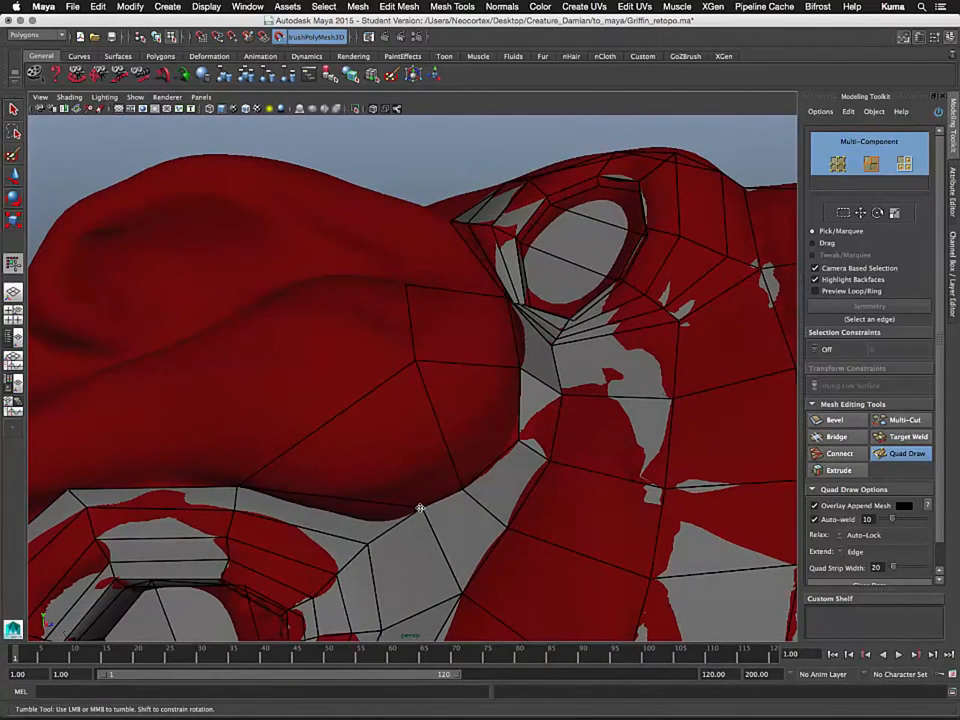
{"action": "left_click_drag", "start_coordinate": [430, 418], "coordinate": [466, 438], "text": "alt"}
{"action": "middle_click_drag", "start_coordinate": [396, 506], "coordinate": [456, 382], "text": "alt"}
{"action": "mouse_move", "coordinate": [578, 262]}
{"action": "middle_mouse_down", "text": "alt"}
{"action": "mouse_move", "coordinate": [493, 413]}
{"action": "mouse_move", "coordinate": [480, 468]}
{"action": "mouse_move", "coordinate": [594, 360]}
{"action": "middle_mouse_up", "text": "alt"}
{"action": "left_click_drag", "start_coordinate": [649, 305], "coordinate": [602, 325], "text": "alt"}
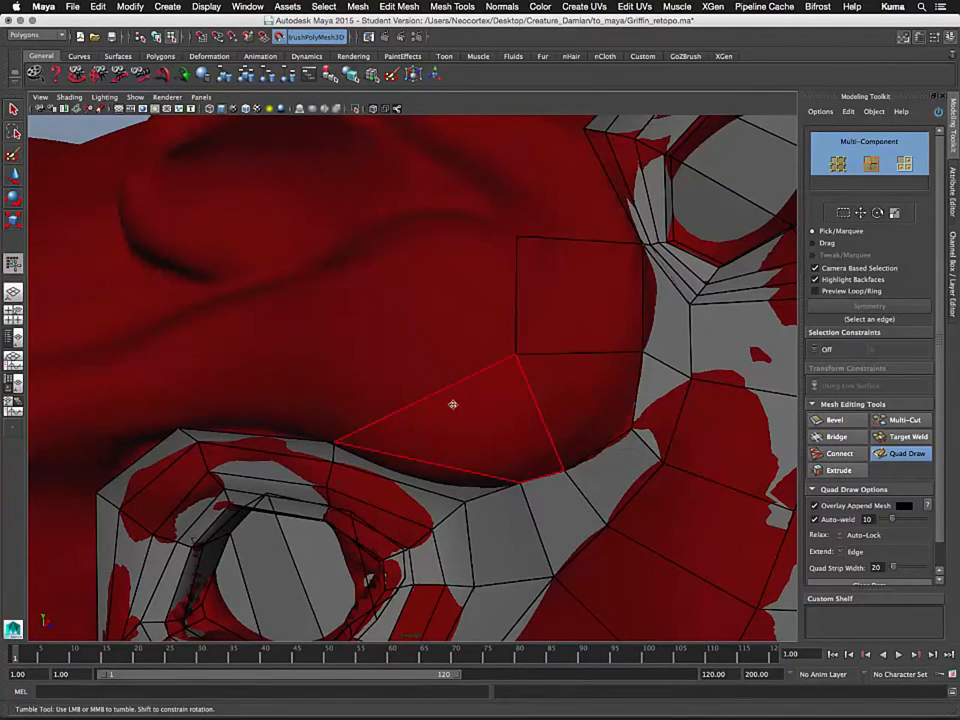
- Place three Quad Draw points along the crease above the brow ridge, running back past the eye ring
{"action": "left_click_drag", "start_coordinate": [472, 355], "coordinate": [557, 349], "text": "alt"}
{"action": "middle_click_drag", "start_coordinate": [557, 349], "coordinate": [509, 419], "text": "alt"}
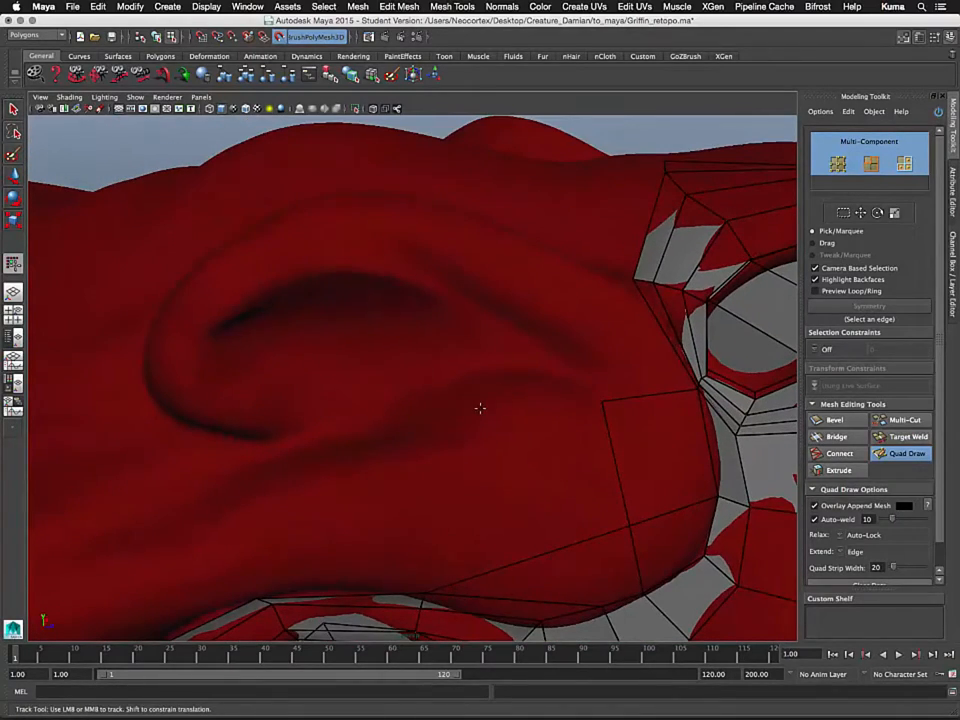
{"action": "left_click_drag", "start_coordinate": [521, 401], "coordinate": [542, 340], "text": "alt"}
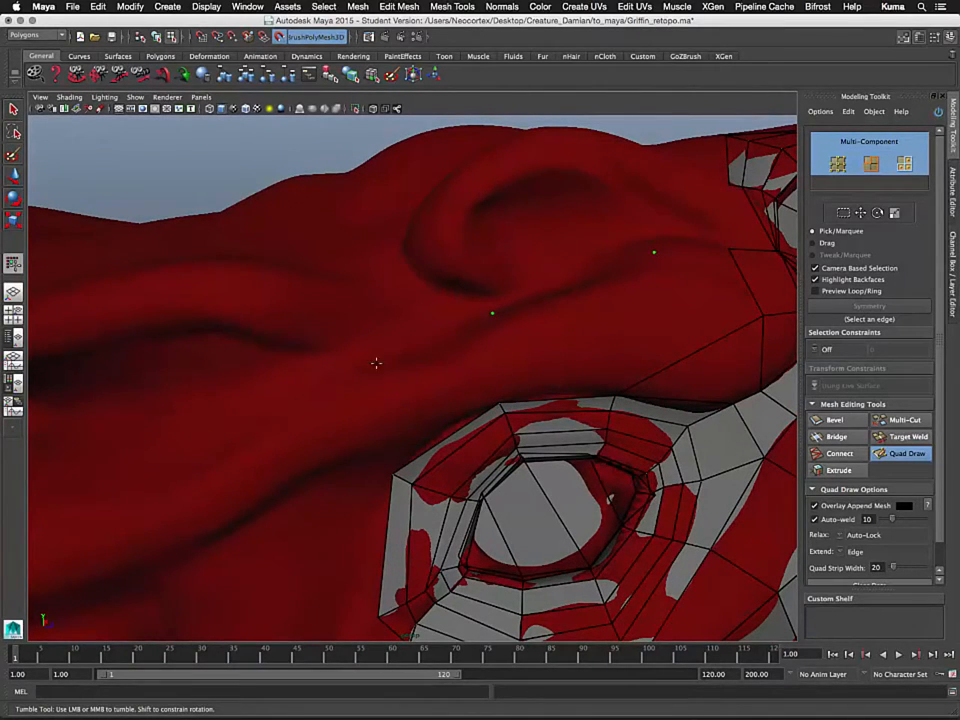
{"action": "left_click_drag", "start_coordinate": [554, 317], "coordinate": [528, 326], "text": "alt"}
{"action": "middle_click_drag", "start_coordinate": [593, 352], "coordinate": [519, 366], "text": "alt"}
{"action": "left_click_drag", "start_coordinate": [513, 360], "coordinate": [580, 390], "text": "alt"}
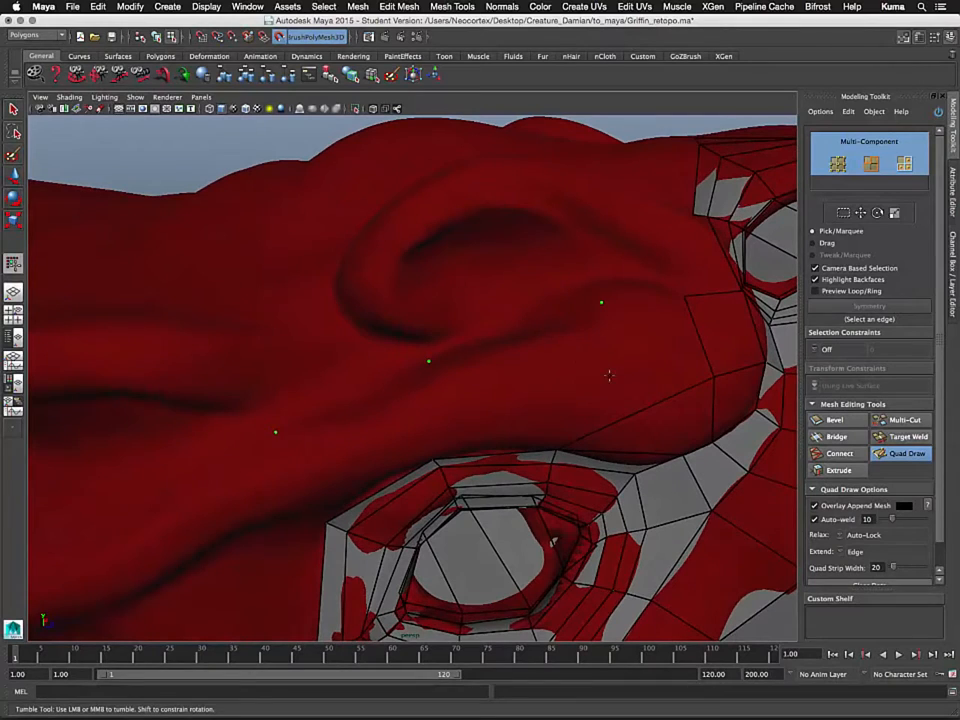
- Move the brow vertex shared by the front quads down toward the eye ring to even out the linking quad
{"action": "left_click", "coordinate": [640, 378], "text": "shift"}
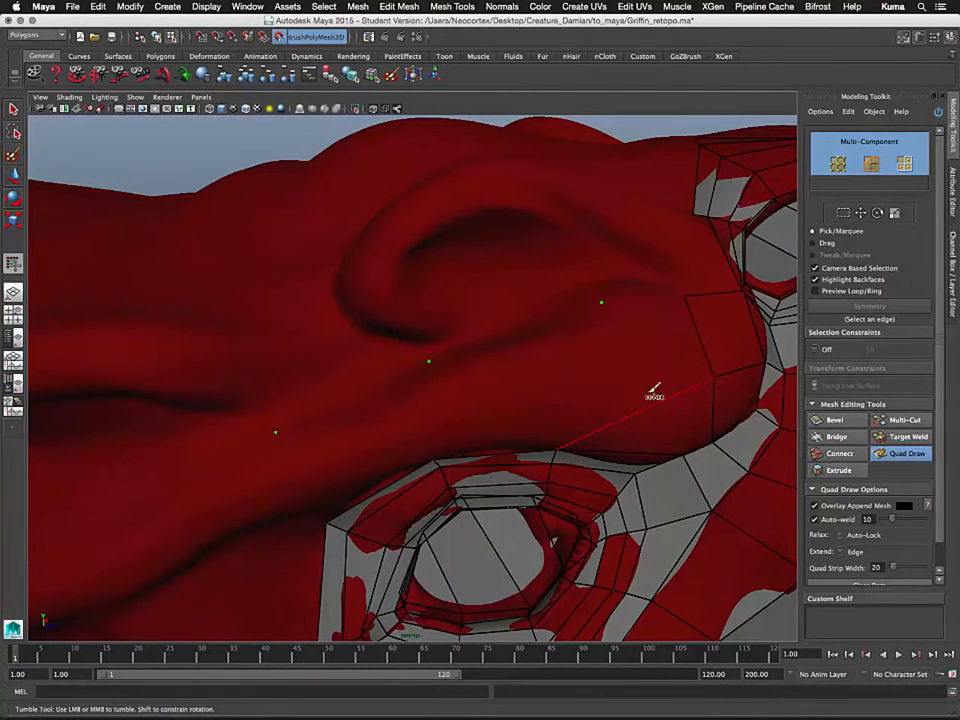
{"action": "mouse_move", "coordinate": [589, 429]}
{"action": "left_mouse_down", "text": "alt"}
{"action": "mouse_move", "coordinate": [560, 455]}
{"action": "mouse_move", "coordinate": [591, 399]}
{"action": "mouse_move", "coordinate": [578, 397]}
{"action": "left_mouse_up", "text": "alt"}
{"action": "middle_click_drag", "start_coordinate": [578, 397], "coordinate": [417, 423], "text": "alt"}
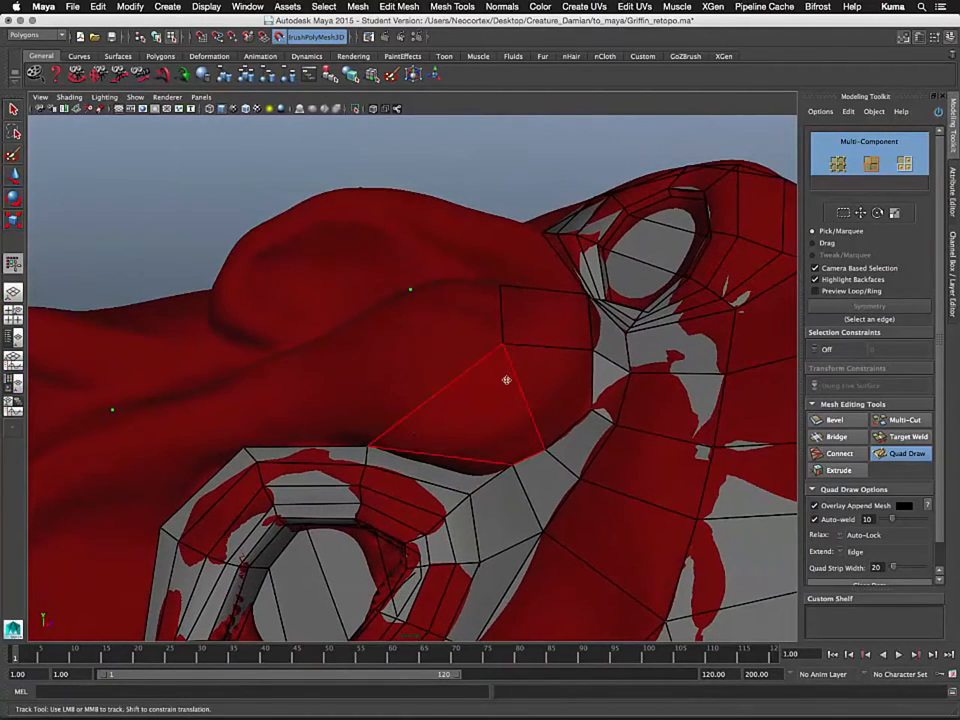
{"action": "mouse_move", "coordinate": [496, 350]}
{"action": "left_mouse_down"}
{"action": "mouse_move", "coordinate": [480, 368]}
{"action": "mouse_move", "coordinate": [508, 384]}
{"action": "mouse_move", "coordinate": [527, 460]}
{"action": "mouse_move", "coordinate": [501, 463]}
{"action": "mouse_move", "coordinate": [491, 450]}
{"action": "mouse_move", "coordinate": [514, 429]}
{"action": "left_mouse_up"}
- Fill three quads along the brow between the placed points and the upper edge of the eye ring
{"action": "left_click", "coordinate": [533, 412], "text": "shift"}
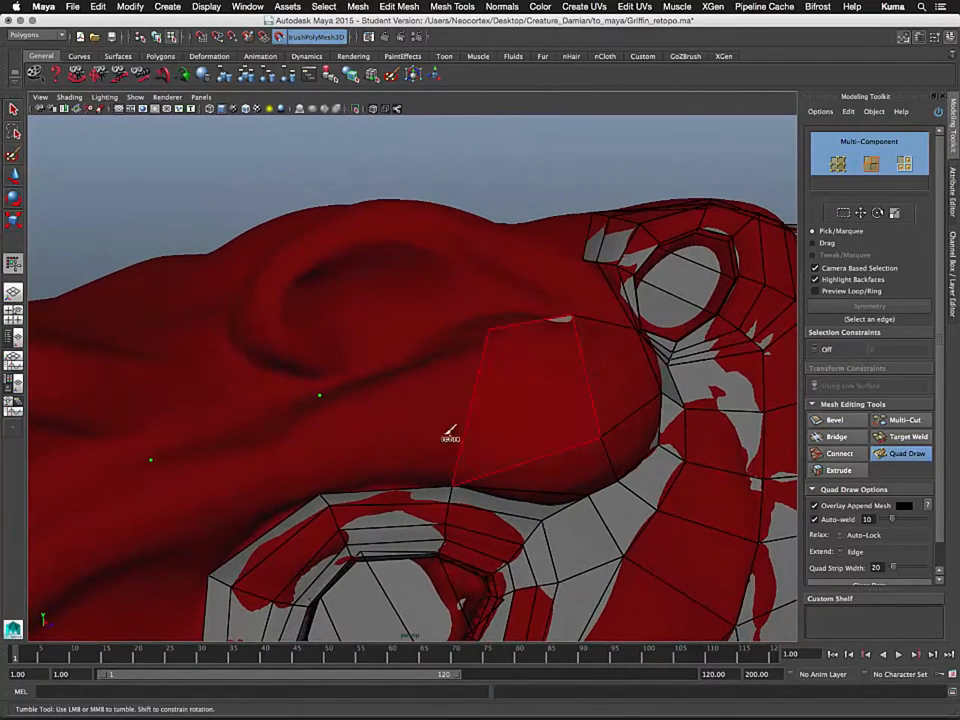
{"action": "middle_click_drag", "start_coordinate": [424, 456], "coordinate": [493, 414], "text": "alt"}
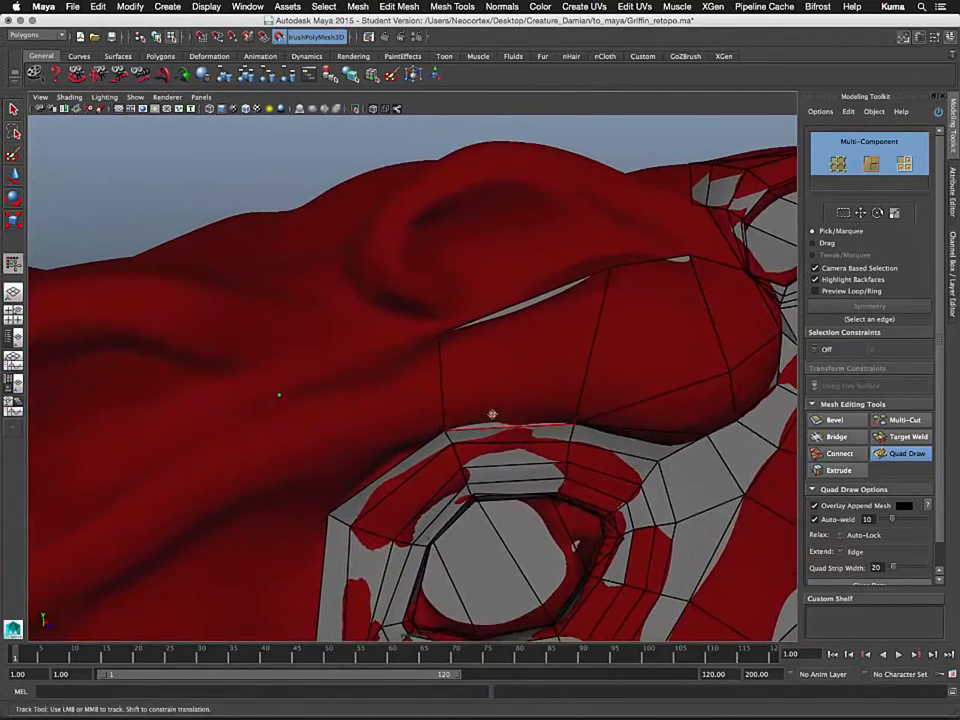
{"action": "mouse_move", "coordinate": [365, 417]}
{"action": "left_mouse_down", "text": "alt"}
{"action": "mouse_move", "coordinate": [508, 358]}
{"action": "mouse_move", "coordinate": [516, 376]}
{"action": "mouse_move", "coordinate": [520, 354]}
{"action": "mouse_move", "coordinate": [386, 403]}
{"action": "mouse_move", "coordinate": [400, 420]}
{"action": "mouse_move", "coordinate": [360, 429]}
{"action": "mouse_move", "coordinate": [457, 428]}
{"action": "mouse_move", "coordinate": [467, 407]}
{"action": "mouse_move", "coordinate": [424, 381]}
{"action": "mouse_move", "coordinate": [355, 364]}
{"action": "left_mouse_up", "text": "alt"}
{"action": "left_click_drag", "start_coordinate": [346, 385], "coordinate": [346, 430], "text": "alt"}
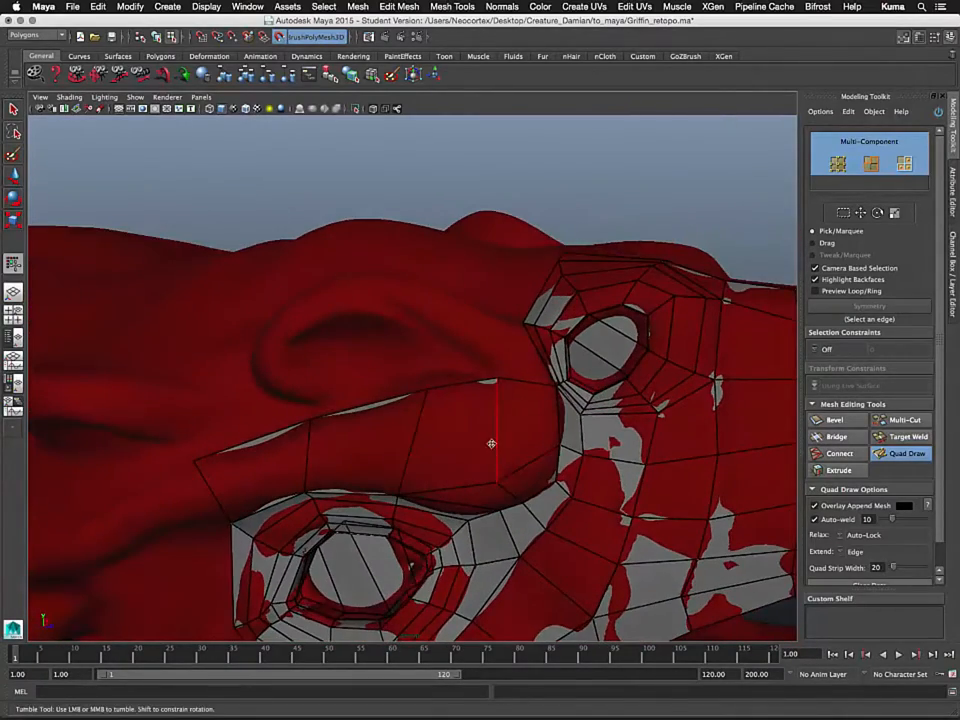
- Insert an edge loop lengthwise through the middle of the brow strip and relax the vertices on the side of the beak
{"action": "middle_click_drag", "start_coordinate": [493, 443], "coordinate": [513, 373], "text": "alt"}
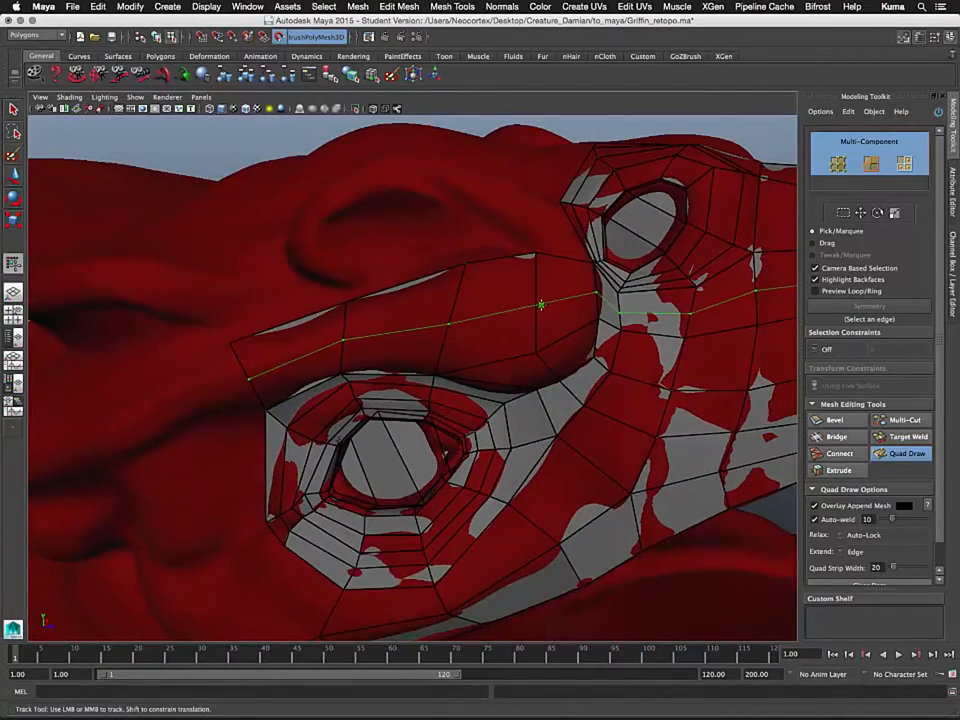
{"action": "right_click_drag", "start_coordinate": [544, 311], "coordinate": [463, 342], "text": "alt"}
{"action": "left_click_drag", "start_coordinate": [463, 342], "coordinate": [392, 377], "text": "alt"}
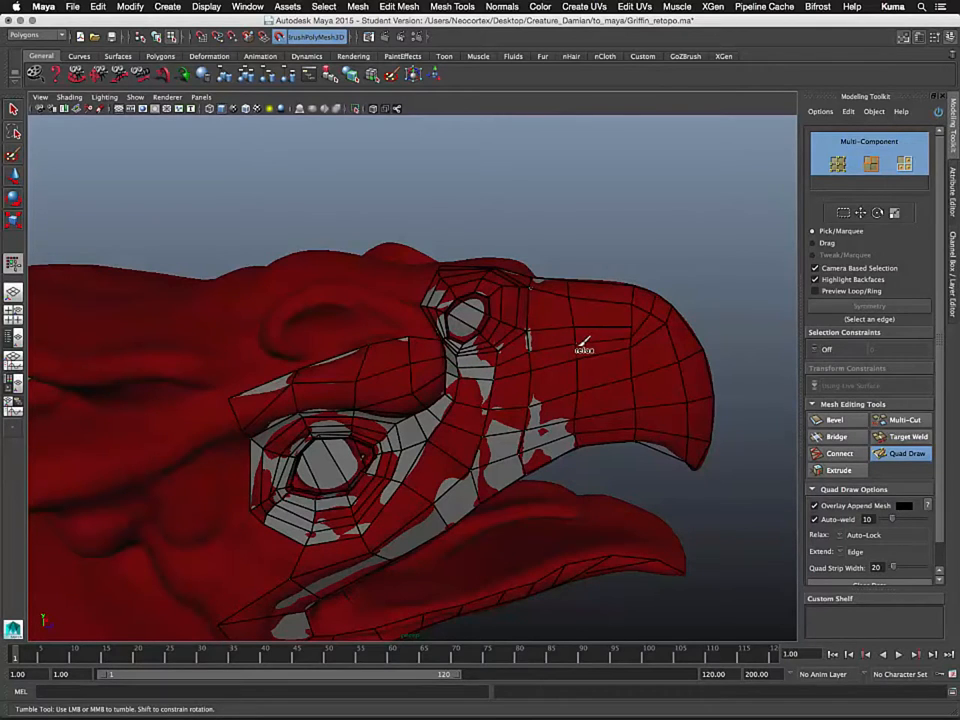
{"action": "mouse_move", "coordinate": [612, 304]}
{"action": "left_mouse_down", "text": "shift"}
{"action": "mouse_move", "coordinate": [634, 289]}
{"action": "mouse_move", "coordinate": [629, 329]}
{"action": "mouse_move", "coordinate": [633, 316]}
{"action": "left_mouse_up", "text": "shift"}
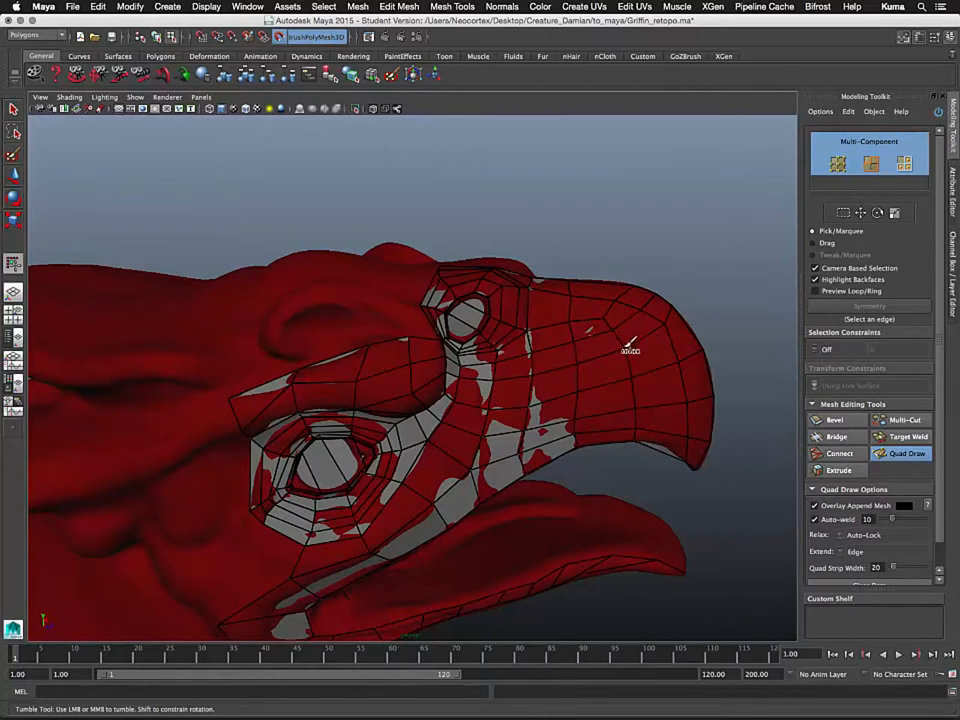
- Examine the fit of the brow strip on the sculpt from the side, from above and from behind the eye
{"action": "middle_click_drag", "start_coordinate": [454, 445], "coordinate": [587, 394], "text": "alt"}
{"action": "right_click_drag", "start_coordinate": [452, 402], "coordinate": [504, 399], "text": "alt"}
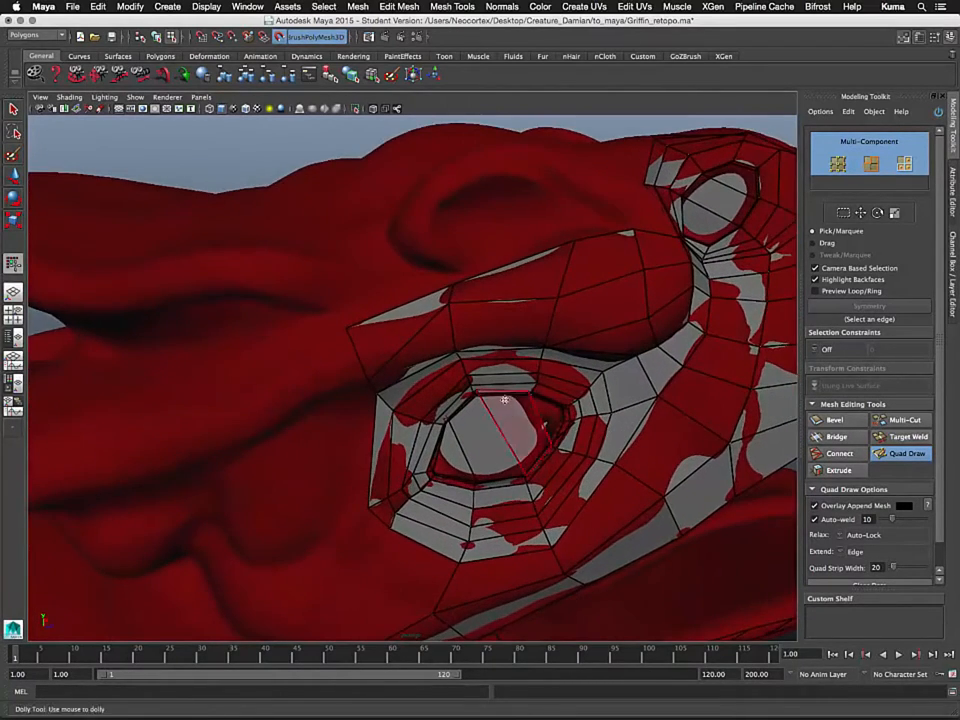
{"action": "left_click_drag", "start_coordinate": [458, 378], "coordinate": [491, 343], "text": "alt"}
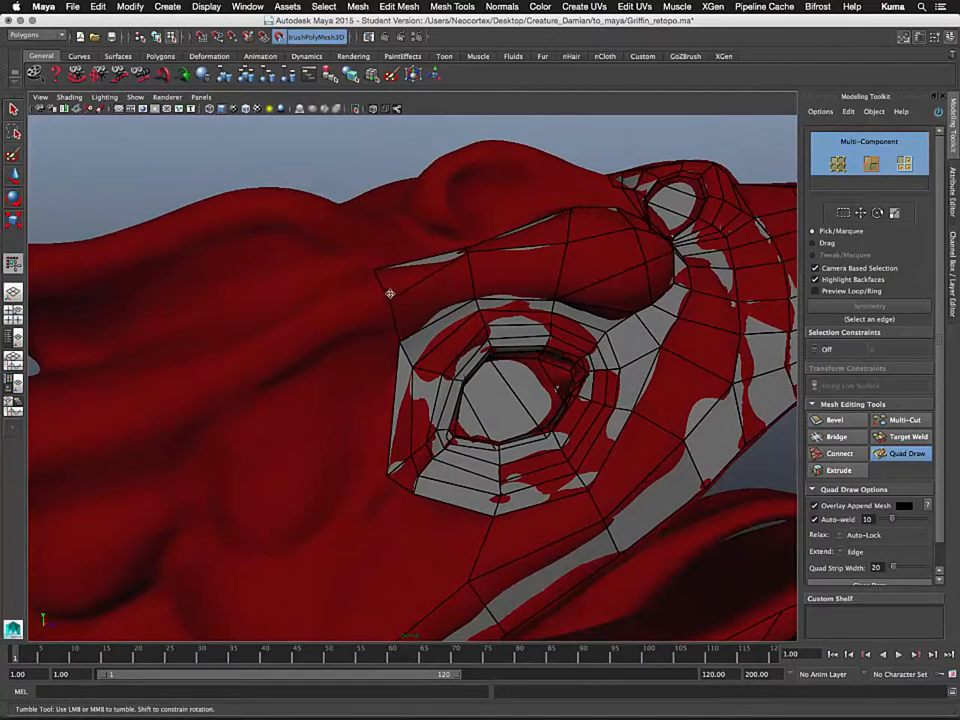
{"action": "mouse_move", "coordinate": [388, 289]}
{"action": "left_mouse_down", "text": "alt"}
{"action": "mouse_move", "coordinate": [473, 321]}
{"action": "mouse_move", "coordinate": [452, 317]}
{"action": "mouse_move", "coordinate": [581, 285]}
{"action": "mouse_move", "coordinate": [474, 317]}
{"action": "left_mouse_up", "text": "alt"}
{"action": "middle_click_drag", "start_coordinate": [474, 317], "coordinate": [380, 385], "text": "alt"}
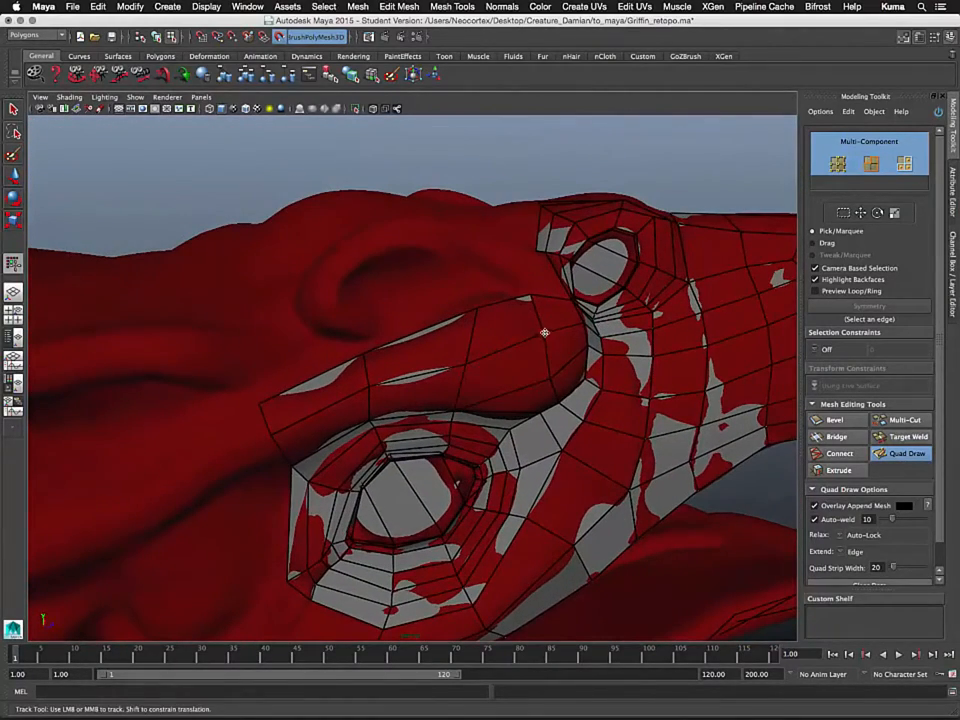
{"action": "left_click_drag", "start_coordinate": [504, 371], "coordinate": [536, 339], "text": "alt"}
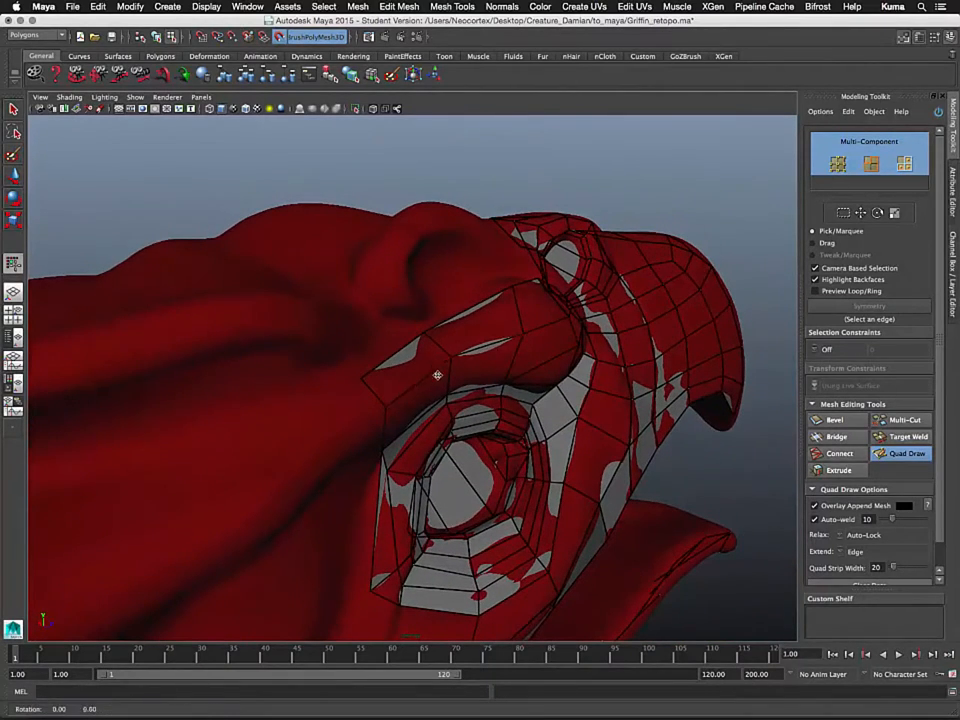
{"action": "left_click_drag", "start_coordinate": [437, 381], "coordinate": [438, 396], "text": "alt"}
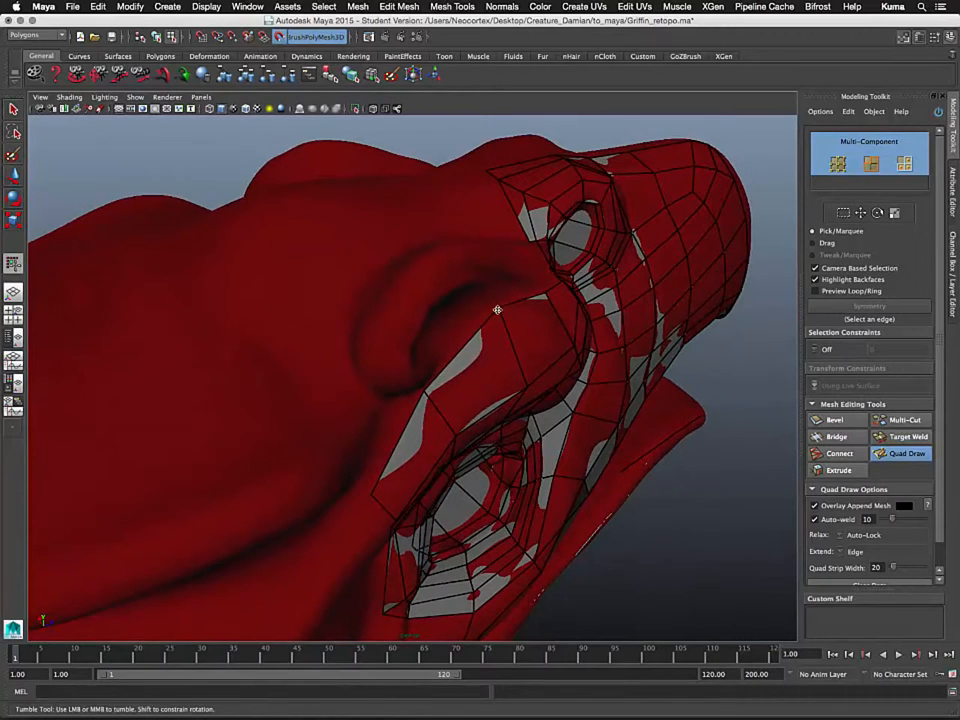
{"action": "left_click_drag", "start_coordinate": [498, 314], "coordinate": [493, 375], "text": "alt"}
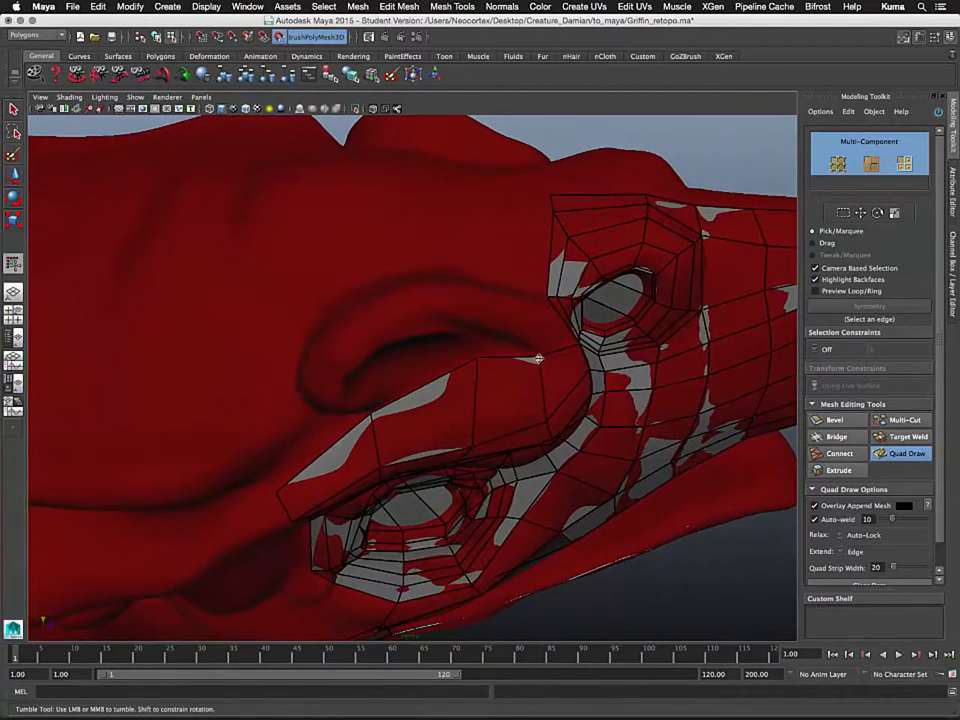
{"action": "left_click_drag", "start_coordinate": [405, 410], "coordinate": [478, 377], "text": "alt"}
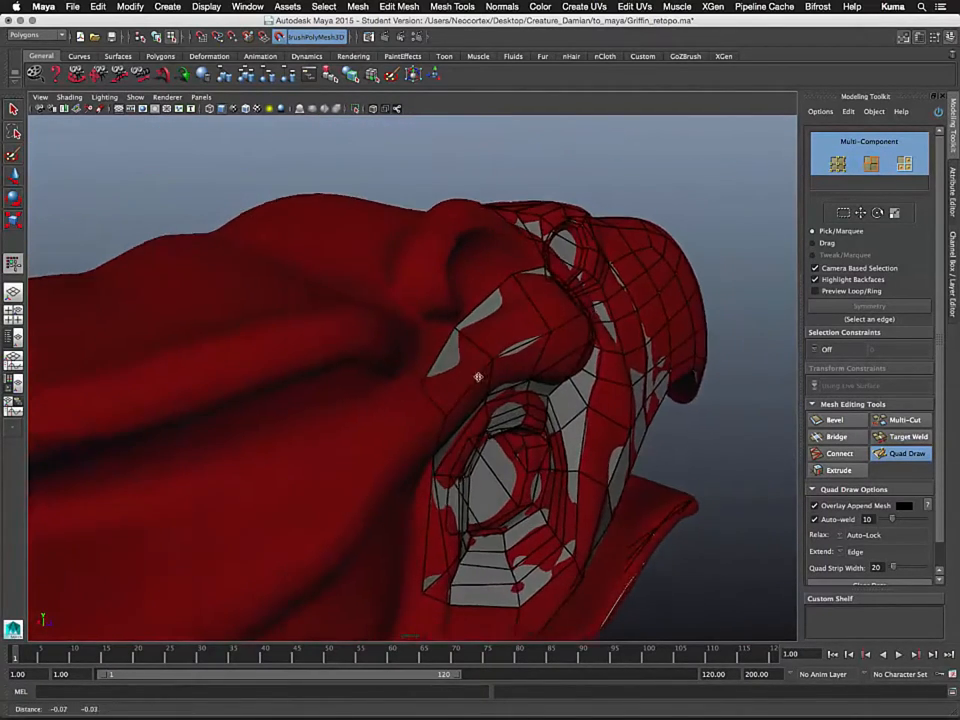
{"action": "middle_click_drag", "start_coordinate": [443, 378], "coordinate": [472, 364], "text": "alt"}
{"action": "mouse_move", "coordinate": [471, 363]}
{"action": "left_mouse_down"}
{"action": "mouse_move", "coordinate": [452, 350]}
{"action": "mouse_move", "coordinate": [450, 375]}
{"action": "mouse_move", "coordinate": [508, 373]}
{"action": "left_mouse_up"}
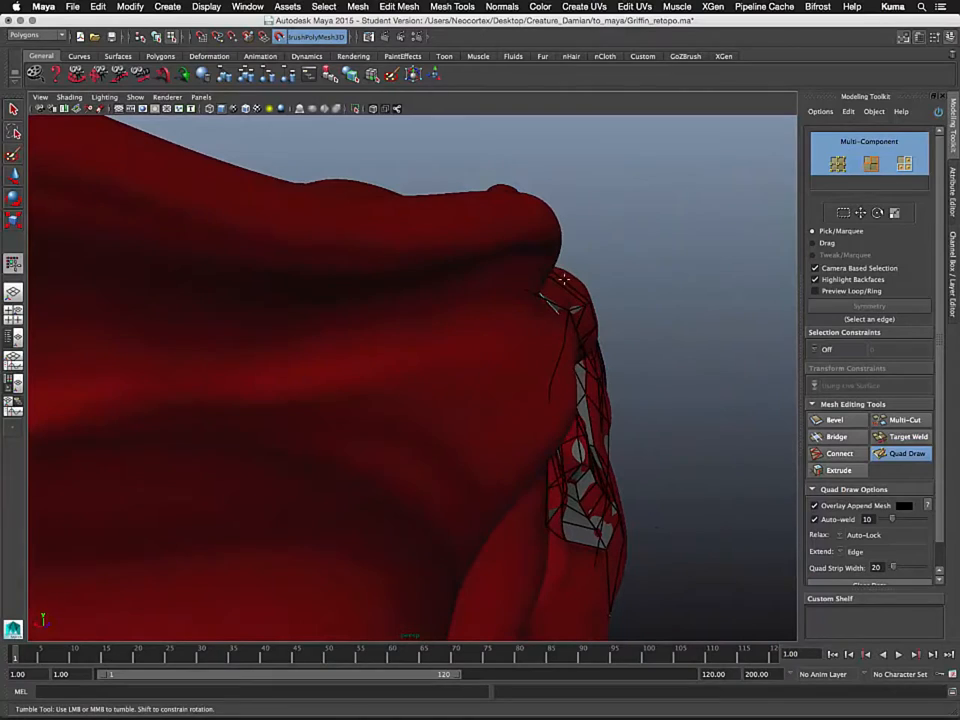
- Adjust the upper vertex rows of the brow strip to follow the ridge, checking the shape from the front and side
{"action": "left_click_drag", "start_coordinate": [600, 312], "coordinate": [379, 343], "text": "alt"}
{"action": "right_click_drag", "start_coordinate": [379, 343], "coordinate": [330, 256], "text": "alt"}
{"action": "left_click_drag", "start_coordinate": [355, 313], "coordinate": [408, 311], "text": "alt"}
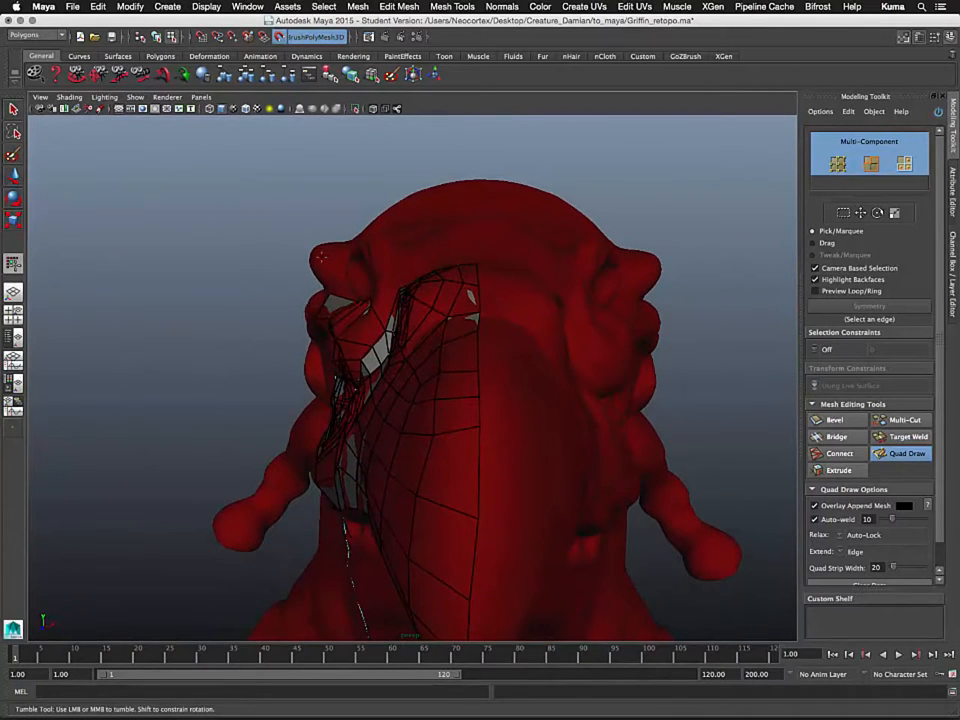
{"action": "left_click_drag", "start_coordinate": [338, 342], "coordinate": [452, 331], "text": "alt"}
{"action": "right_click_drag", "start_coordinate": [452, 331], "coordinate": [475, 331], "text": "alt"}
{"action": "middle_click_drag", "start_coordinate": [475, 331], "coordinate": [434, 422], "text": "alt"}
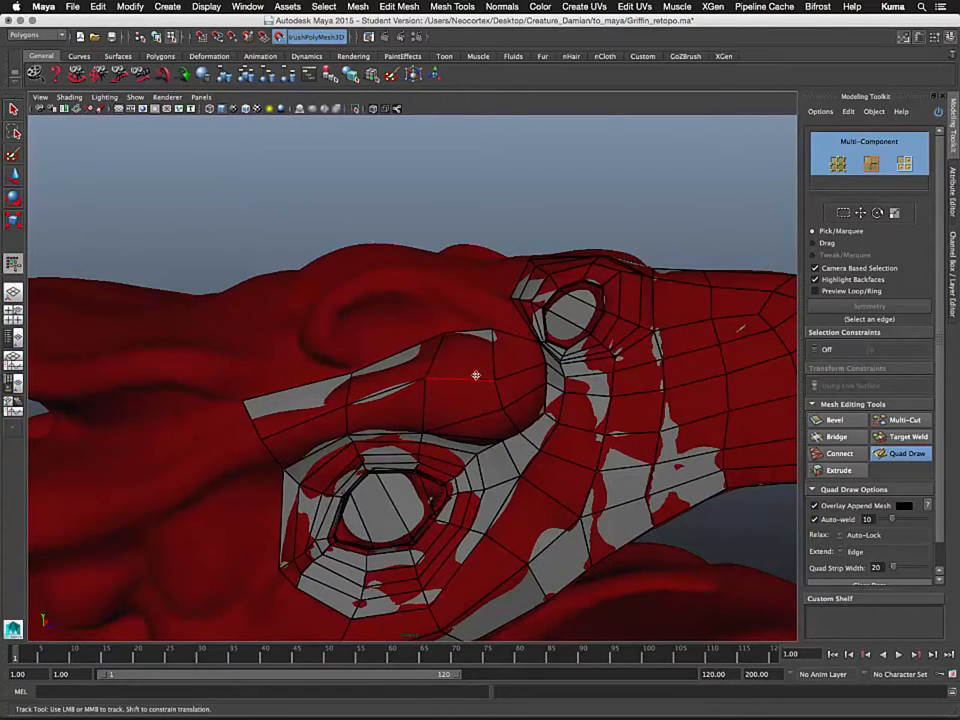
{"action": "left_click_drag", "start_coordinate": [474, 360], "coordinate": [375, 370], "text": "alt"}
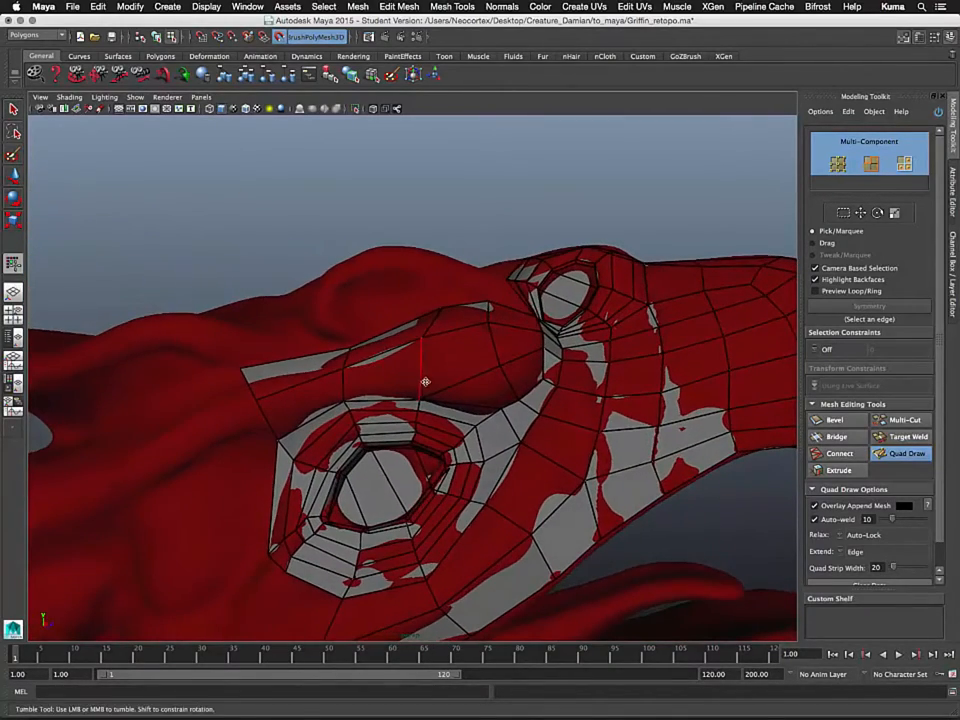
{"action": "right_click_drag", "start_coordinate": [424, 381], "coordinate": [433, 430], "text": "alt"}
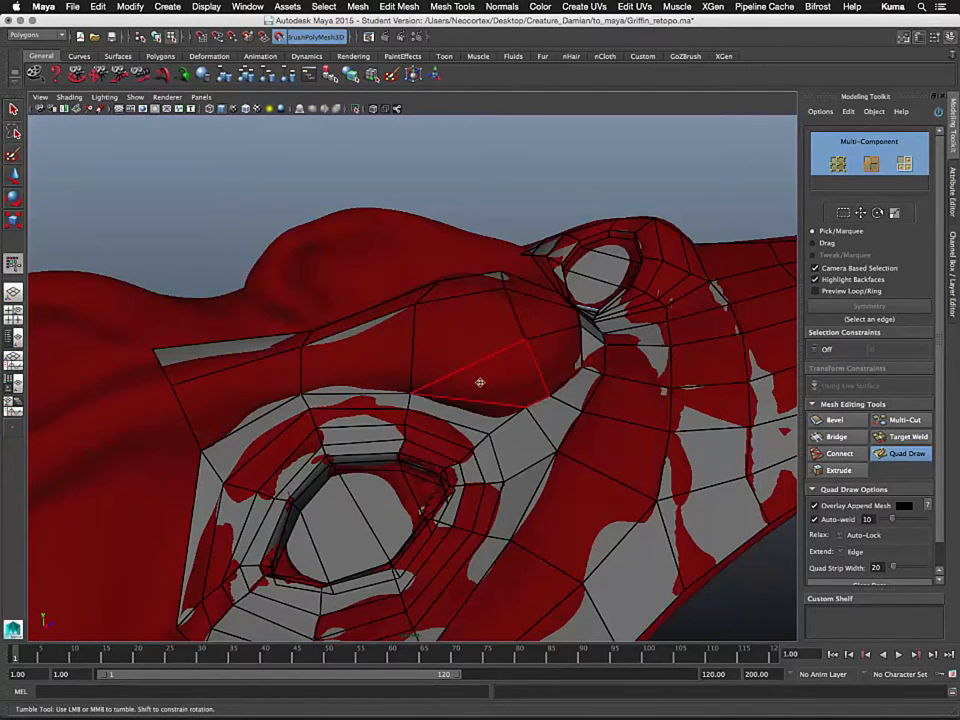
- Leave Quad Draw and return to object mode with the retopology mesh selected
{"action": "right_click_drag", "start_coordinate": [481, 382], "coordinate": [490, 396]}
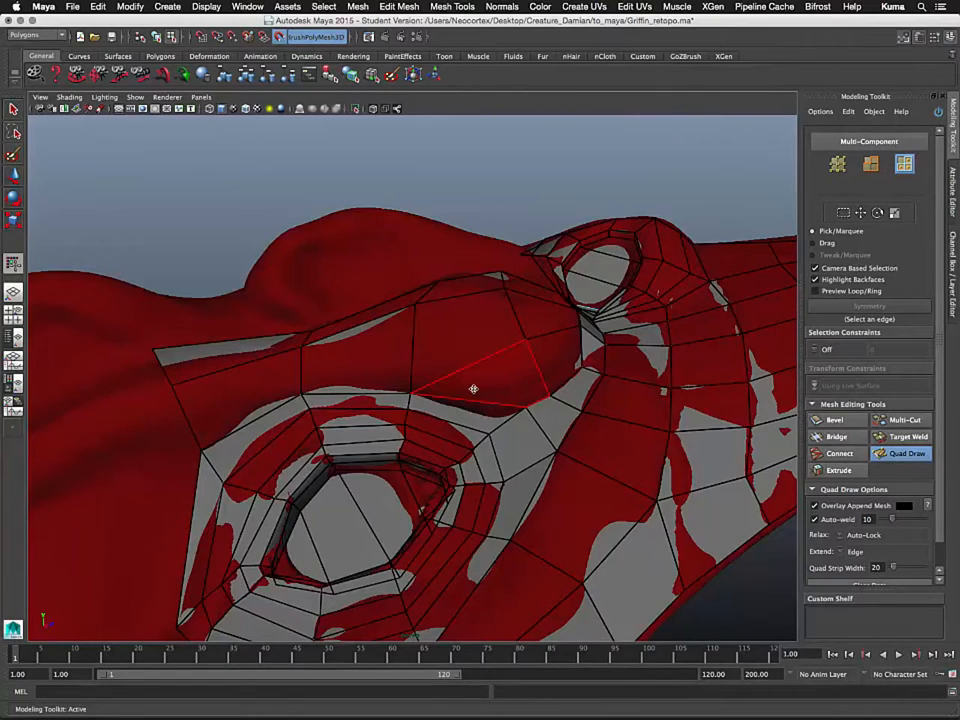
{"action": "right_click_drag", "start_coordinate": [487, 390], "coordinate": [491, 411]}
{"action": "key", "text": "q"}
{"action": "right_click_drag", "start_coordinate": [496, 383], "coordinate": [537, 421]}
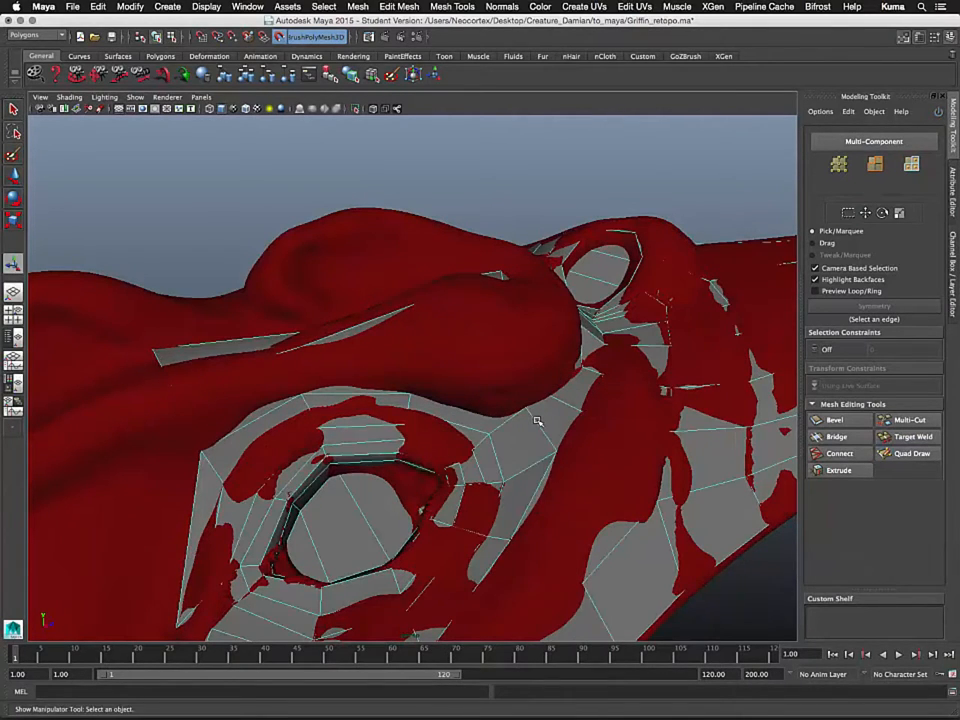
- Try hiding everything except the selected retopology mesh and undo the hiding
{"action": "key", "text": "alt+h"}
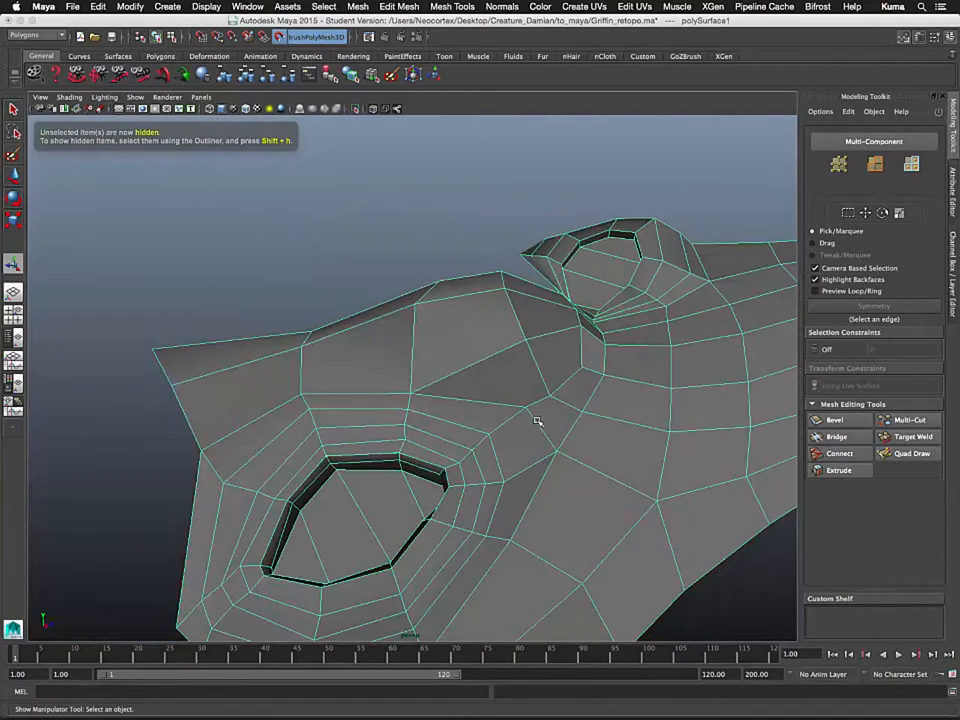
{"action": "key", "text": "ctrl+z"}
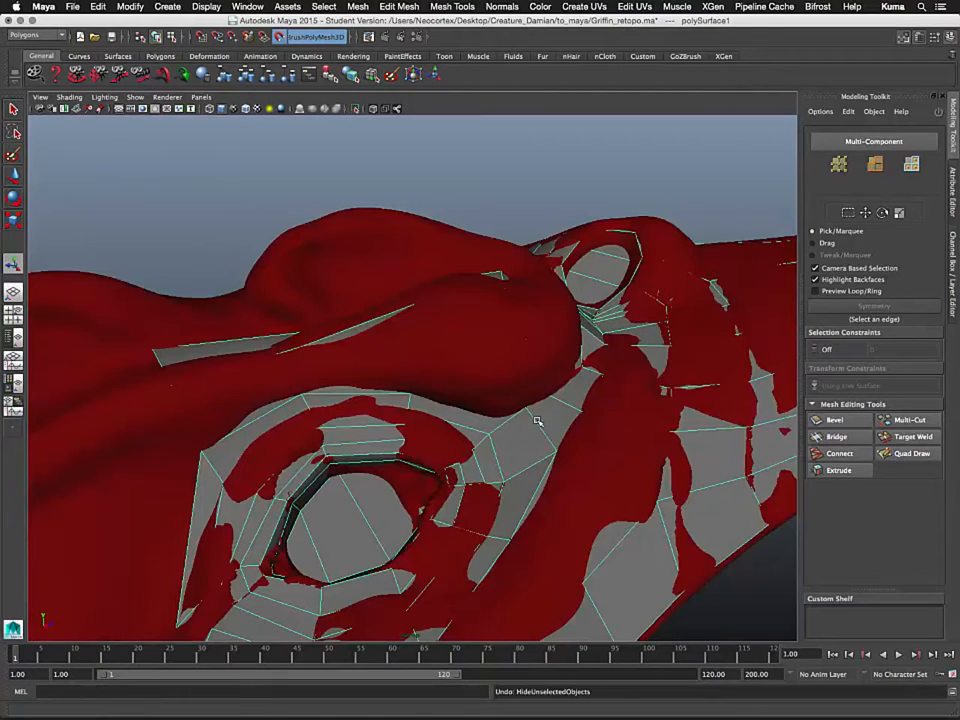
- Hide the body layer so only the retopology mesh of the griffin head can be inspected
{"action": "key", "text": "ctrl+a"}
{"action": "key", "text": "ctrl+a"}
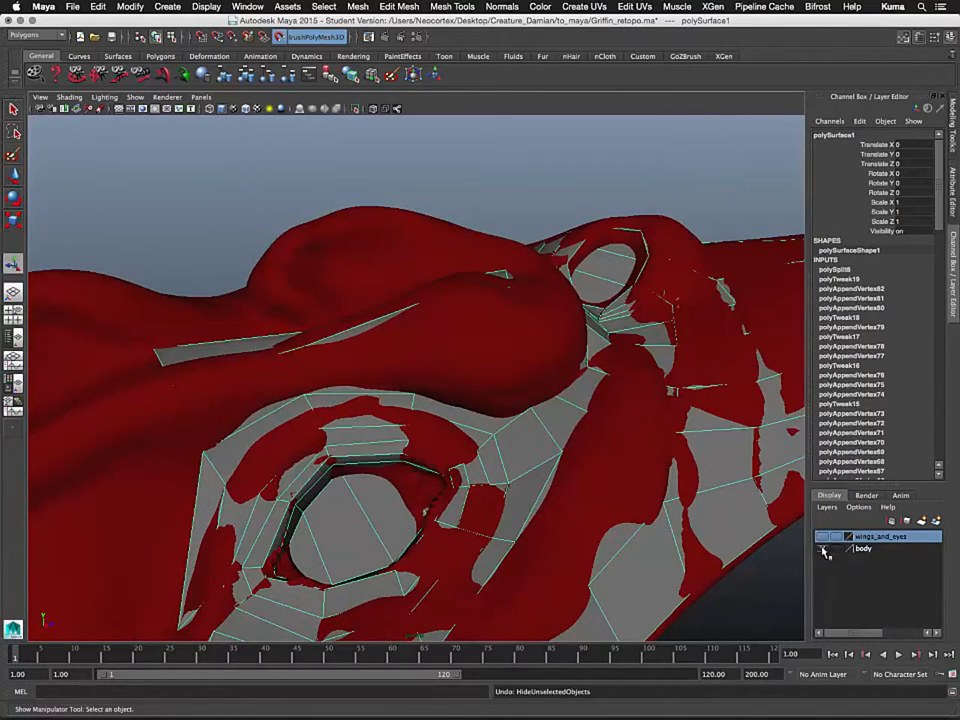
{"action": "left_click", "coordinate": [823, 549]}
{"action": "right_click_drag", "start_coordinate": [736, 337], "coordinate": [767, 341]}
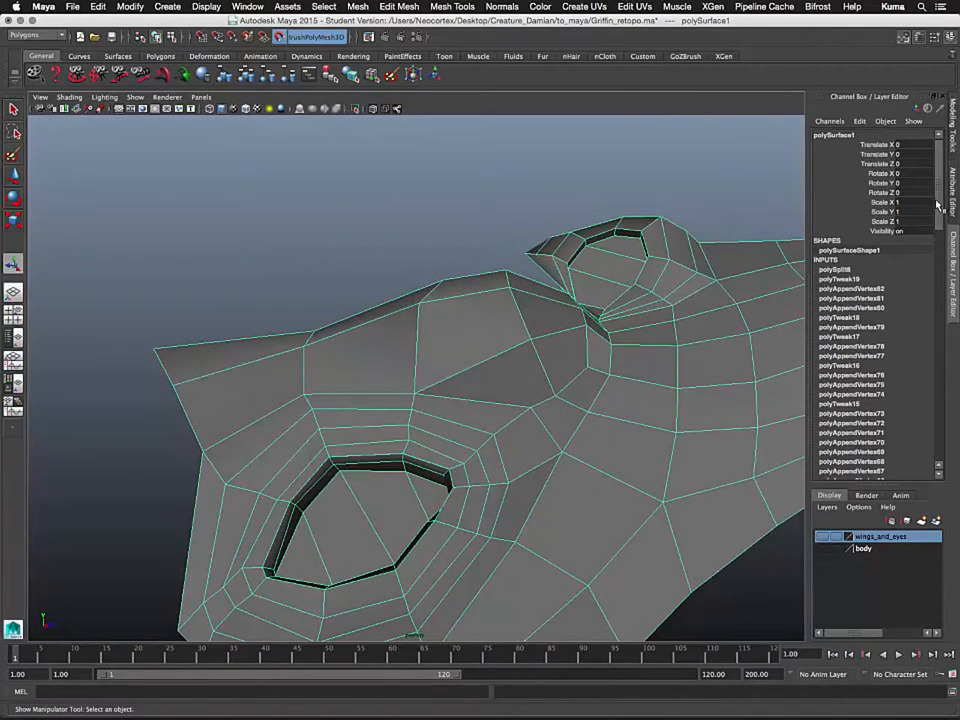
- Delete the construction history of the retopology mesh
{"action": "scroll", "coordinate": [938, 205], "scroll_direction": "down", "scroll_amount": 3}
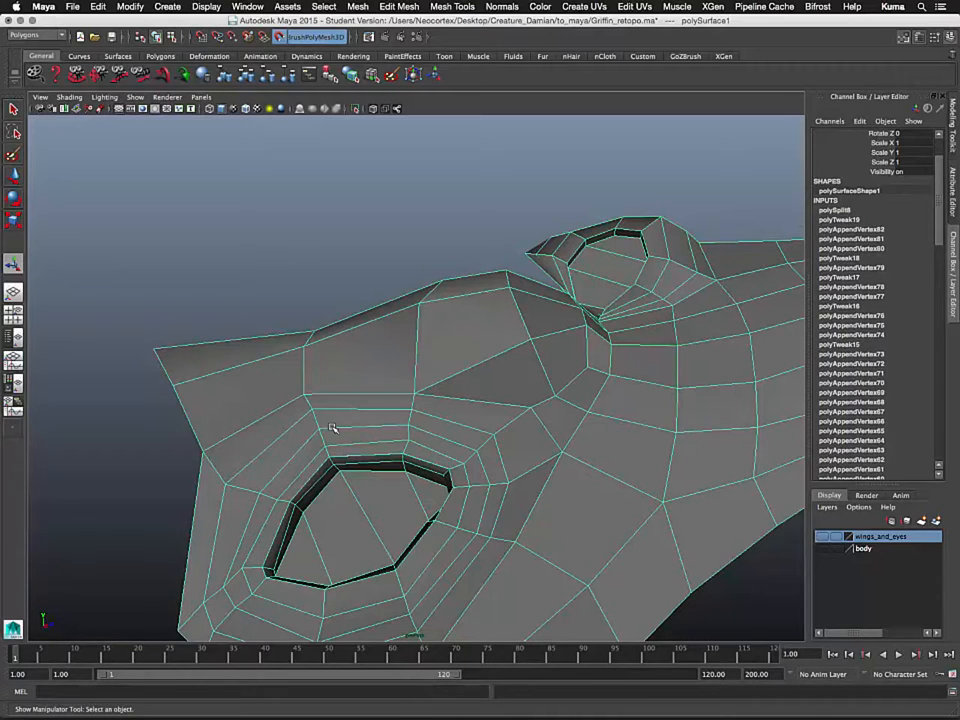
{"action": "left_click", "coordinate": [98, 6]}
{"action": "mouse_move", "coordinate": [167, 147]}
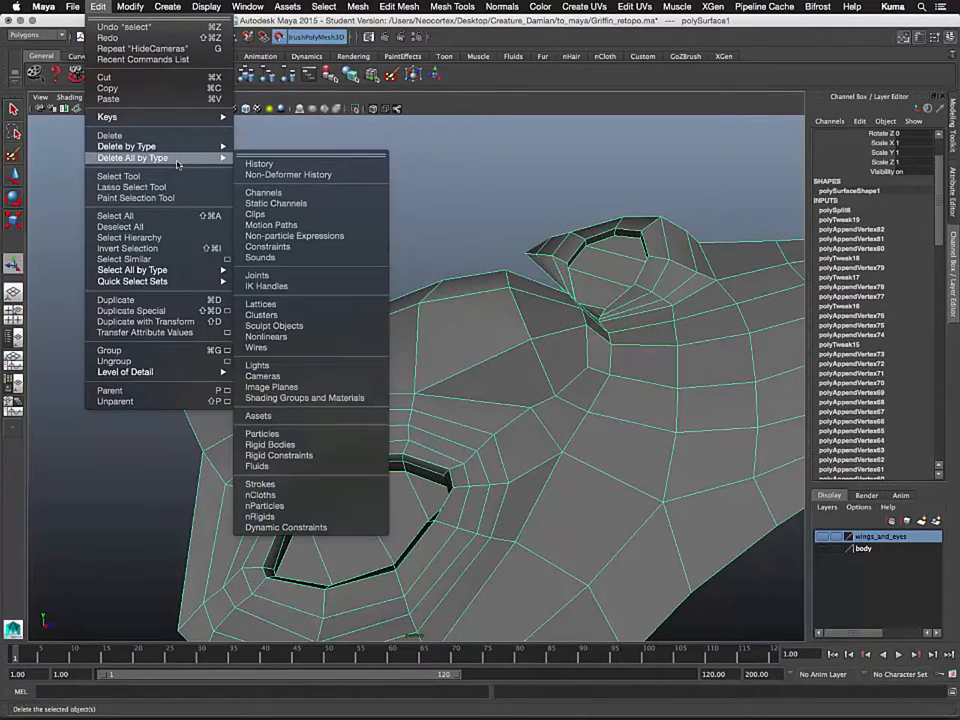
{"action": "left_click", "coordinate": [258, 163]}
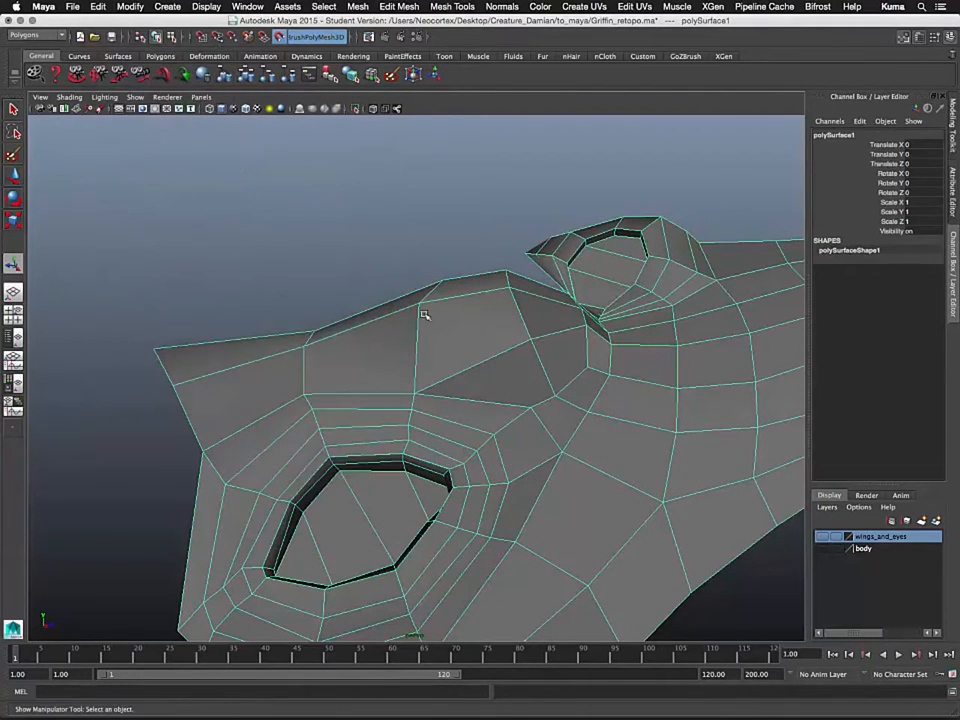
- Delete the row of four faces between the upper eye ring and the brow strip
{"action": "middle_click_drag", "start_coordinate": [422, 313], "coordinate": [372, 323], "text": "alt"}
{"action": "left_click_drag", "start_coordinate": [372, 323], "coordinate": [458, 313], "text": "alt"}
{"action": "right_click_drag", "start_coordinate": [458, 313], "coordinate": [463, 332]}
{"action": "left_click", "coordinate": [455, 325]}
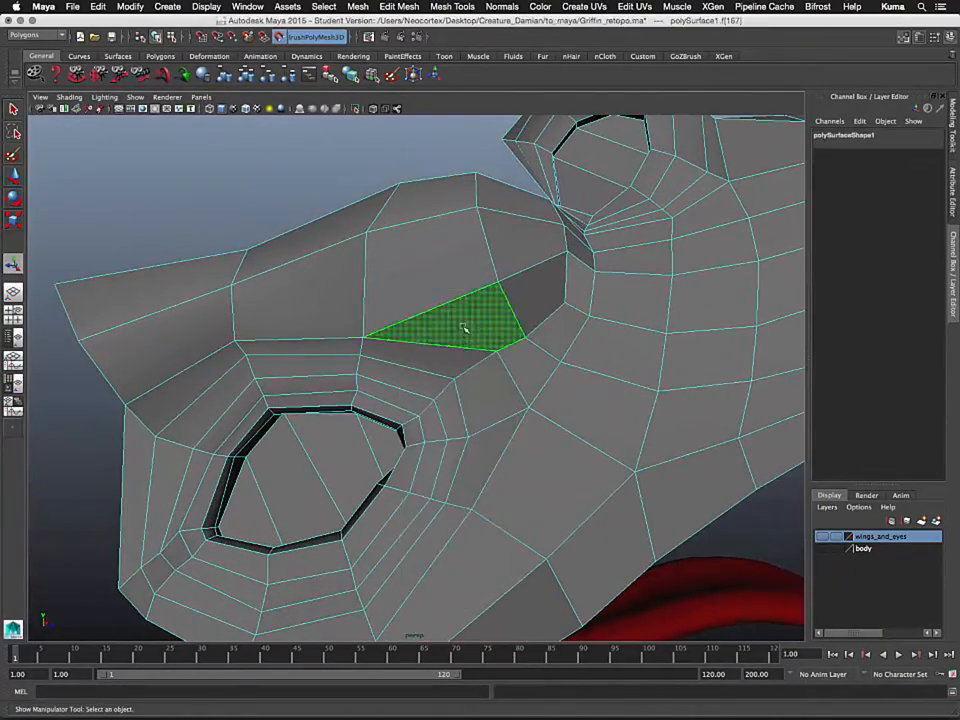
{"action": "left_click", "coordinate": [447, 278], "text": "shift"}
{"action": "left_click", "coordinate": [291, 252], "text": "shift"}
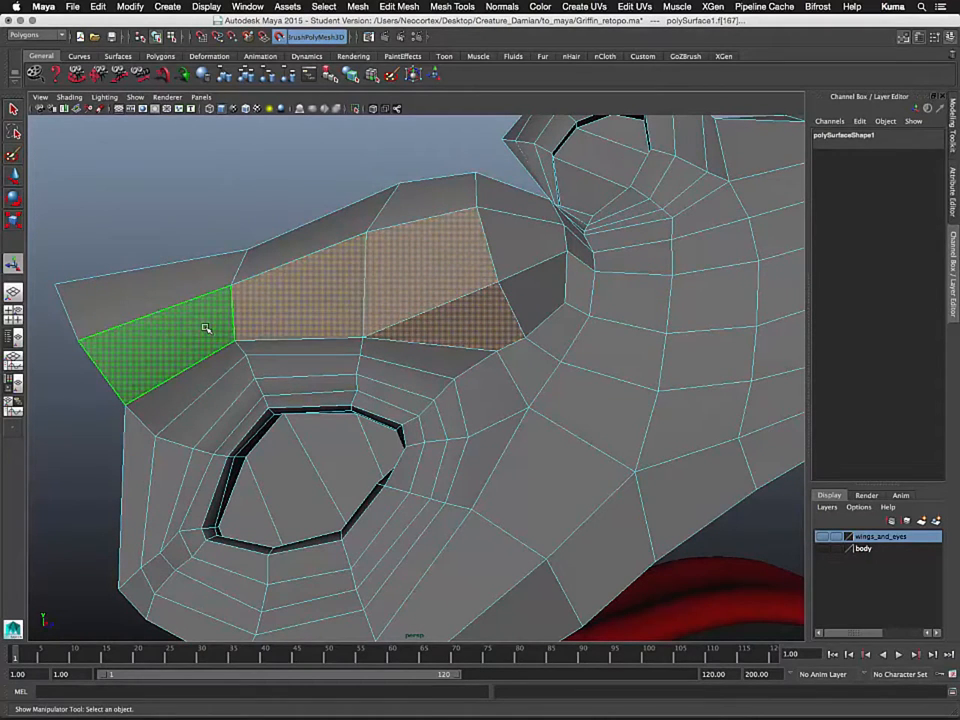
{"action": "key", "text": "Delete"}
- Show the body layer again and reactivate Quad Draw on the retopology mesh
{"action": "left_click_drag", "start_coordinate": [287, 332], "coordinate": [385, 364], "text": "alt"}
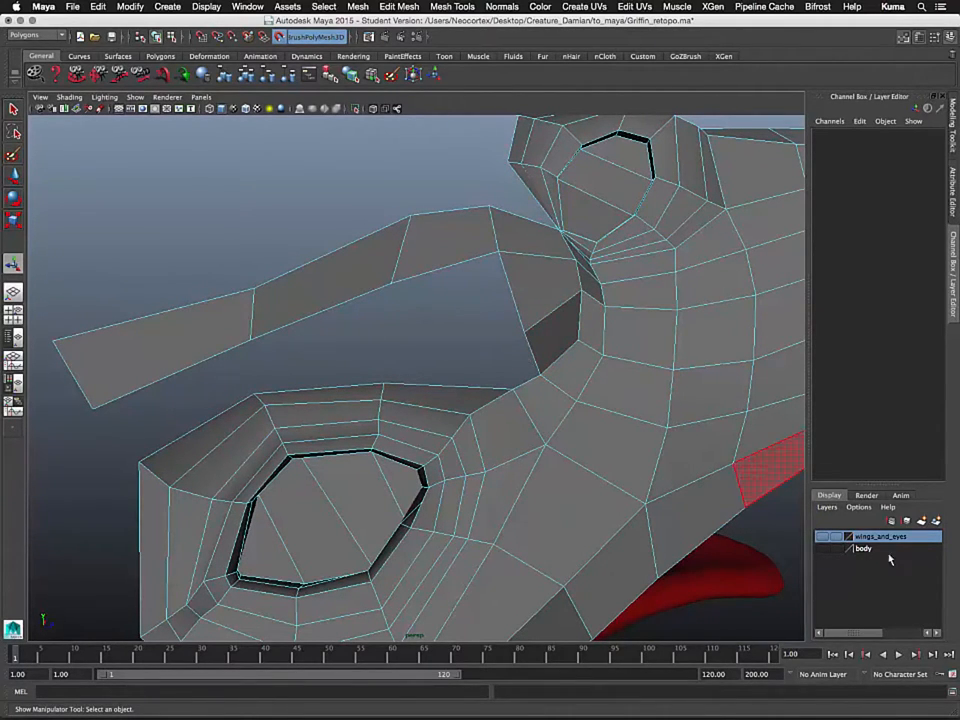
{"action": "left_click", "coordinate": [822, 550]}
{"action": "middle_click_drag", "start_coordinate": [506, 339], "coordinate": [532, 402], "text": "alt"}
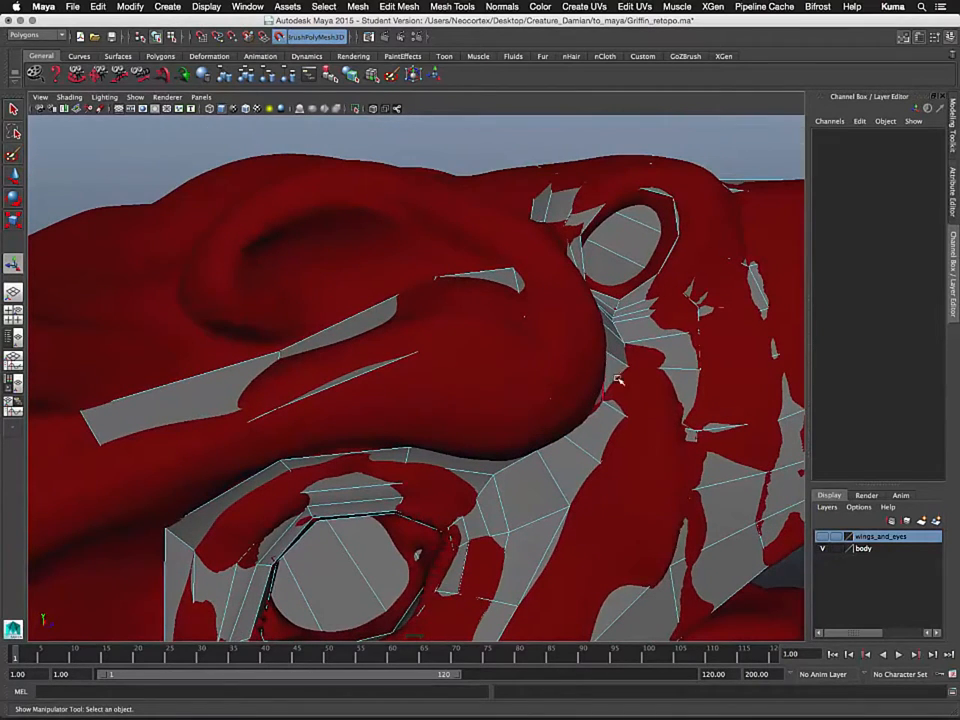
{"action": "right_click_drag", "start_coordinate": [625, 357], "coordinate": [643, 321]}
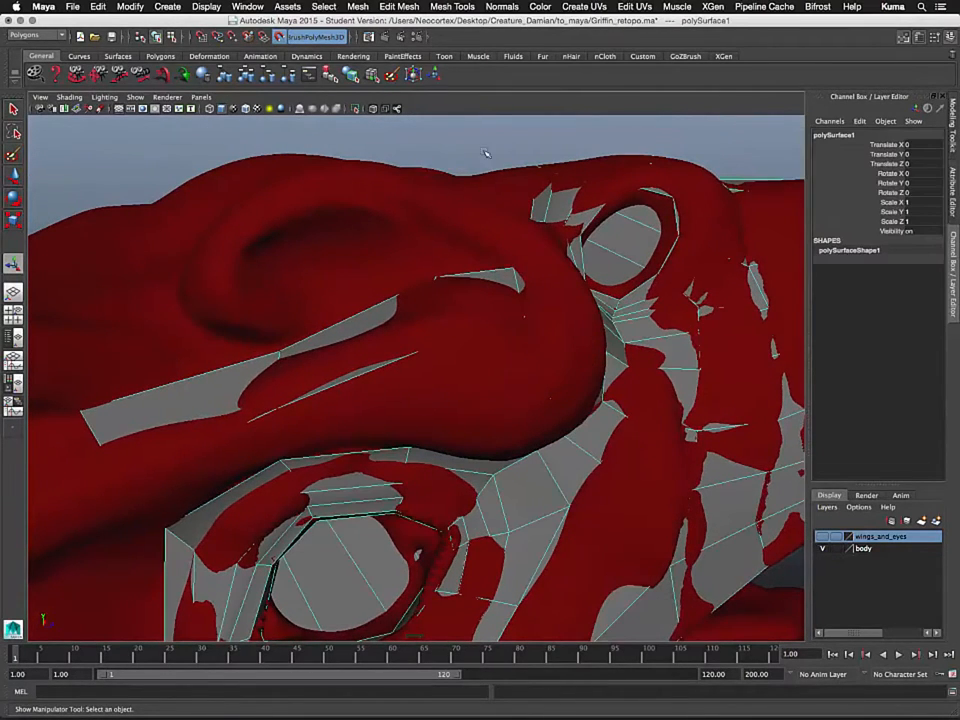
{"action": "left_click", "coordinate": [446, 9]}
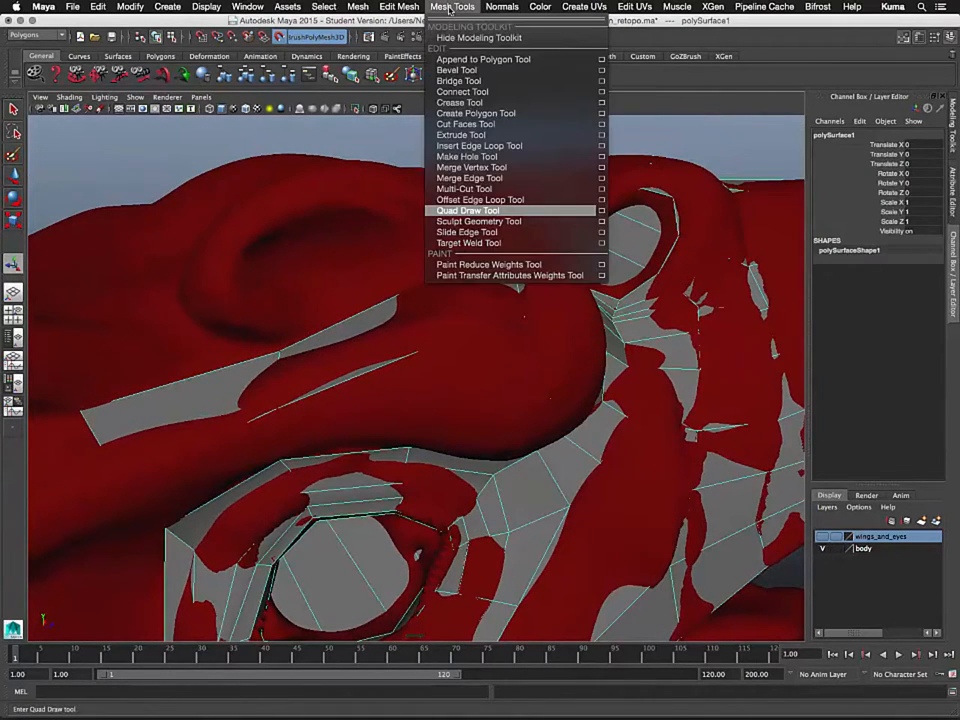
{"action": "left_click", "coordinate": [602, 212]}
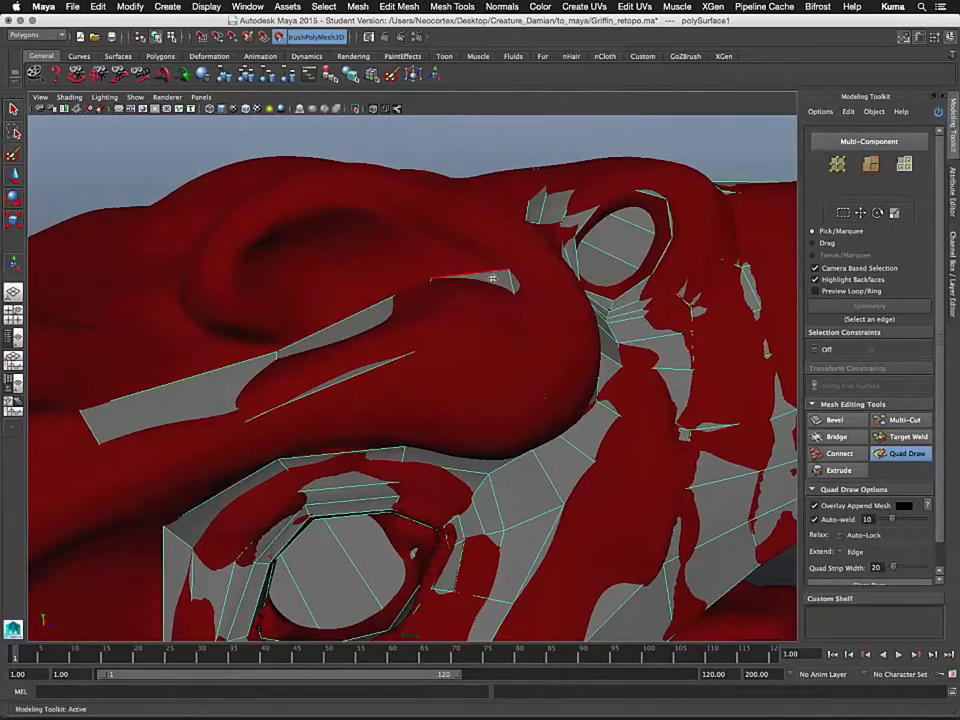
- Place vertices along the brow bulge and fill the gap between eye ring and brow strip with two rows of quads
{"action": "mouse_move", "coordinate": [502, 424]}
{"action": "middle_mouse_down", "text": "alt"}
{"action": "mouse_move", "coordinate": [470, 467]}
{"action": "mouse_move", "coordinate": [470, 337]}
{"action": "middle_mouse_up", "text": "alt"}
{"action": "left_click_drag", "start_coordinate": [470, 337], "coordinate": [489, 328], "text": "alt"}
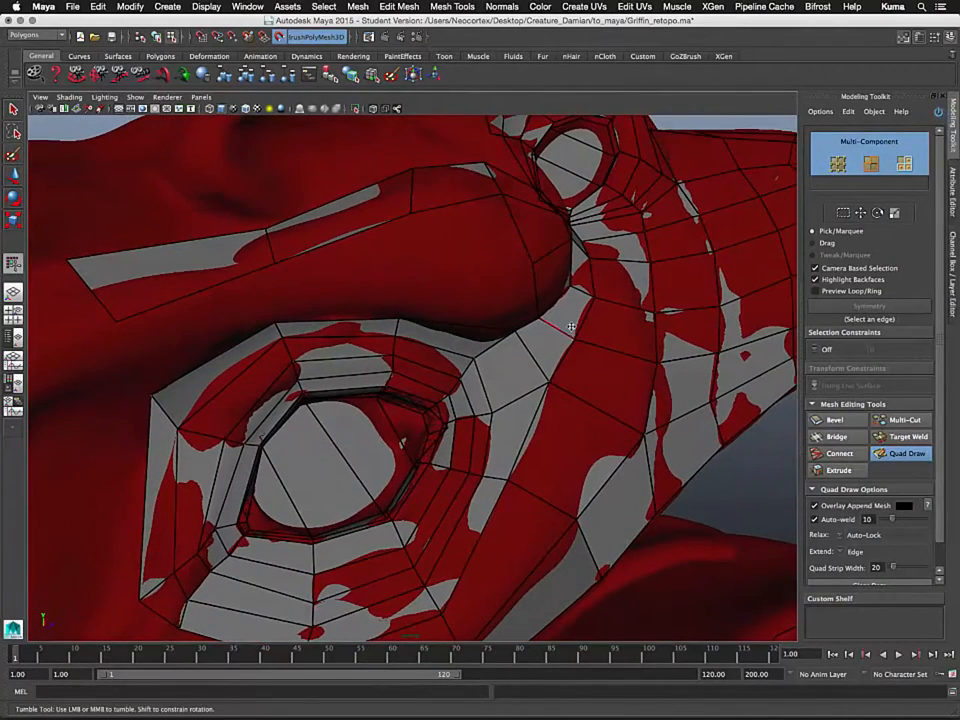
{"action": "left_click_drag", "start_coordinate": [407, 284], "coordinate": [396, 272], "text": "alt"}
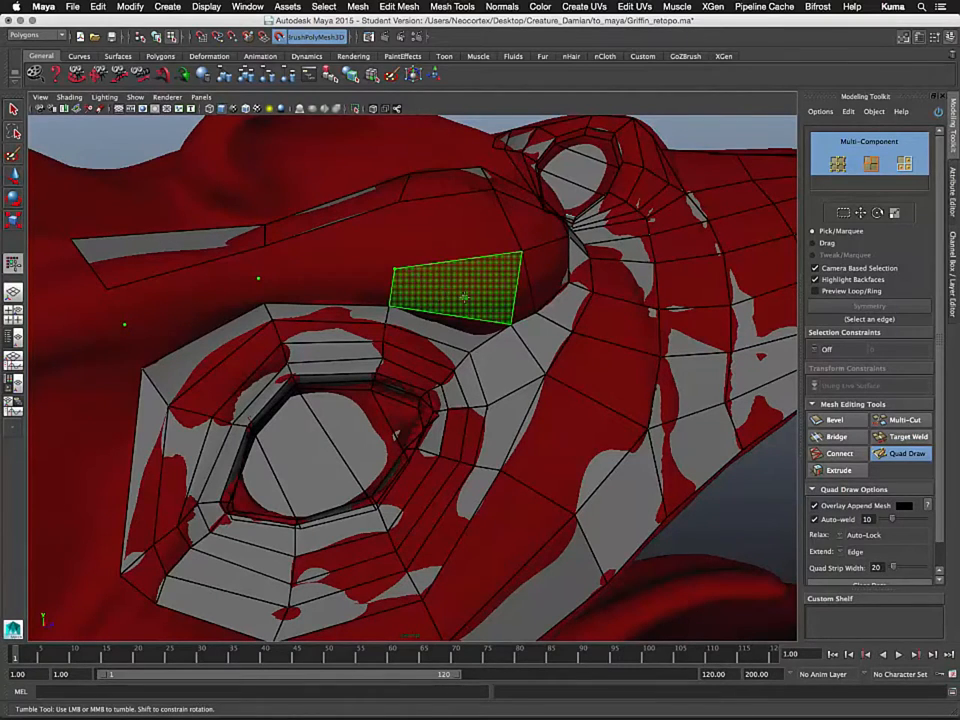
{"action": "left_click", "coordinate": [522, 305], "text": "shift"}
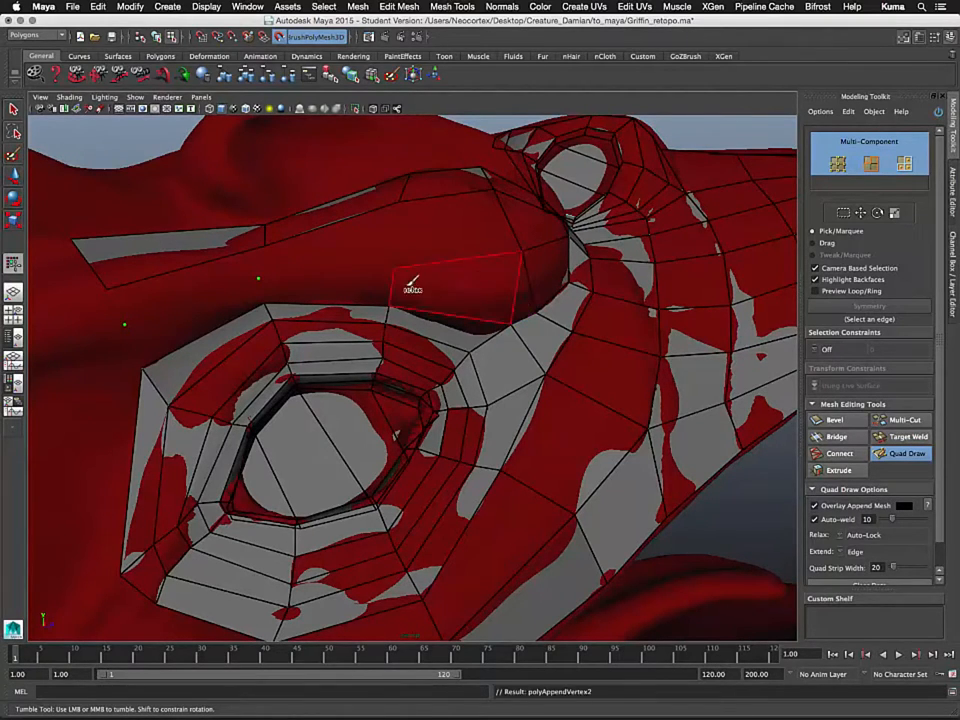
{"action": "key", "text": "ctrl+z"}
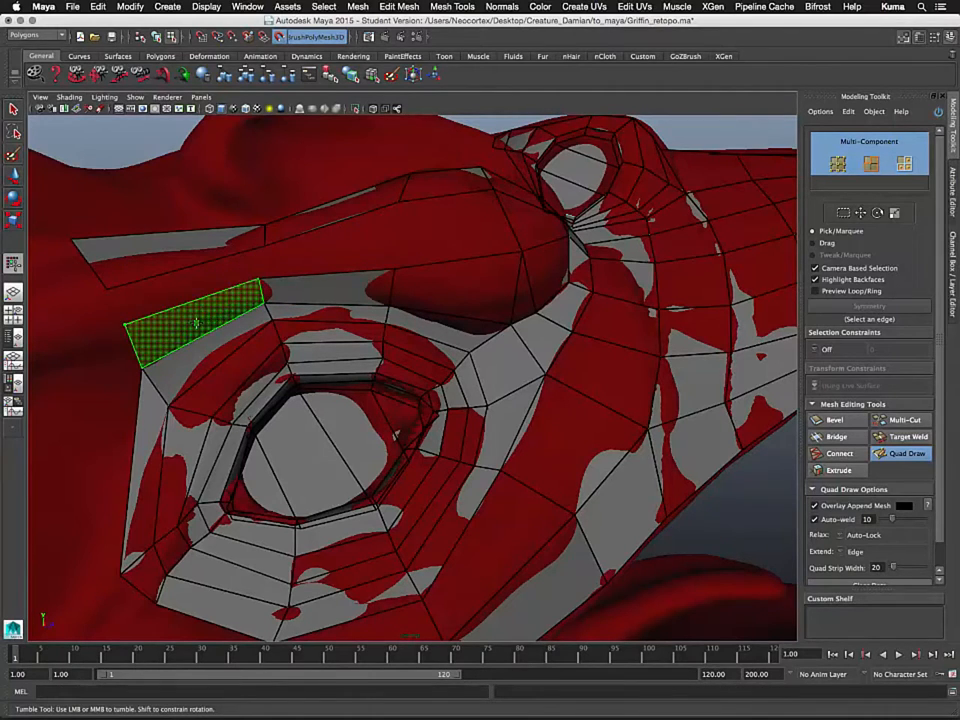
{"action": "left_click", "coordinate": [162, 332], "text": "shift"}
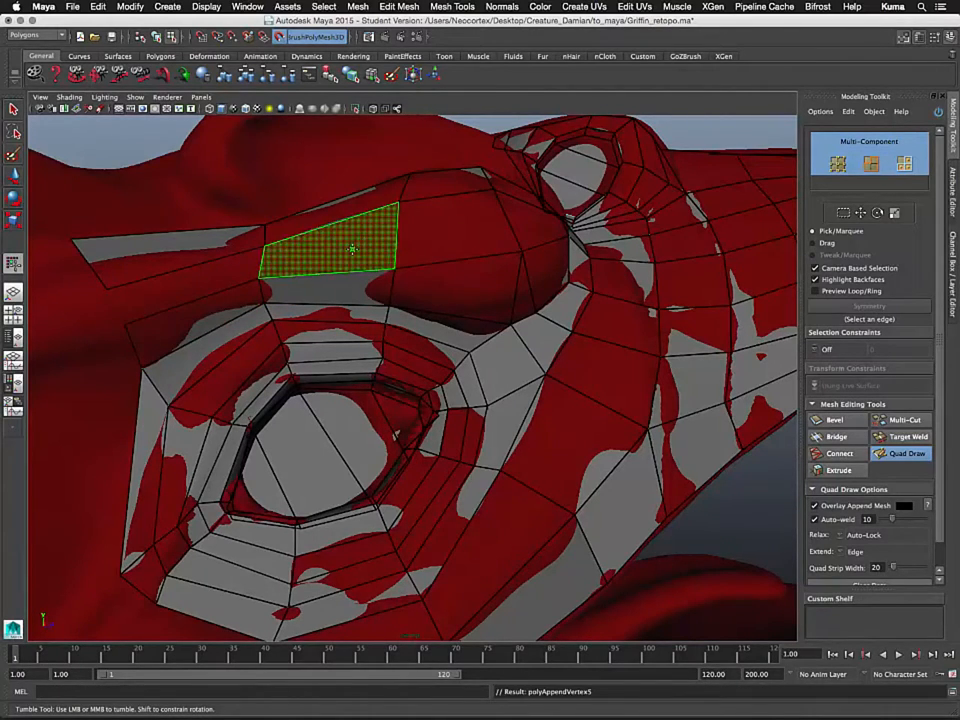
- Examine the filled brow quads and the edge flow between the eye, nostril and beak from several angles
{"action": "mouse_move", "coordinate": [621, 343]}
{"action": "middle_mouse_down", "text": "alt"}
{"action": "mouse_move", "coordinate": [500, 336]}
{"action": "mouse_move", "coordinate": [456, 354]}
{"action": "middle_mouse_up", "text": "alt"}
{"action": "left_click_drag", "start_coordinate": [469, 358], "coordinate": [617, 349], "text": "alt"}
{"action": "right_click_drag", "start_coordinate": [617, 349], "coordinate": [577, 304], "text": "alt"}
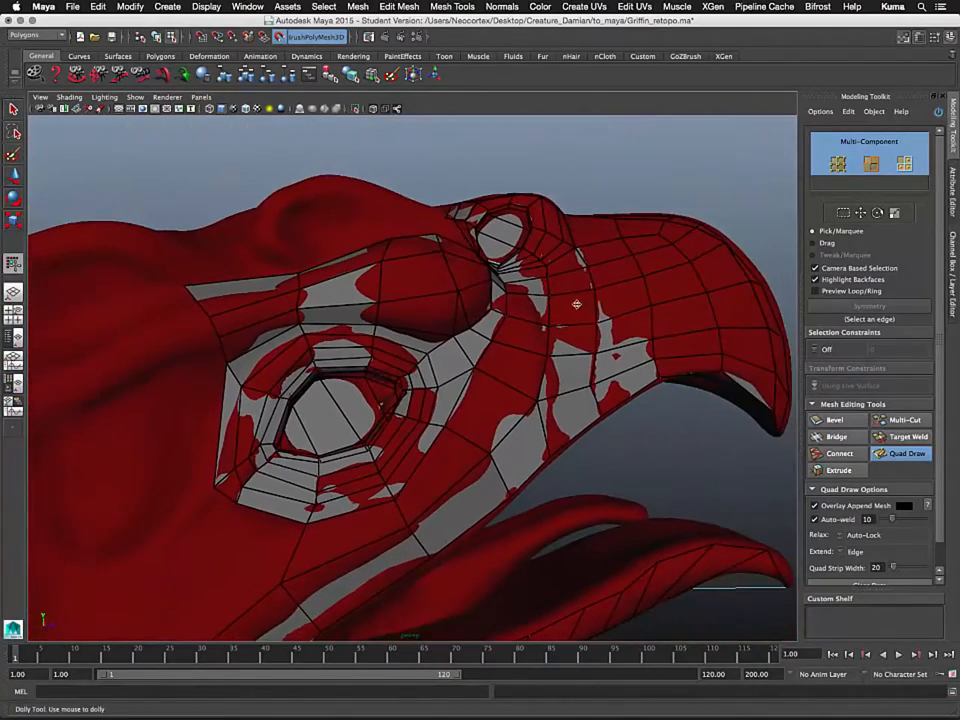
{"action": "middle_click_drag", "start_coordinate": [576, 304], "coordinate": [573, 375], "text": "alt"}
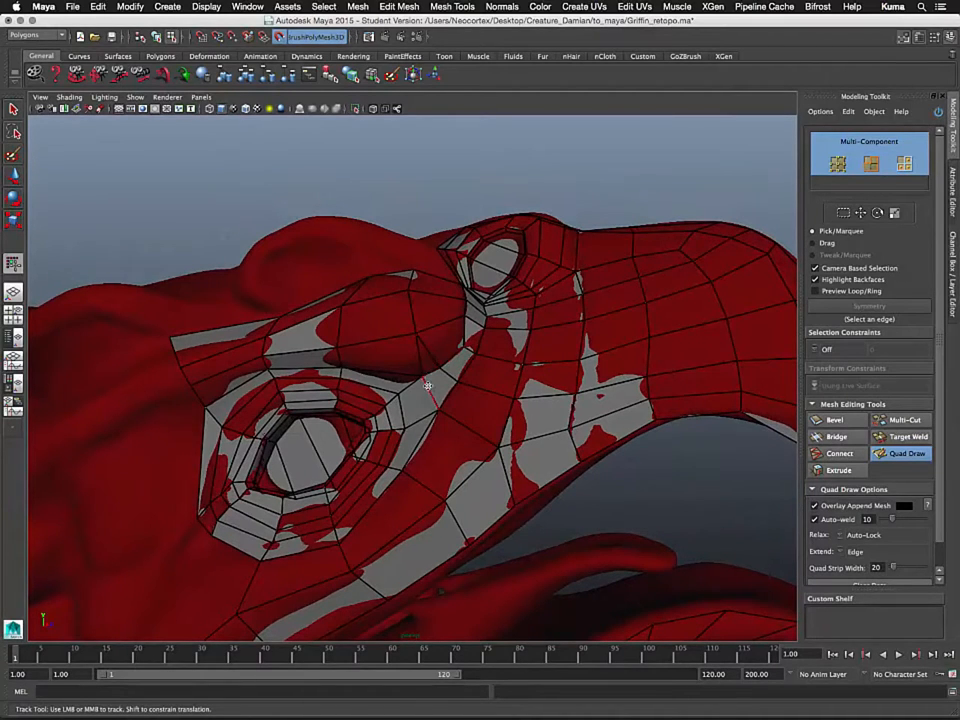
{"action": "scroll", "coordinate": [428, 385], "scroll_direction": "up", "scroll_amount": 6}
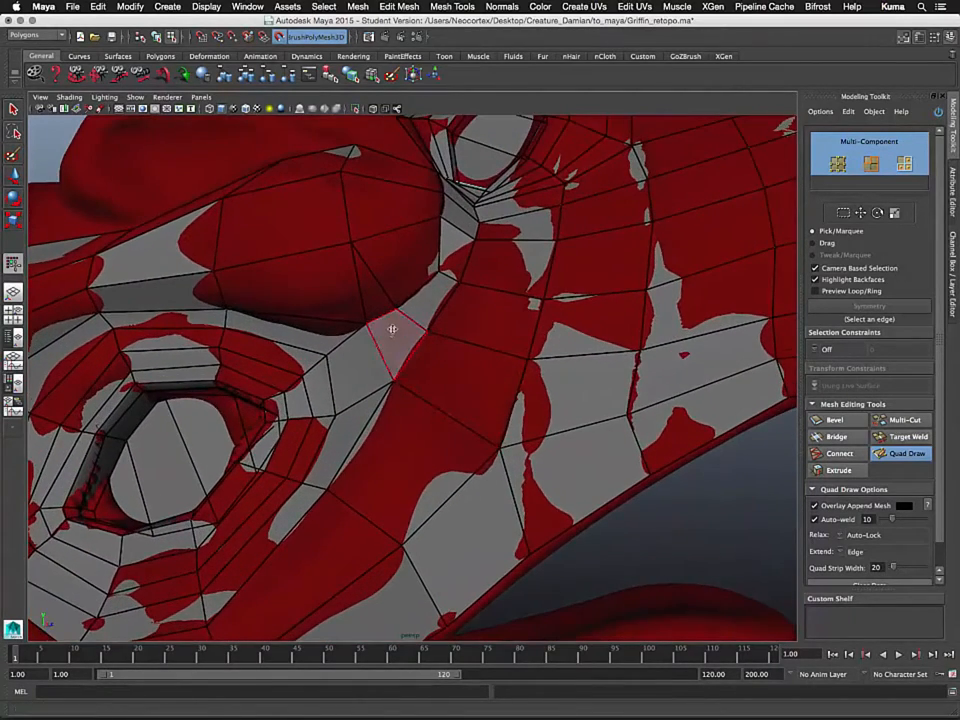
{"action": "left_click_drag", "start_coordinate": [392, 329], "coordinate": [416, 338], "text": "alt"}
{"action": "middle_click_drag", "start_coordinate": [418, 357], "coordinate": [418, 366], "text": "alt"}
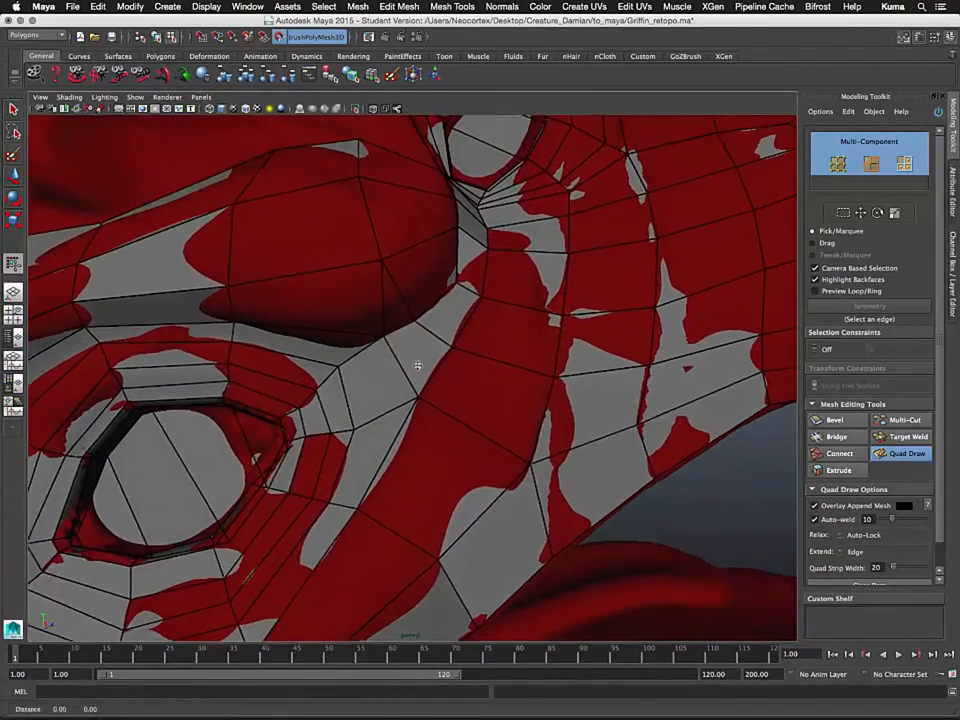
{"action": "scroll", "coordinate": [418, 366], "scroll_direction": "up", "scroll_amount": 5}
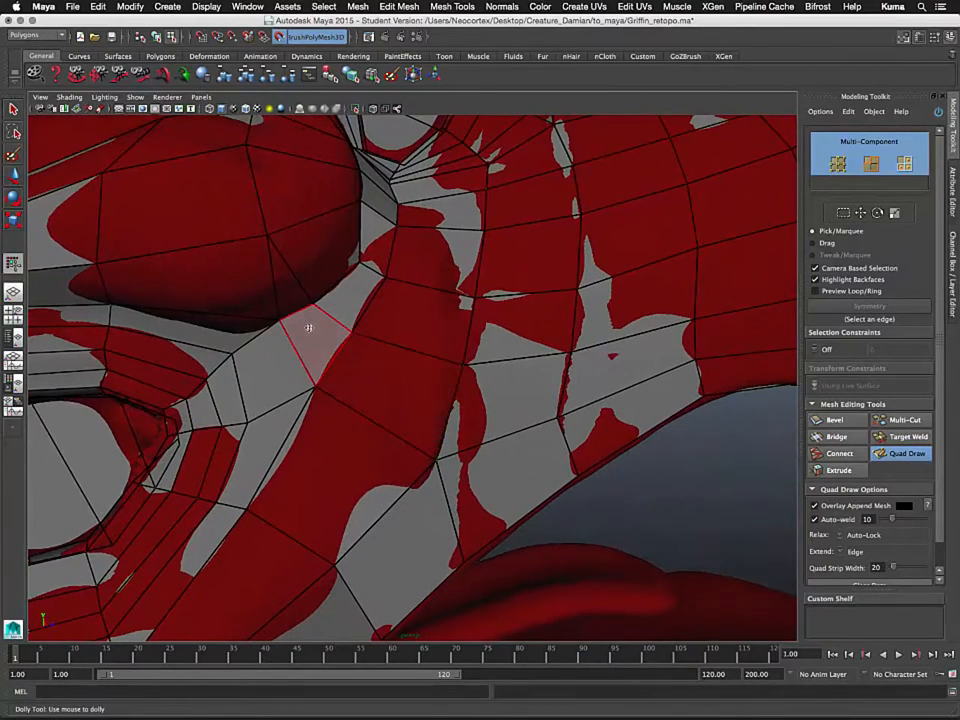
{"action": "left_click_drag", "start_coordinate": [450, 402], "coordinate": [396, 378], "text": "alt"}
{"action": "scroll", "coordinate": [430, 395], "scroll_direction": "down", "scroll_amount": 5}
{"action": "left_click_drag", "start_coordinate": [586, 365], "coordinate": [529, 379], "text": "alt"}
{"action": "middle_click_drag", "start_coordinate": [529, 379], "coordinate": [376, 426], "text": "alt"}
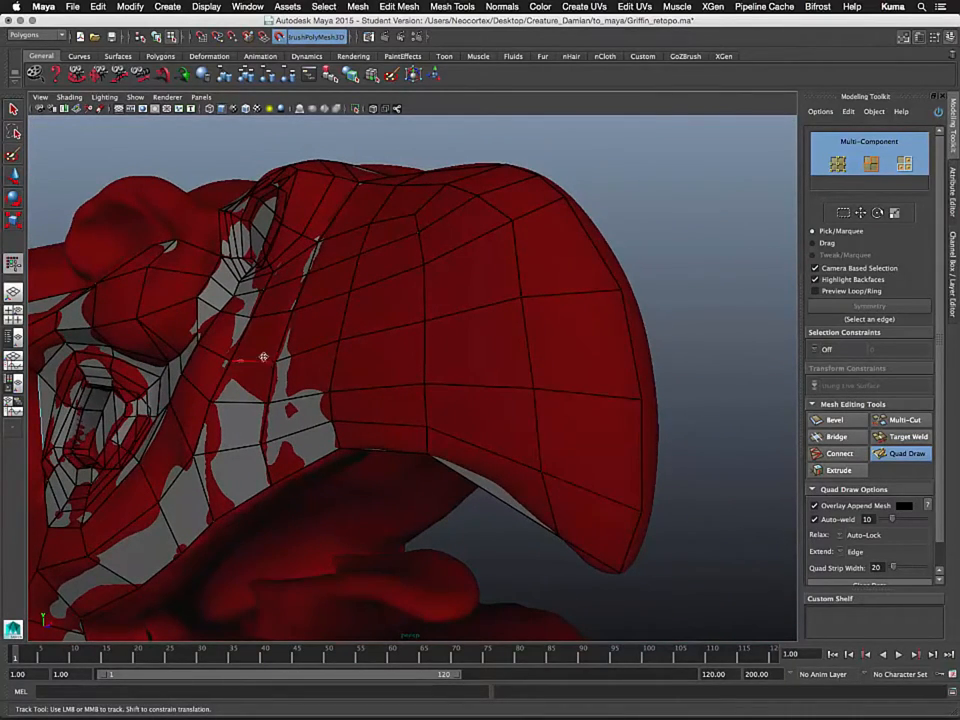
{"action": "left_click_drag", "start_coordinate": [263, 357], "coordinate": [304, 360], "text": "alt"}
{"action": "middle_click_drag", "start_coordinate": [304, 360], "coordinate": [437, 354], "text": "alt"}
{"action": "mouse_move", "coordinate": [437, 354]}
{"action": "left_mouse_down", "text": "alt"}
{"action": "mouse_move", "coordinate": [466, 354]}
{"action": "mouse_move", "coordinate": [495, 271]}
{"action": "left_mouse_up", "text": "alt"}
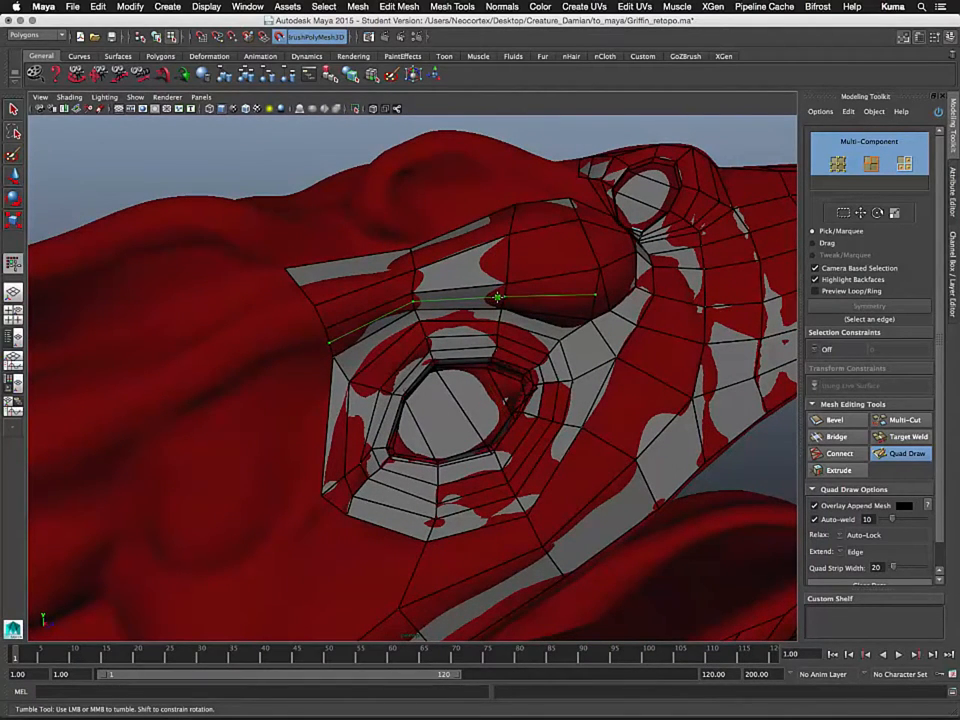
- Insert an edge loop between the eye and nostril, running from the brow bulge across the cheek to the beak
{"action": "middle_click_drag", "start_coordinate": [176, 481], "coordinate": [272, 407], "text": "alt"}
{"action": "right_click_drag", "start_coordinate": [272, 407], "coordinate": [210, 552], "text": "alt"}
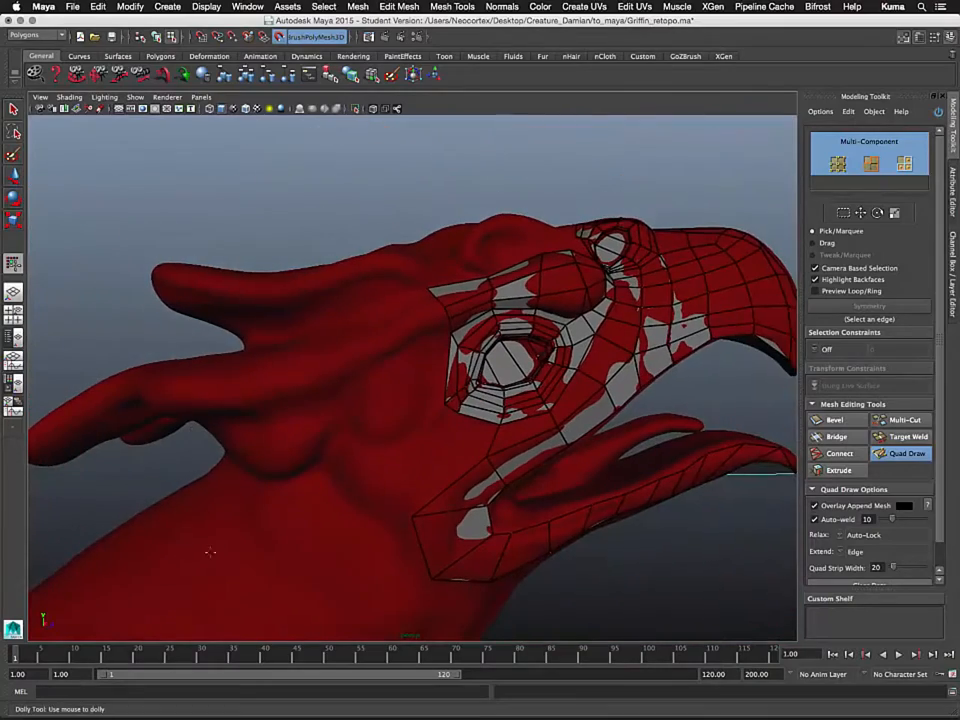
{"action": "middle_click_drag", "start_coordinate": [545, 337], "coordinate": [308, 360], "text": "alt"}
{"action": "right_click_drag", "start_coordinate": [308, 360], "coordinate": [392, 490], "text": "alt"}
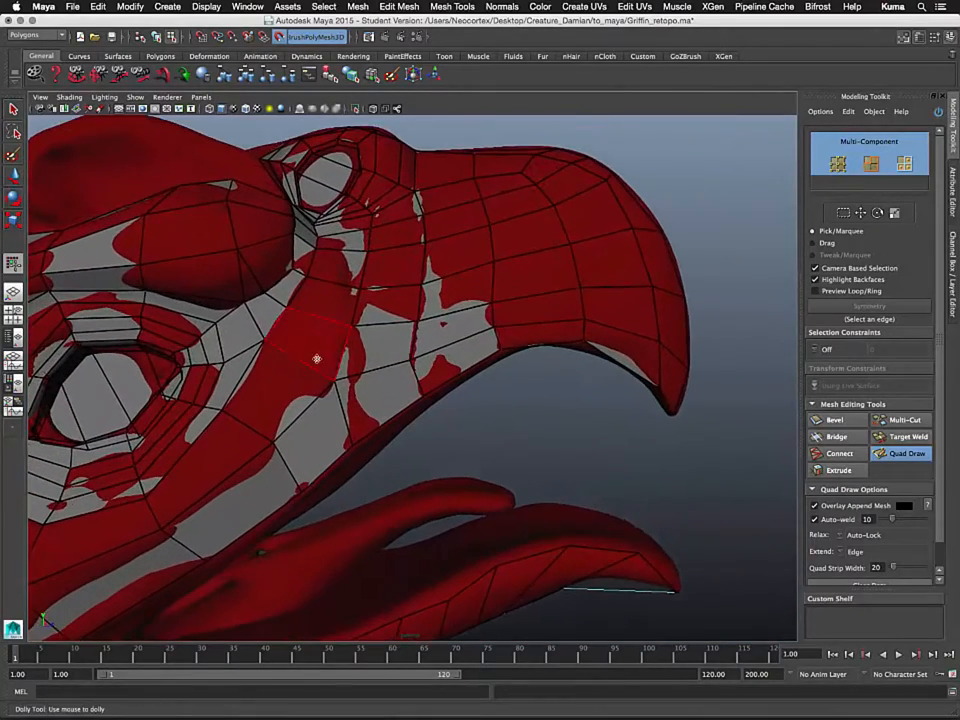
{"action": "left_click", "coordinate": [279, 324], "text": "ctrl"}
{"action": "middle_click_drag", "start_coordinate": [287, 350], "coordinate": [356, 378], "text": "alt"}
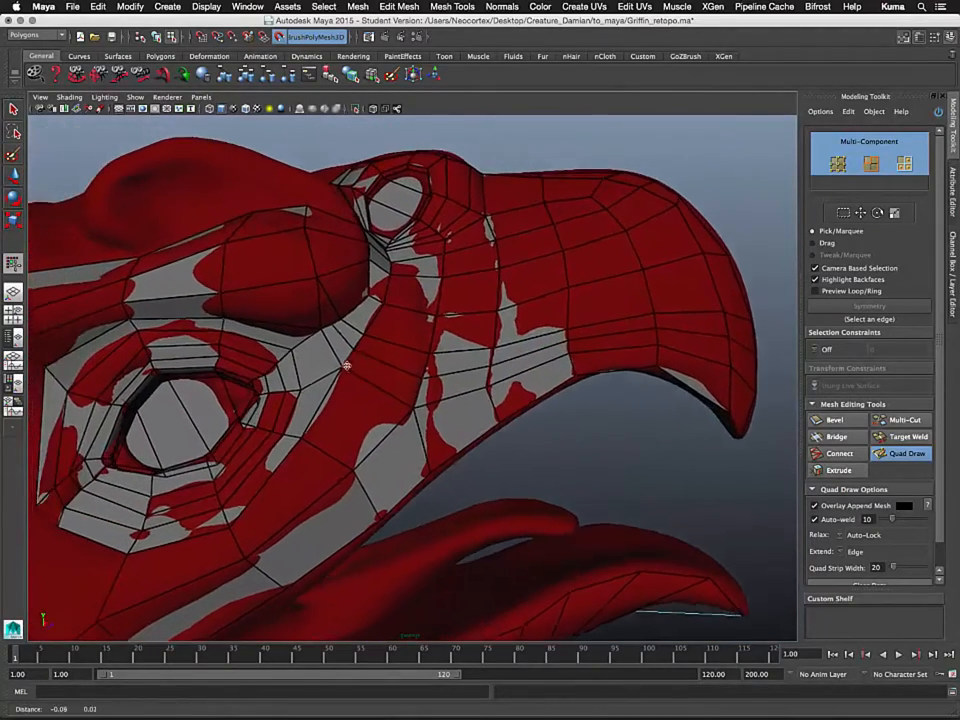
- Reposition the vertices beneath the brow bulge to even out the edge spacing around the inserted loop
{"action": "right_click_drag", "start_coordinate": [356, 378], "coordinate": [422, 490], "text": "alt"}
{"action": "middle_click_drag", "start_coordinate": [231, 292], "coordinate": [400, 550], "text": "alt"}
{"action": "left_click_drag", "start_coordinate": [336, 438], "coordinate": [328, 405], "text": "alt"}
{"action": "mouse_move", "coordinate": [405, 518]}
{"action": "middle_mouse_down", "text": "alt"}
{"action": "mouse_move", "coordinate": [355, 440]}
{"action": "mouse_move", "coordinate": [366, 409]}
{"action": "middle_mouse_up", "text": "alt"}
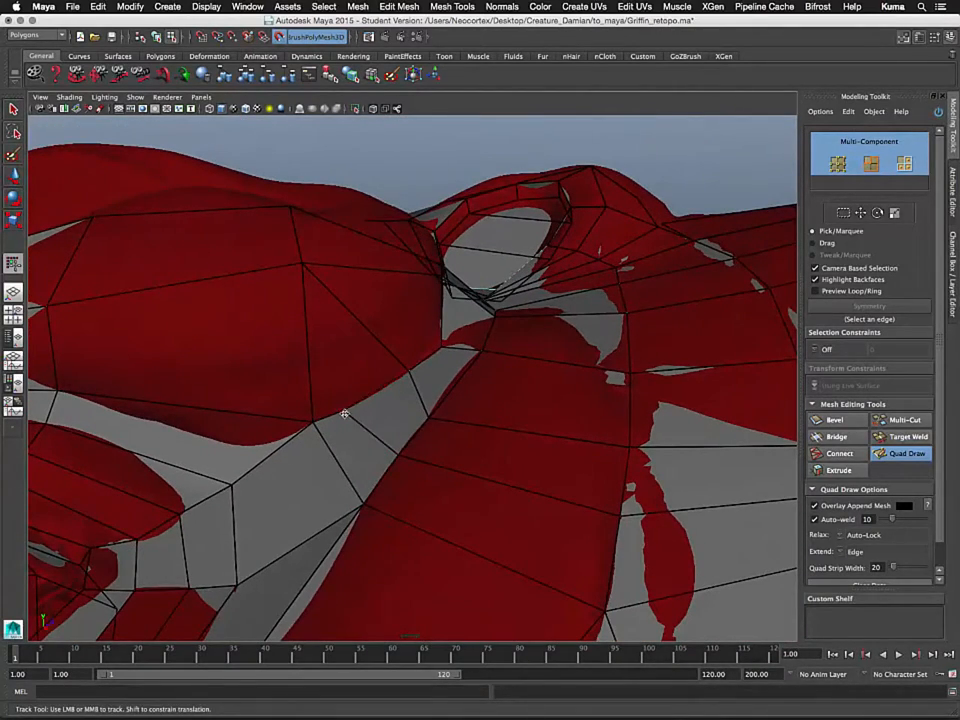
{"action": "left_click_drag", "start_coordinate": [313, 425], "coordinate": [263, 429]}
{"action": "middle_click_drag", "start_coordinate": [297, 469], "coordinate": [306, 400], "text": "alt"}
{"action": "mouse_move", "coordinate": [306, 399]}
{"action": "left_mouse_down", "text": "alt"}
{"action": "mouse_move", "coordinate": [328, 418]}
{"action": "mouse_move", "coordinate": [457, 362]}
{"action": "mouse_move", "coordinate": [430, 369]}
{"action": "left_mouse_up", "text": "alt"}
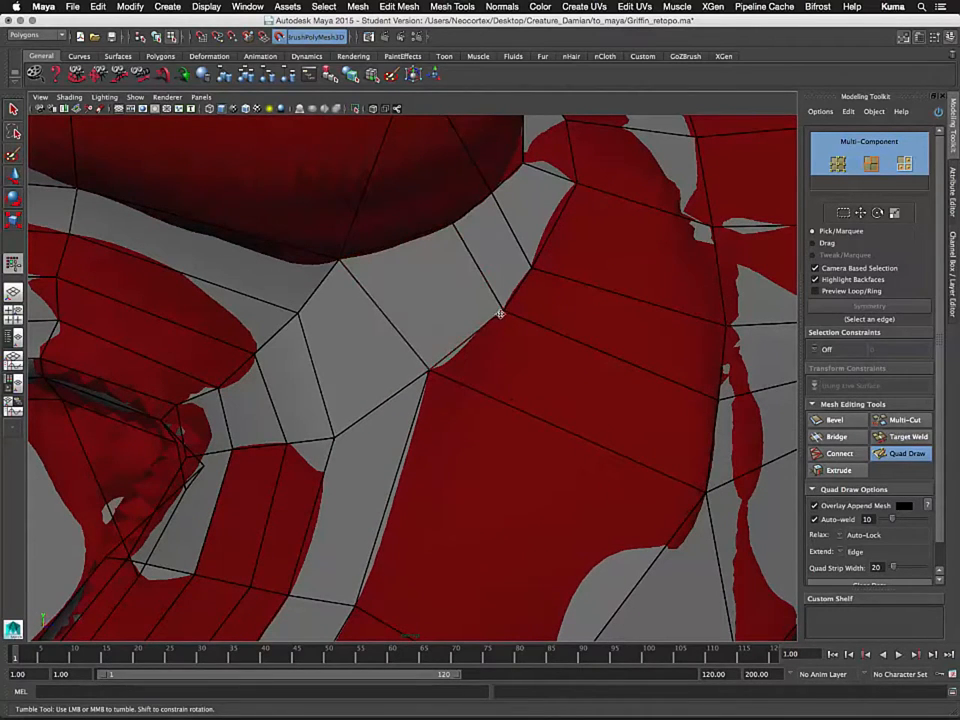
{"action": "left_click_drag", "start_coordinate": [500, 314], "coordinate": [472, 325]}
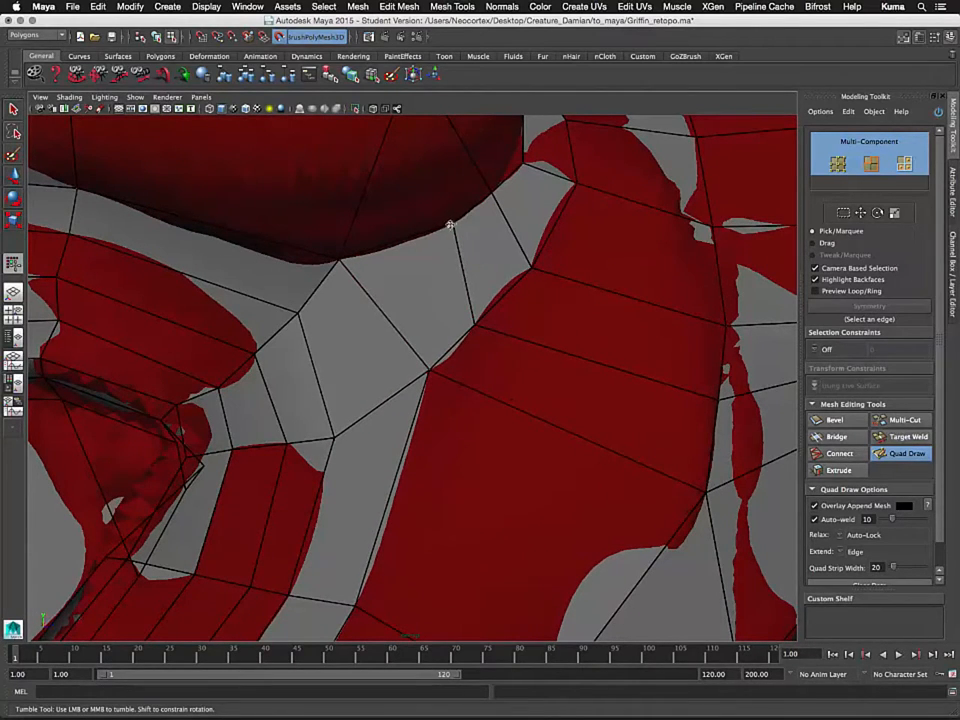
{"action": "left_click_drag", "start_coordinate": [450, 225], "coordinate": [425, 243]}
- Check the brow quads from the side and front and shift a vertex on the front of the brow bulge upward
{"action": "right_click_drag", "start_coordinate": [446, 262], "coordinate": [371, 249], "text": "alt"}
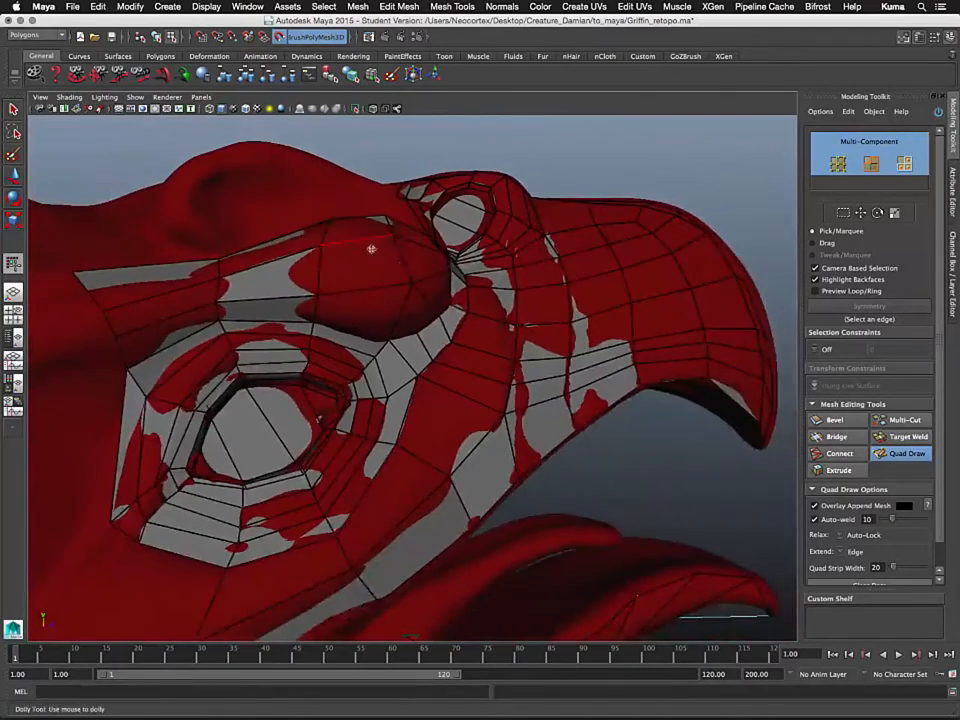
{"action": "left_click_drag", "start_coordinate": [371, 249], "coordinate": [422, 302], "text": "alt"}
{"action": "right_click_drag", "start_coordinate": [422, 302], "coordinate": [454, 311], "text": "alt"}
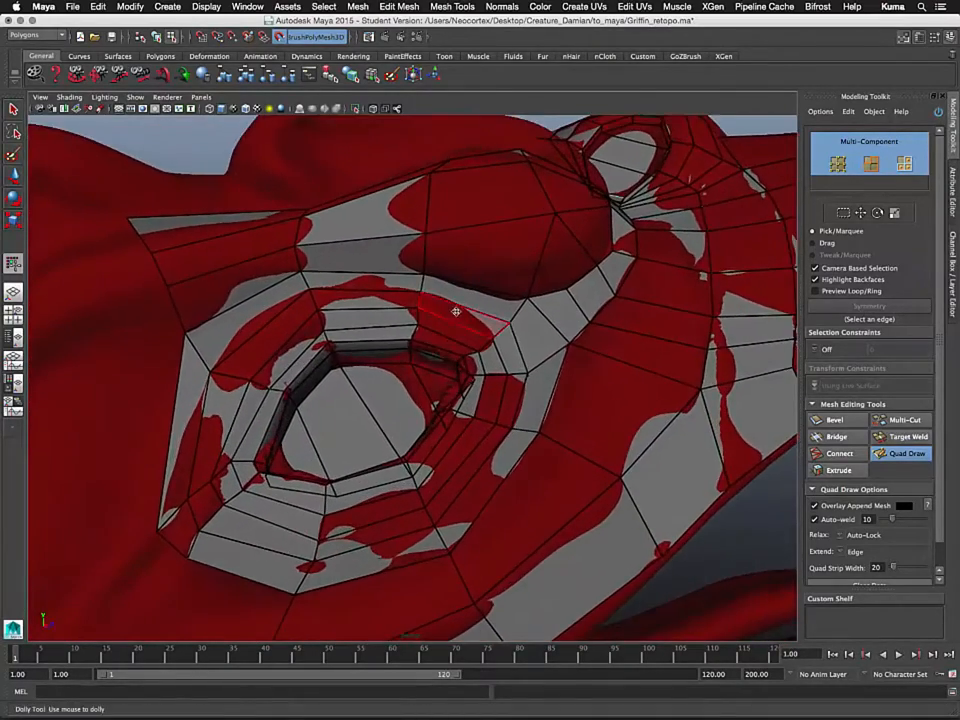
{"action": "middle_click_drag", "start_coordinate": [454, 311], "coordinate": [444, 422], "text": "alt"}
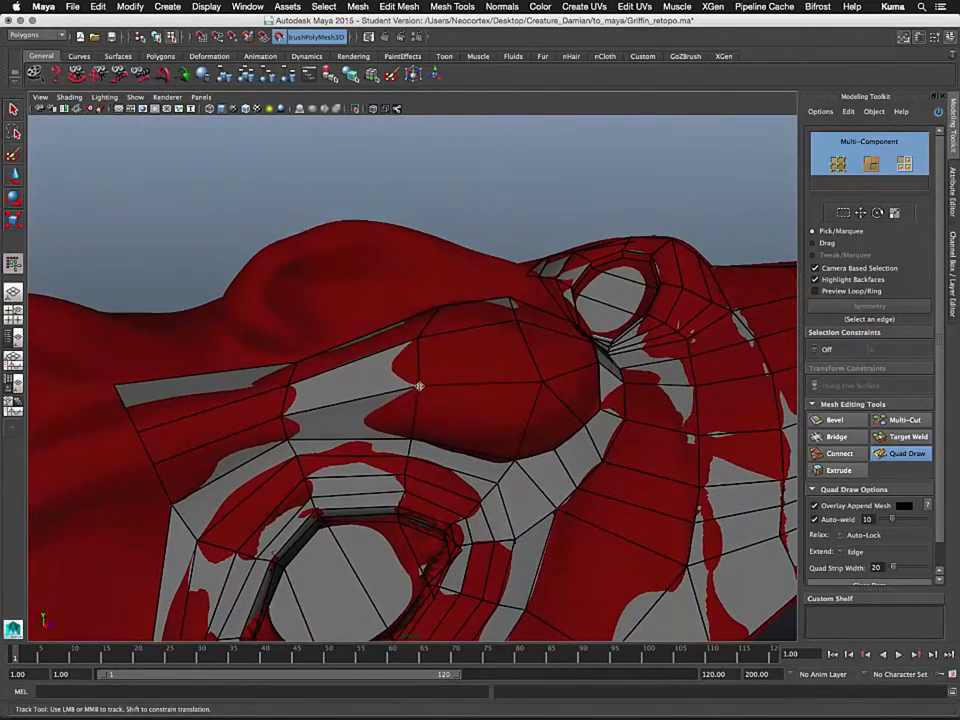
{"action": "left_click_drag", "start_coordinate": [418, 390], "coordinate": [381, 405], "text": "alt"}
{"action": "left_click_drag", "start_coordinate": [501, 418], "coordinate": [426, 416], "text": "alt"}
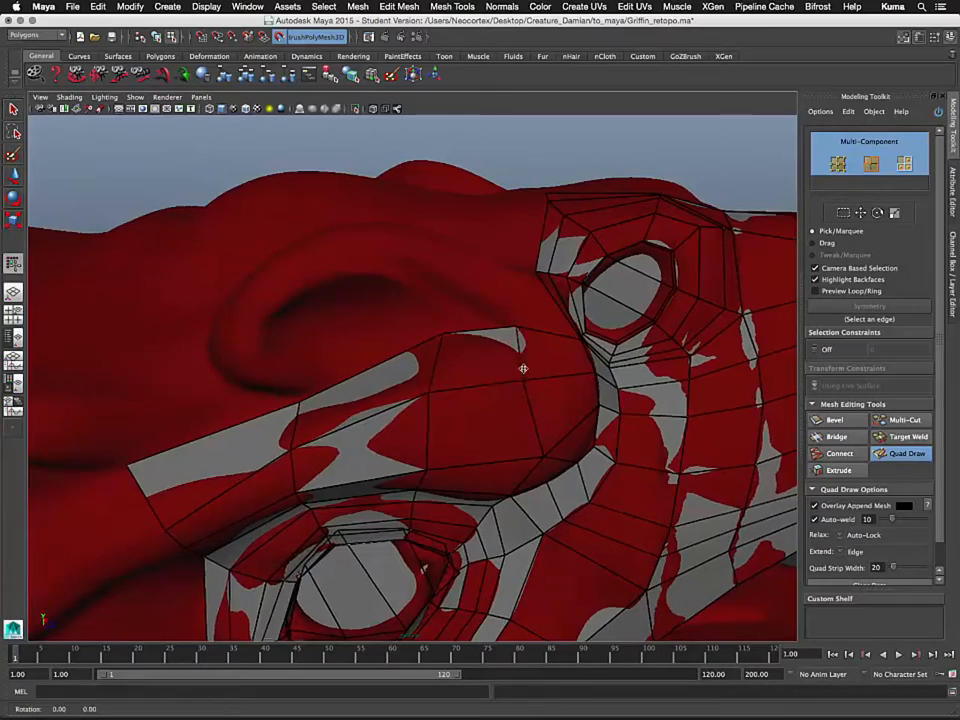
{"action": "left_click_drag", "start_coordinate": [523, 369], "coordinate": [463, 383], "text": "alt"}
{"action": "left_click_drag", "start_coordinate": [446, 428], "coordinate": [452, 413]}
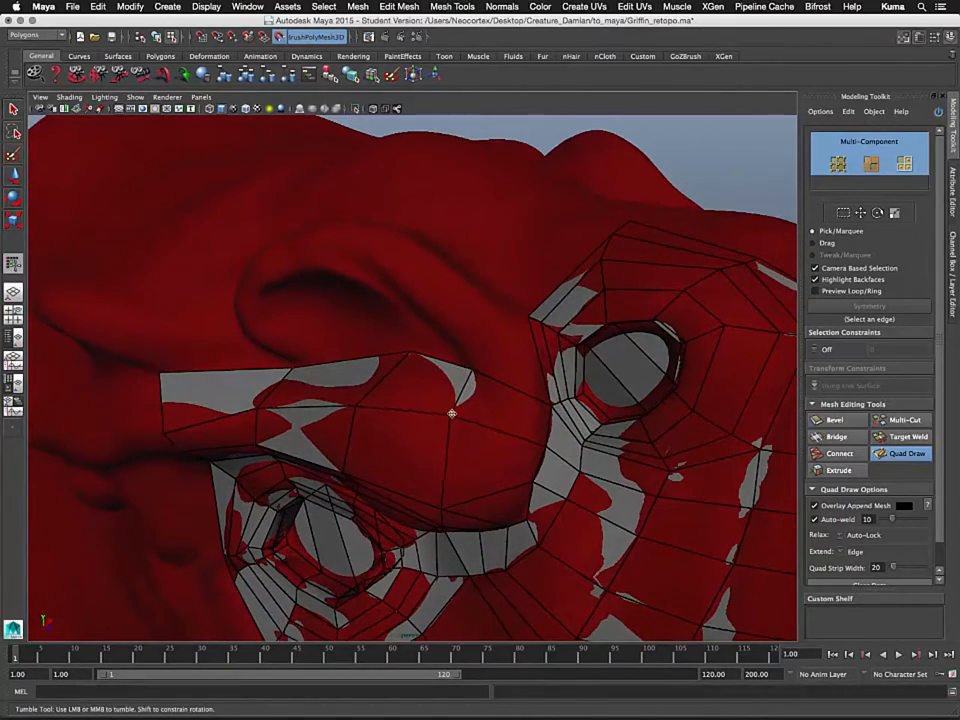
- Nudge two vertices on the rear side of the eye ring outward to even out the spacing of its loops
{"action": "mouse_move", "coordinate": [422, 451]}
{"action": "left_mouse_down", "text": "alt"}
{"action": "mouse_move", "coordinate": [461, 444]}
{"action": "mouse_move", "coordinate": [424, 439]}
{"action": "mouse_move", "coordinate": [514, 433]}
{"action": "mouse_move", "coordinate": [482, 427]}
{"action": "left_mouse_up", "text": "alt"}
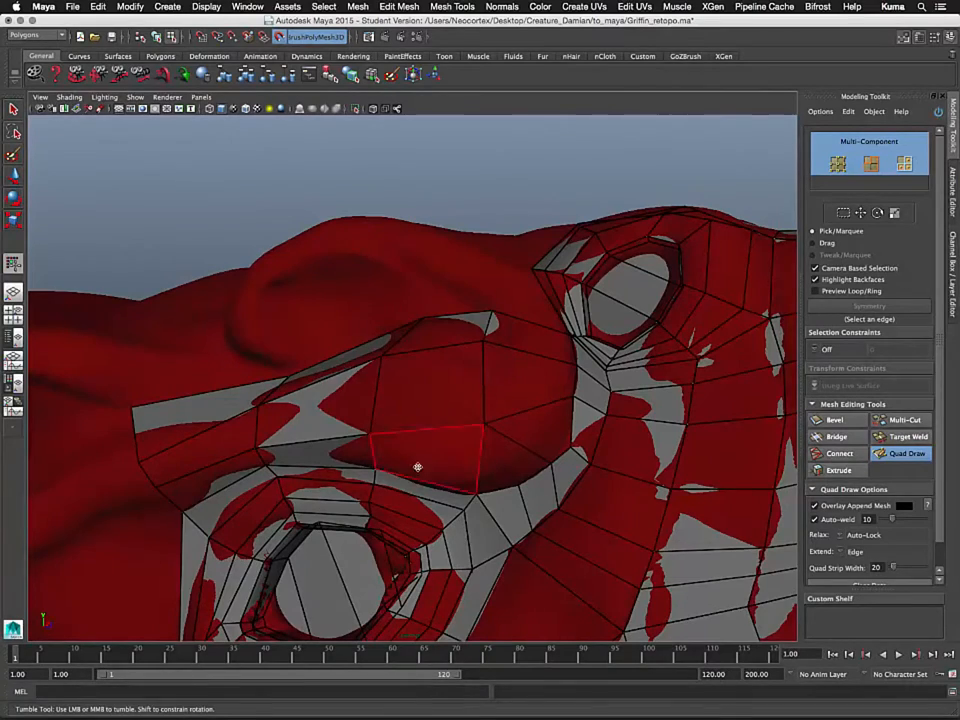
{"action": "left_click_drag", "start_coordinate": [418, 467], "coordinate": [380, 433], "text": "alt"}
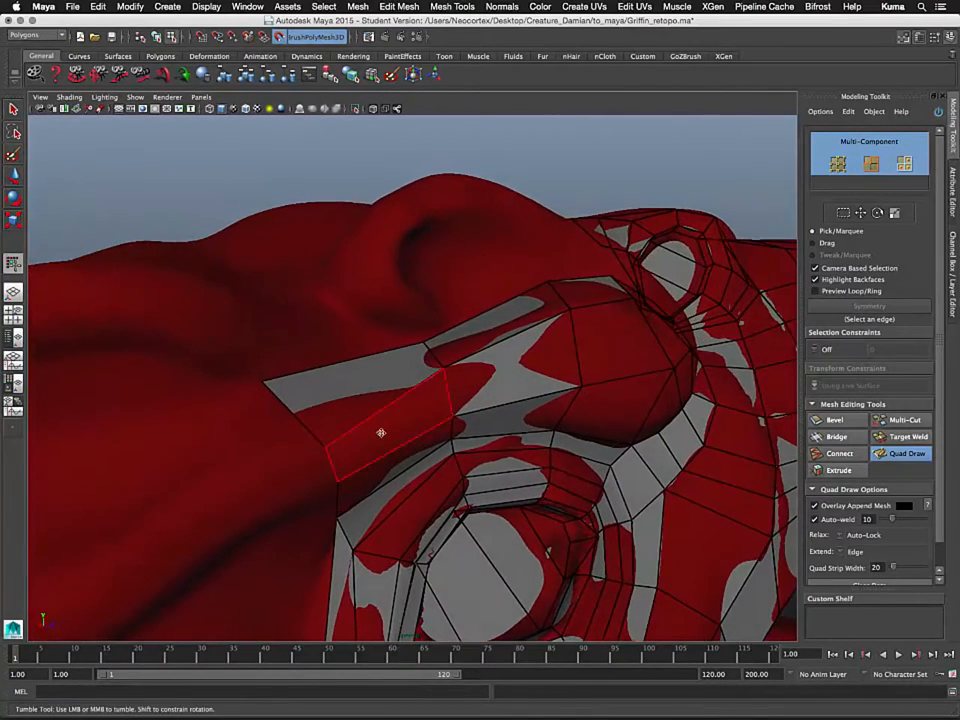
{"action": "left_click_drag", "start_coordinate": [318, 428], "coordinate": [275, 433], "text": "alt"}
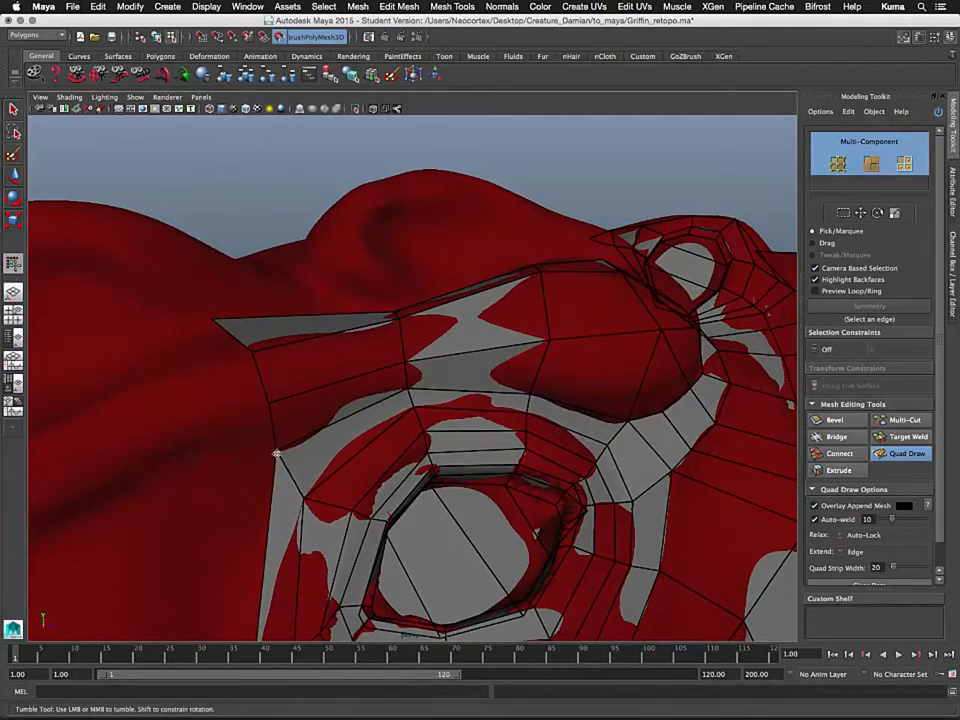
{"action": "middle_click_drag", "start_coordinate": [287, 457], "coordinate": [385, 441], "text": "alt"}
{"action": "left_click_drag", "start_coordinate": [385, 441], "coordinate": [354, 493], "text": "alt"}
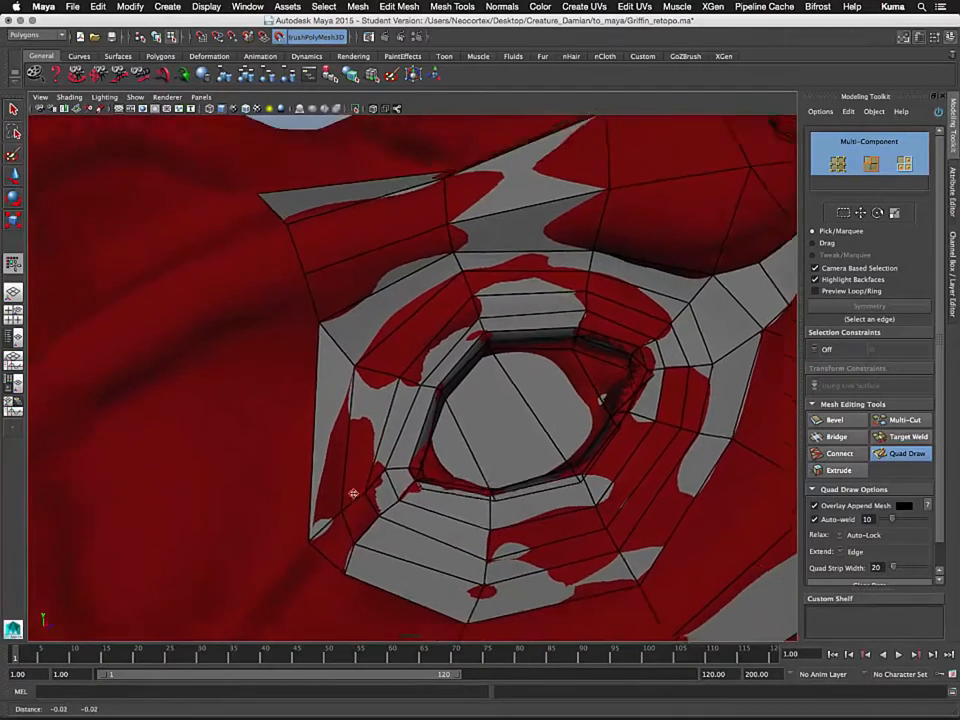
{"action": "middle_click_drag", "start_coordinate": [354, 493], "coordinate": [365, 360], "text": "alt"}
{"action": "left_click_drag", "start_coordinate": [366, 338], "coordinate": [359, 330]}
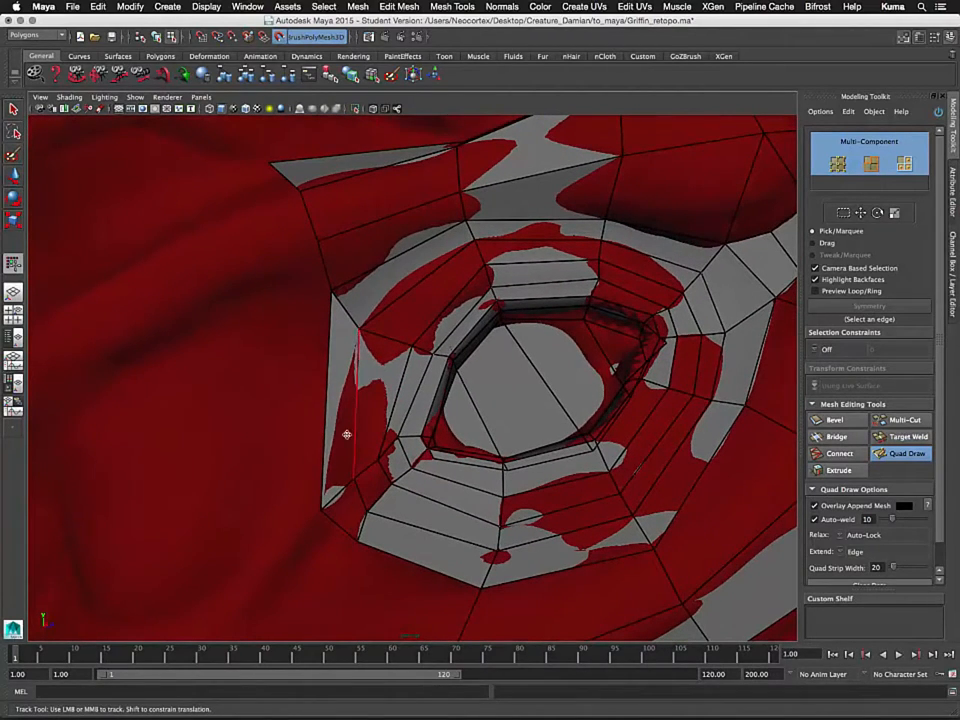
{"action": "left_click_drag", "start_coordinate": [353, 479], "coordinate": [348, 482]}
- Shift the vertex on the upper edge of the brow bulge slightly downward to refine the border of the brow strip
{"action": "middle_click_drag", "start_coordinate": [415, 402], "coordinate": [386, 488], "text": "alt"}
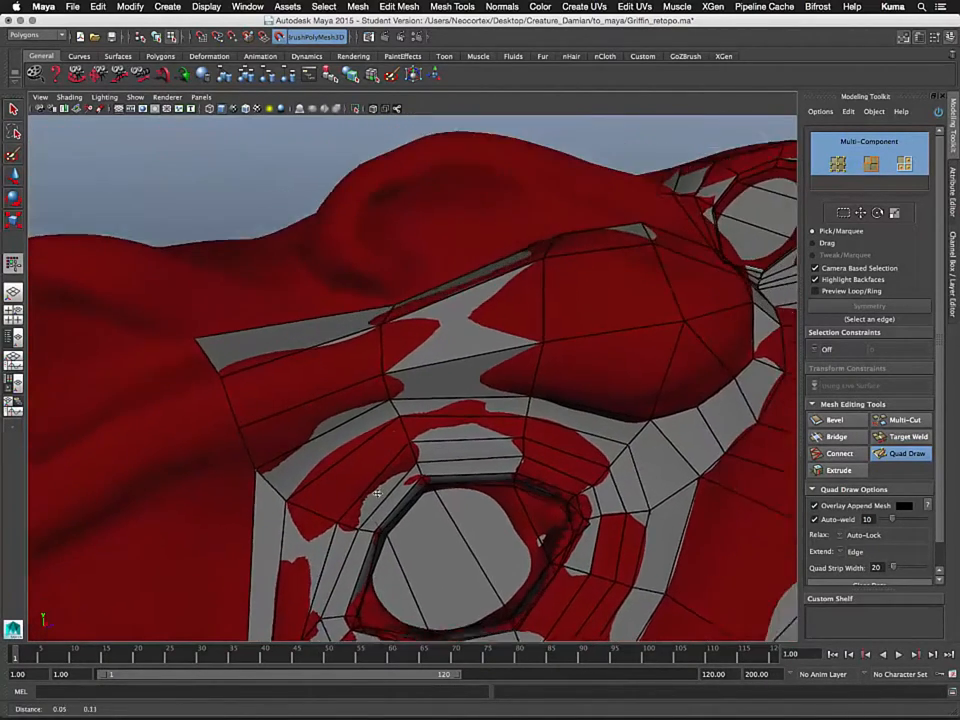
{"action": "right_click_drag", "start_coordinate": [386, 488], "coordinate": [385, 400], "text": "alt"}
{"action": "left_click_drag", "start_coordinate": [474, 399], "coordinate": [446, 441], "text": "alt"}
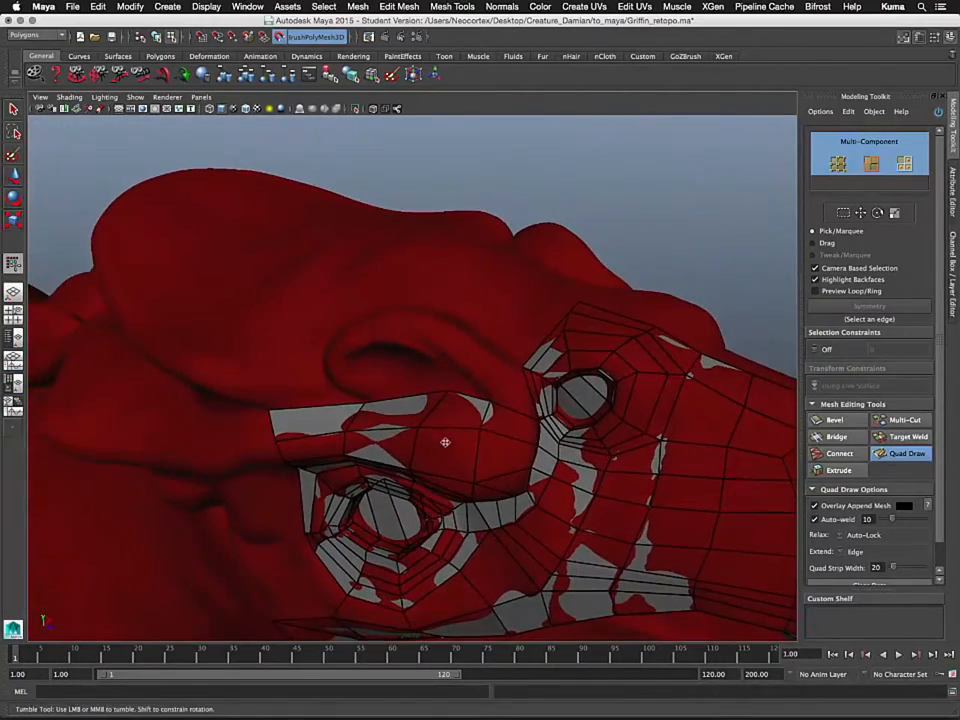
{"action": "middle_click_drag", "start_coordinate": [497, 426], "coordinate": [424, 440], "text": "alt"}
{"action": "right_click_drag", "start_coordinate": [424, 440], "coordinate": [500, 465], "text": "alt"}
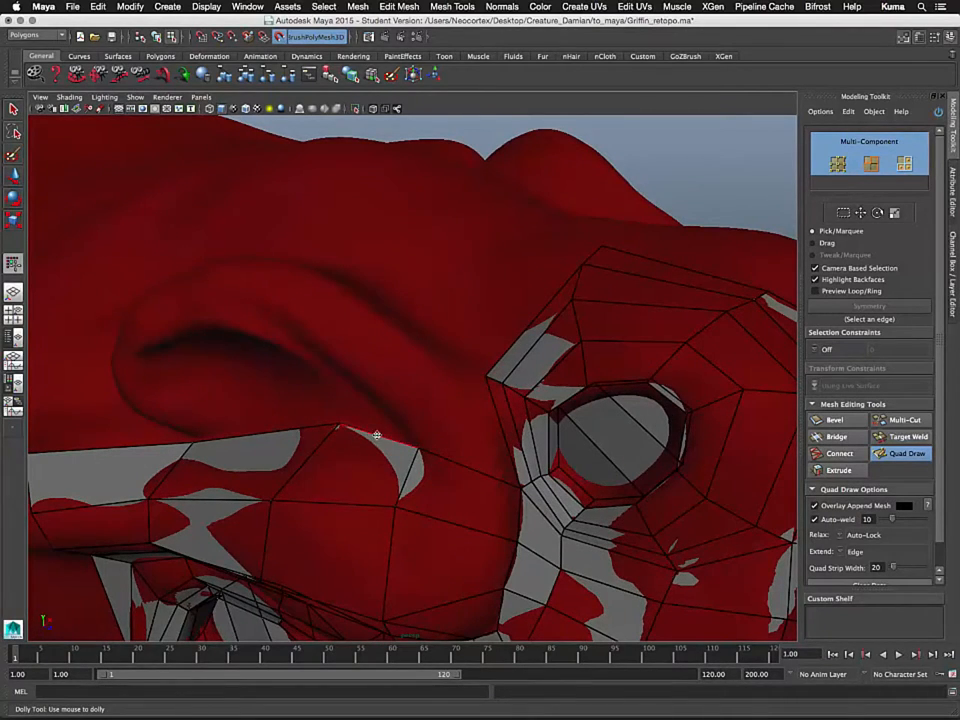
{"action": "mouse_move", "coordinate": [376, 435]}
{"action": "left_mouse_down", "text": "alt"}
{"action": "mouse_move", "coordinate": [410, 423]}
{"action": "mouse_move", "coordinate": [450, 380]}
{"action": "mouse_move", "coordinate": [424, 403]}
{"action": "left_mouse_up", "text": "alt"}
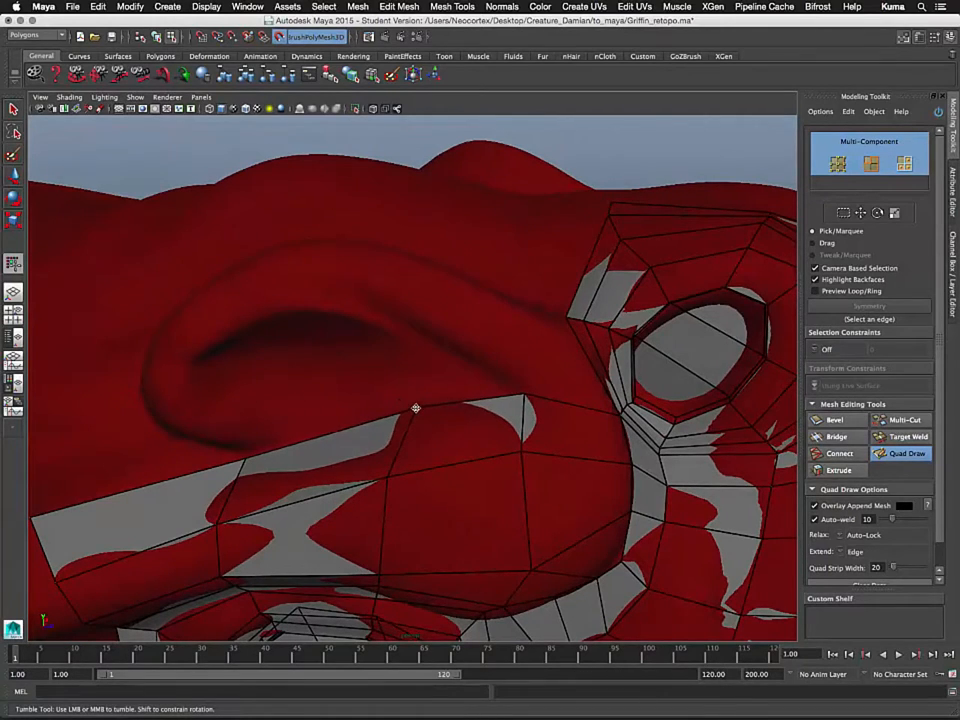
{"action": "left_click_drag", "start_coordinate": [413, 407], "coordinate": [414, 414]}
- Fill a quad joining the brow bulge to the nostril ring and shift its outer and lower corners toward the curved ridge
{"action": "left_click_drag", "start_coordinate": [390, 364], "coordinate": [422, 326], "text": "alt"}
{"action": "right_click_drag", "start_coordinate": [422, 326], "coordinate": [403, 357], "text": "alt"}
{"action": "middle_click_drag", "start_coordinate": [403, 357], "coordinate": [478, 428], "text": "alt"}
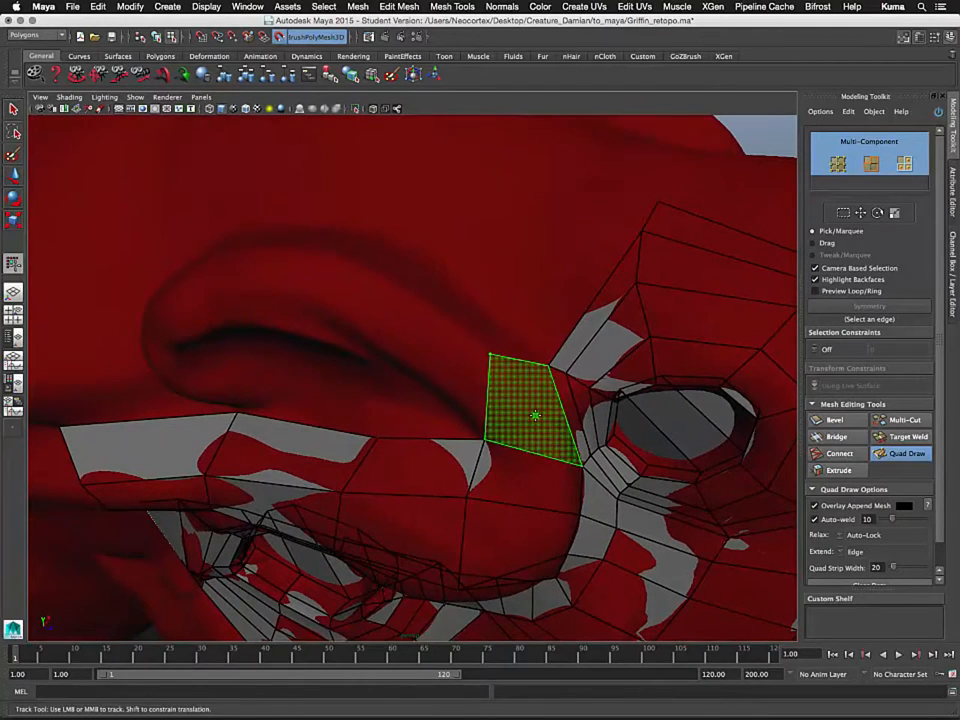
{"action": "left_click", "coordinate": [500, 412], "text": "shift"}
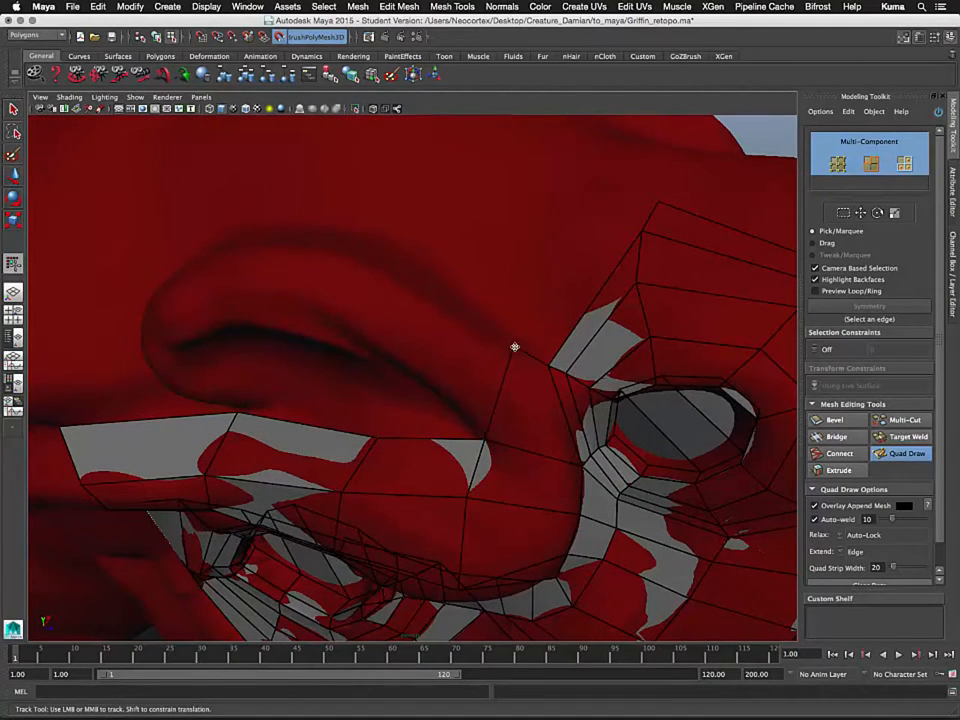
{"action": "left_click_drag", "start_coordinate": [484, 440], "coordinate": [487, 427]}
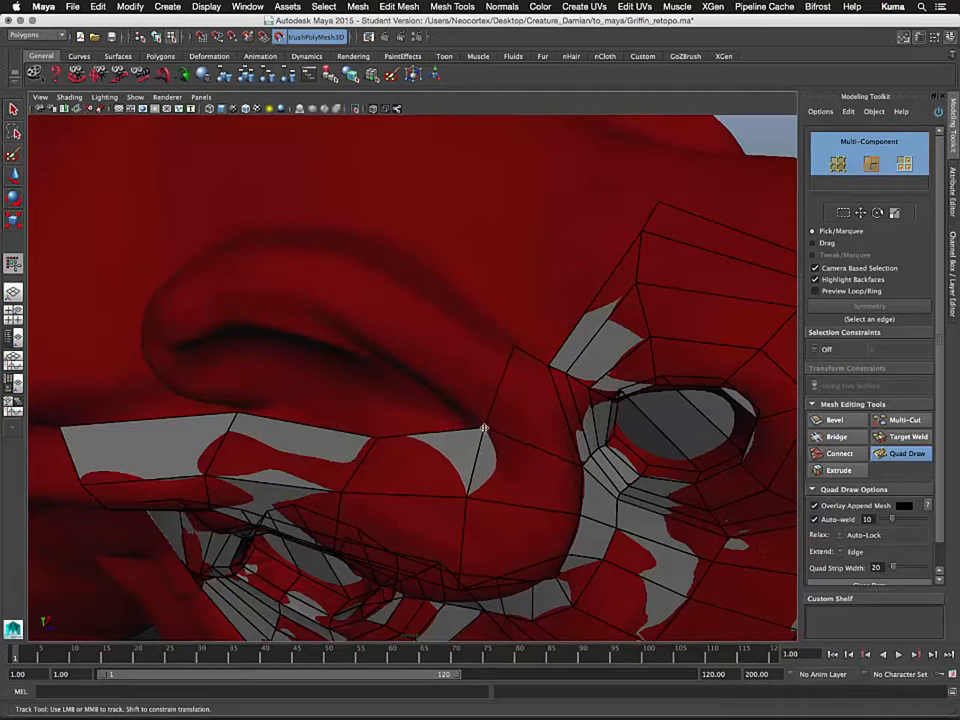
- Place two rows of points along the outer and inner borders of the curved ridge above the brow, around to its rear end
{"action": "left_click_drag", "start_coordinate": [454, 351], "coordinate": [510, 357], "text": "alt"}
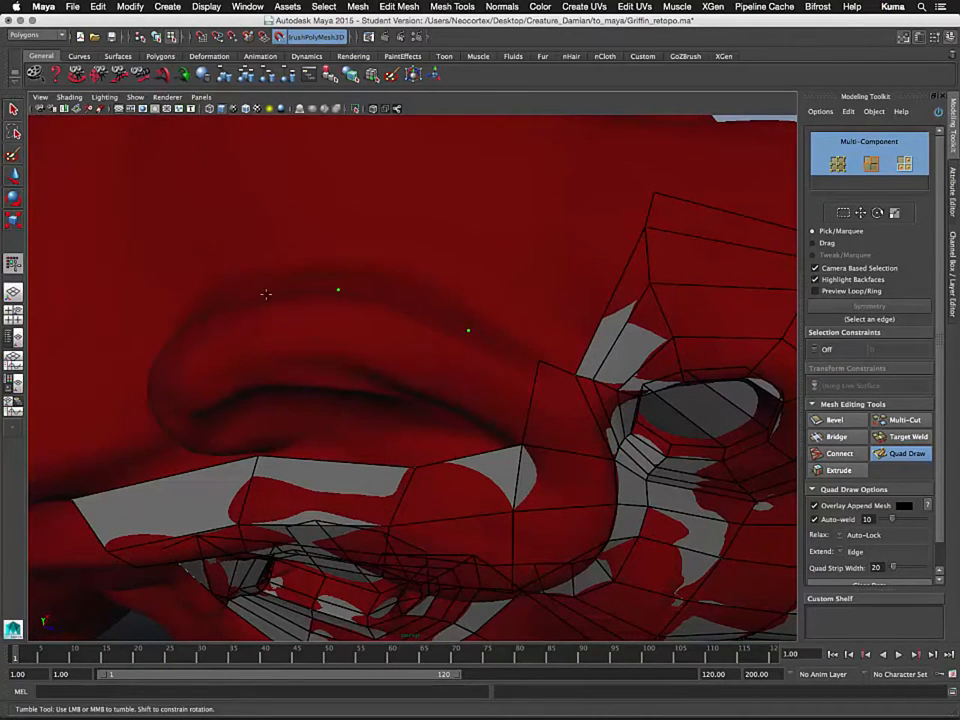
{"action": "left_click_drag", "start_coordinate": [205, 306], "coordinate": [433, 269], "text": "alt"}
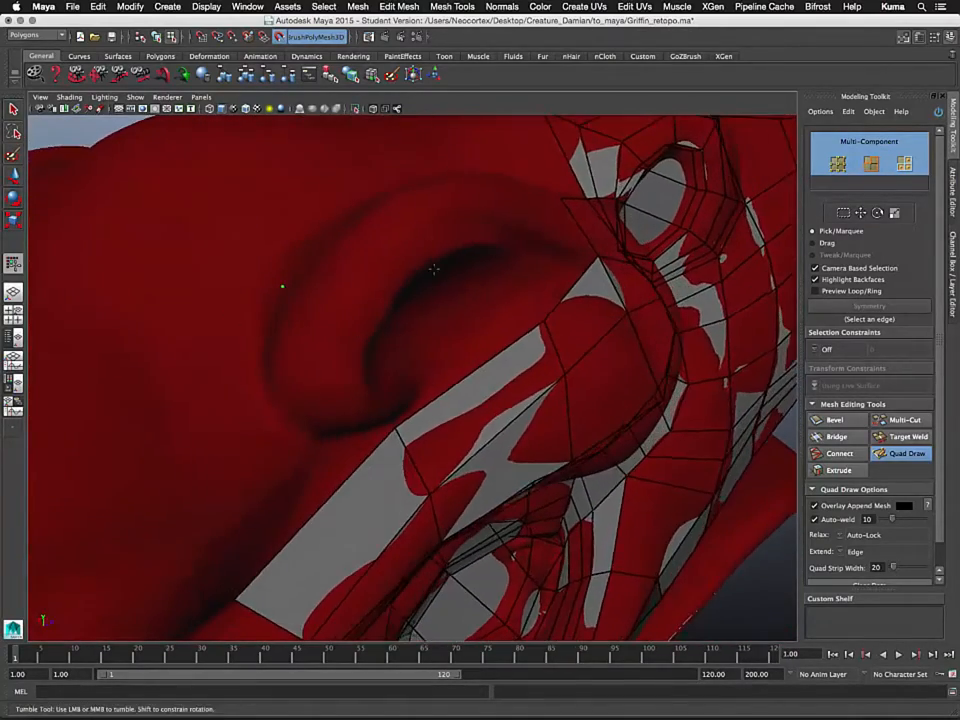
{"action": "mouse_move", "coordinate": [351, 378]}
{"action": "left_mouse_down", "text": "alt"}
{"action": "mouse_move", "coordinate": [369, 377]}
{"action": "mouse_move", "coordinate": [351, 371]}
{"action": "left_mouse_up", "text": "alt"}
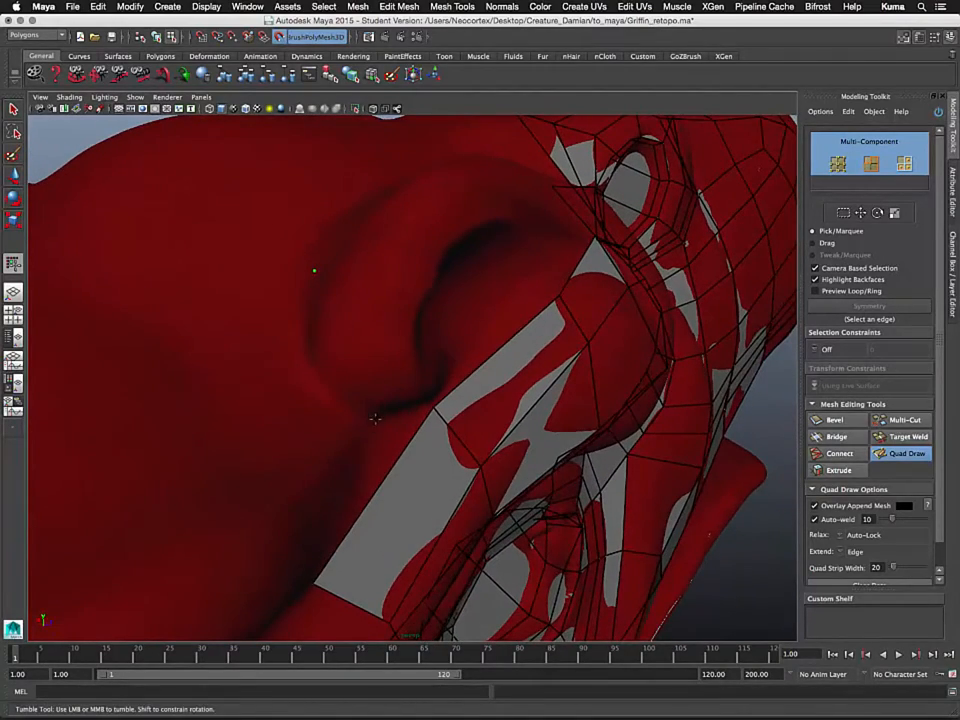
{"action": "left_click_drag", "start_coordinate": [411, 393], "coordinate": [405, 348], "text": "alt"}
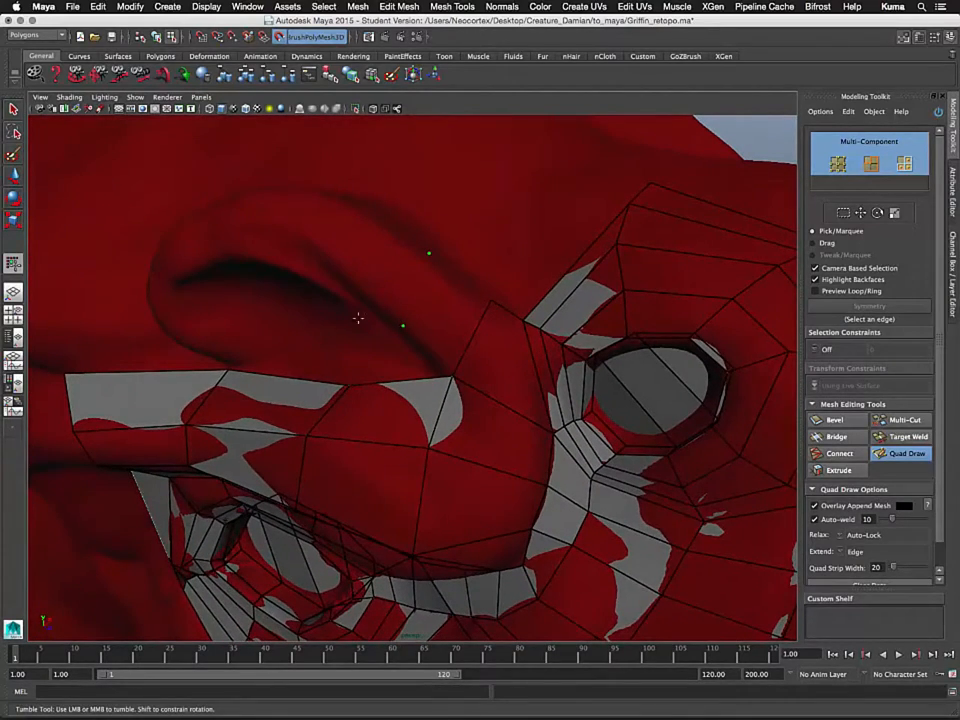
{"action": "left_click_drag", "start_coordinate": [358, 318], "coordinate": [296, 327], "text": "alt"}
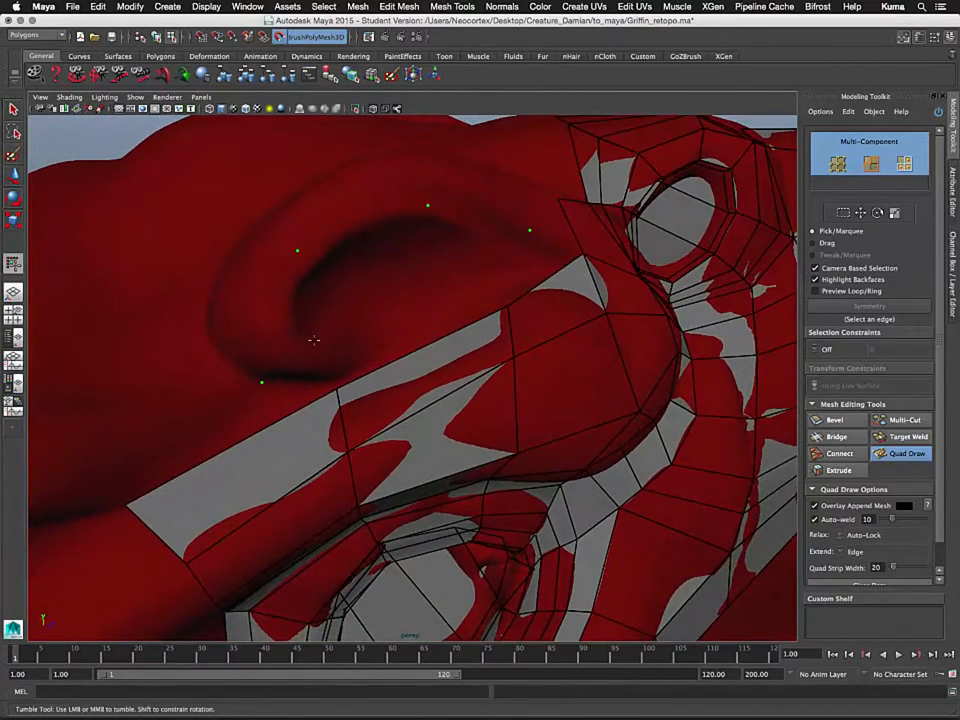
{"action": "mouse_move", "coordinate": [360, 312]}
{"action": "left_mouse_down", "text": "alt"}
{"action": "mouse_move", "coordinate": [447, 344]}
{"action": "mouse_move", "coordinate": [471, 364]}
{"action": "left_mouse_up", "text": "alt"}
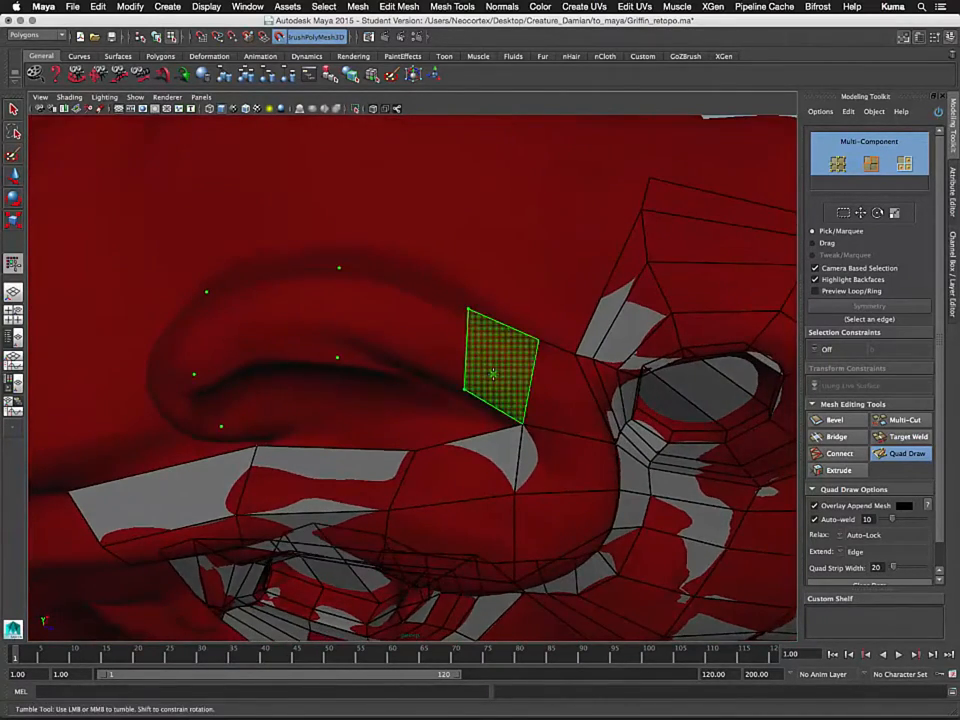
- Fill the strip of quads between the two rows of points around the curved ridge
{"action": "left_click", "coordinate": [493, 373], "text": "shift"}
{"action": "left_click", "coordinate": [272, 330], "text": "shift"}
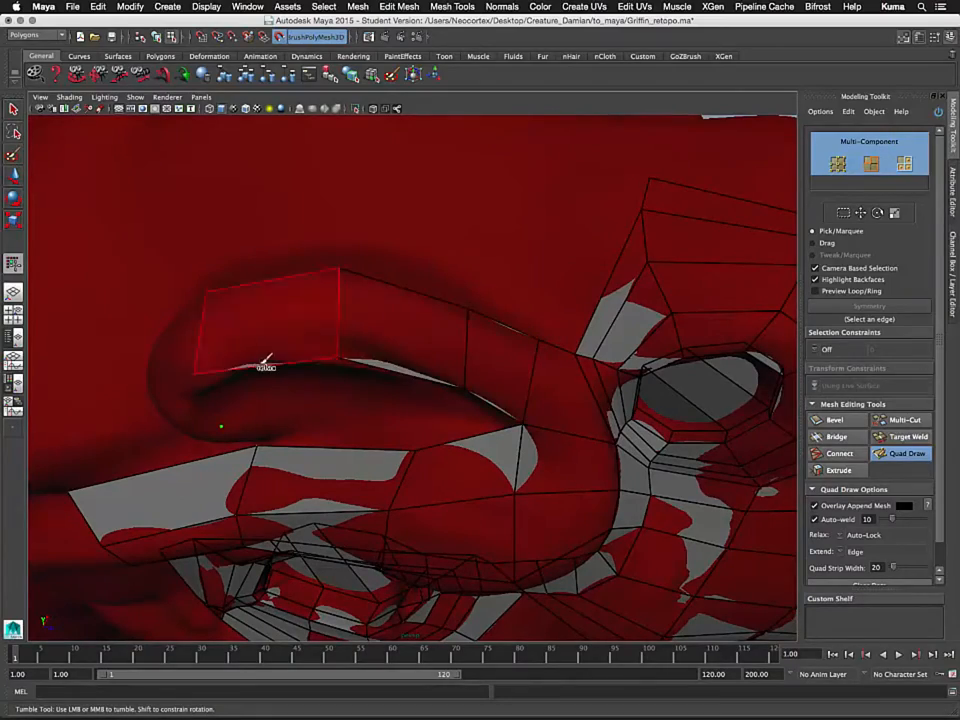
{"action": "mouse_move", "coordinate": [261, 364]}
{"action": "left_mouse_down", "text": "alt"}
{"action": "mouse_move", "coordinate": [331, 341]}
{"action": "mouse_move", "coordinate": [467, 386]}
{"action": "mouse_move", "coordinate": [408, 387]}
{"action": "mouse_move", "coordinate": [549, 387]}
{"action": "mouse_move", "coordinate": [470, 360]}
{"action": "mouse_move", "coordinate": [375, 291]}
{"action": "mouse_move", "coordinate": [377, 362]}
{"action": "left_mouse_up", "text": "alt"}
{"action": "left_click", "coordinate": [350, 358], "text": "shift"}
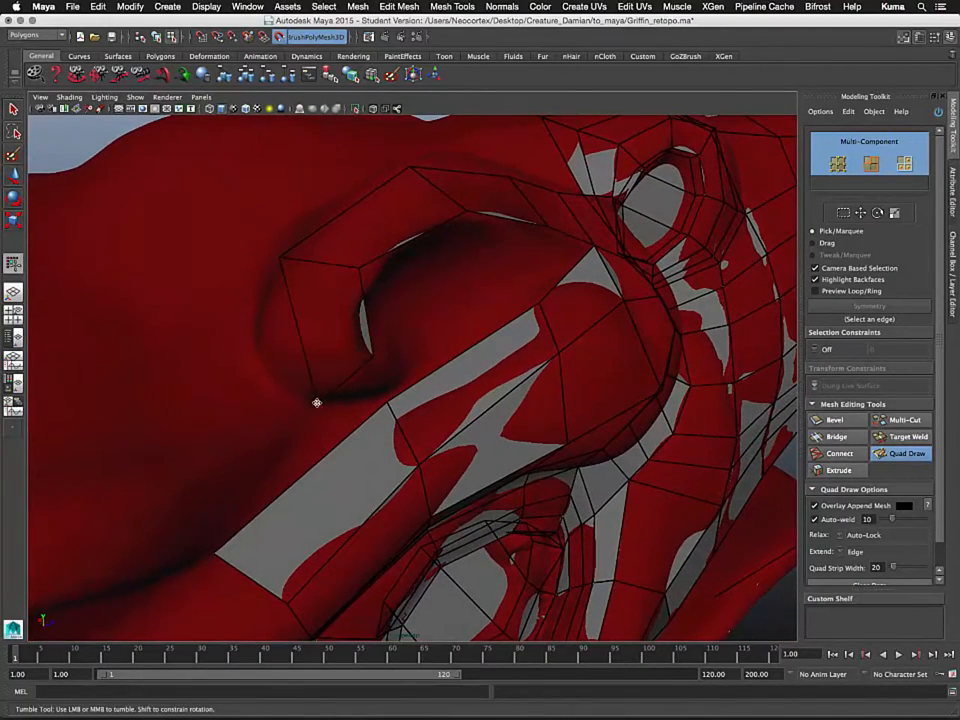
- Reposition the vertices at the rear end of the ridge strip so the quads follow the curve of the ridge
{"action": "left_click_drag", "start_coordinate": [282, 386], "coordinate": [321, 388], "text": "alt"}
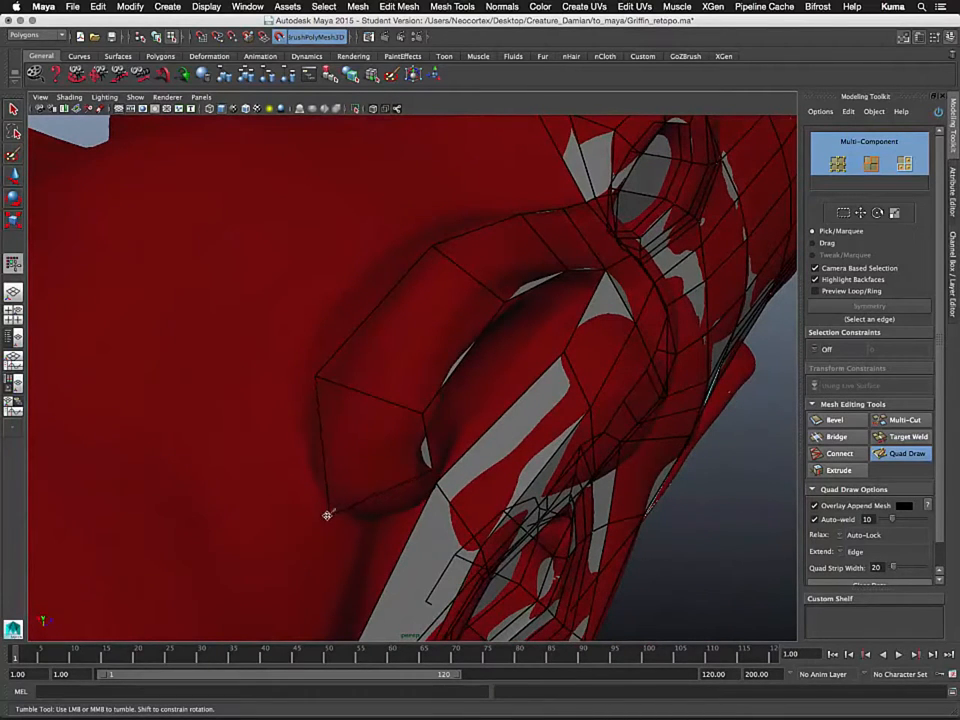
{"action": "left_click_drag", "start_coordinate": [412, 500], "coordinate": [292, 403], "text": "alt"}
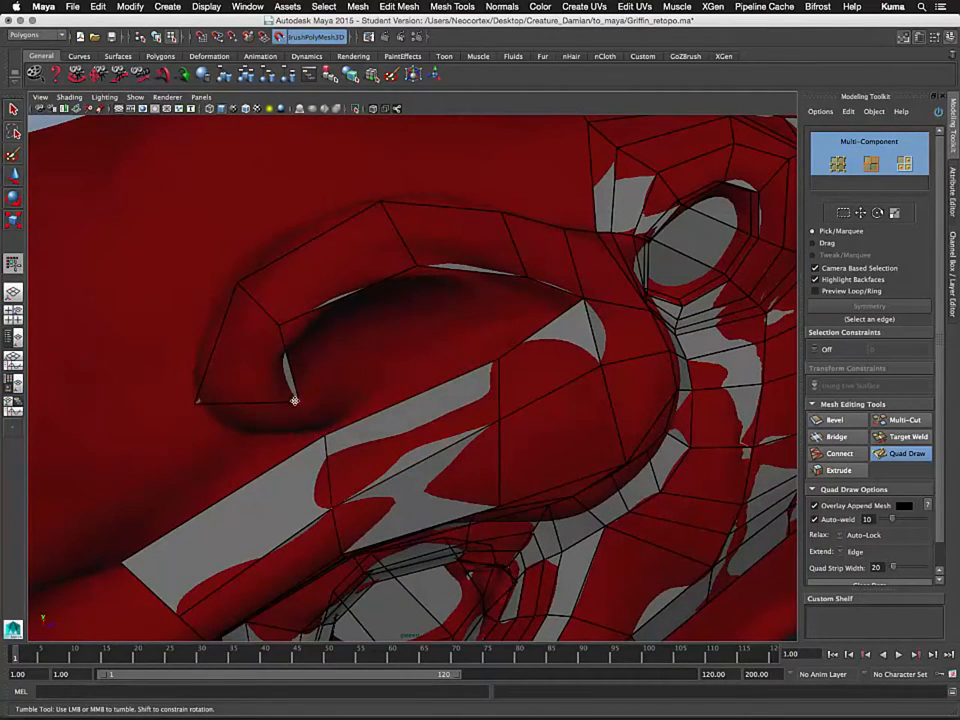
{"action": "left_click_drag", "start_coordinate": [450, 403], "coordinate": [366, 368], "text": "alt"}
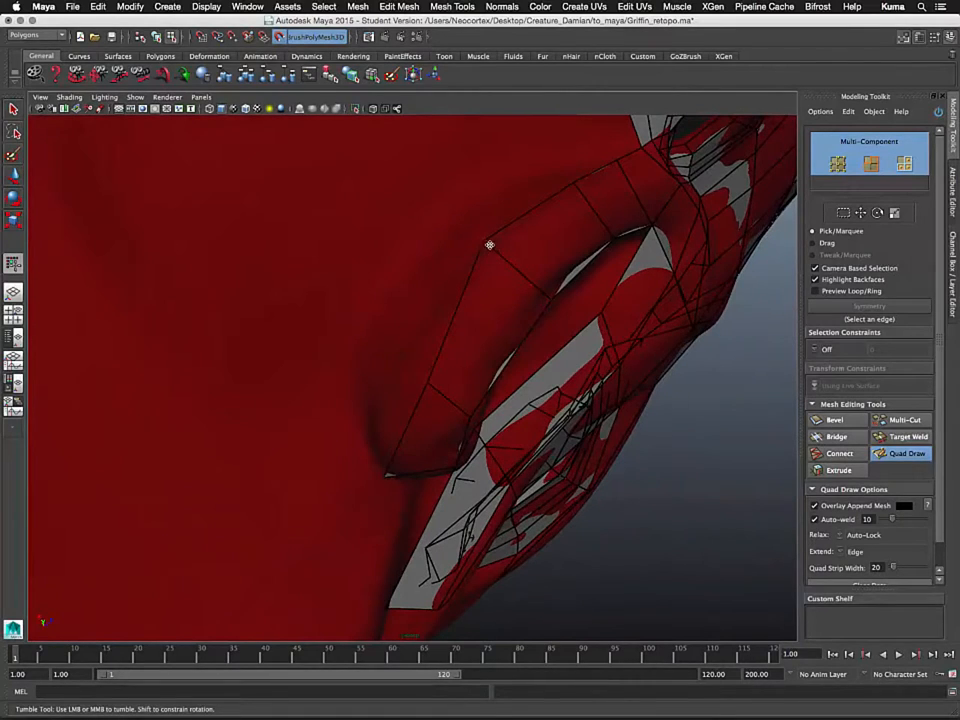
{"action": "left_click_drag", "start_coordinate": [521, 356], "coordinate": [452, 328], "text": "alt"}
{"action": "middle_click_drag", "start_coordinate": [452, 328], "coordinate": [428, 332], "text": "alt"}
{"action": "right_click_drag", "start_coordinate": [428, 332], "coordinate": [553, 272], "text": "alt"}
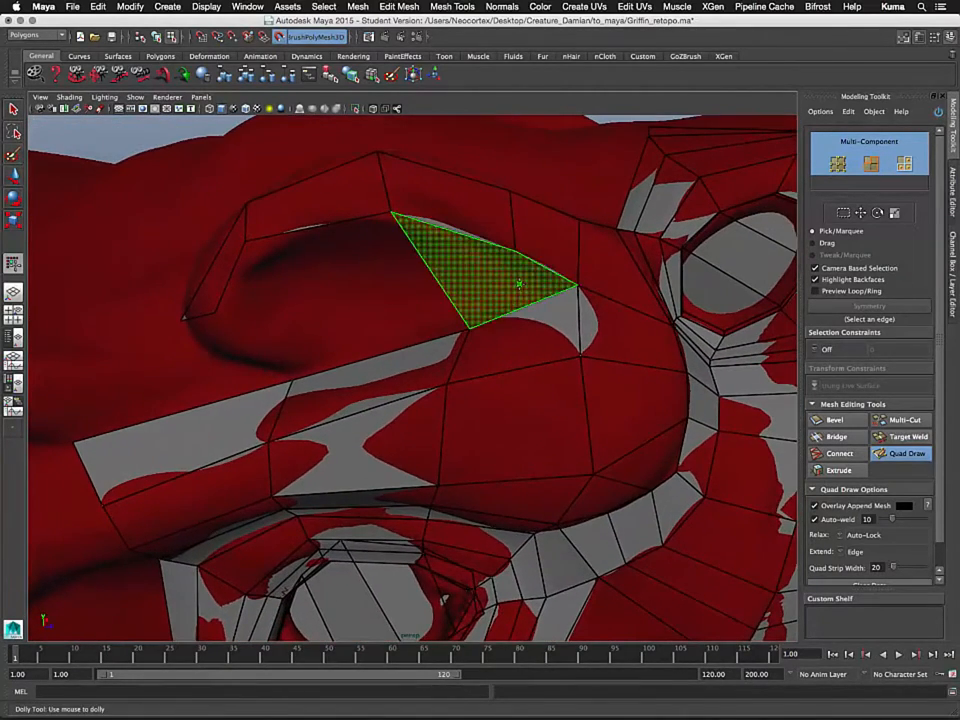
- Fill the hollow between the curved ridge strip and the brow strip with quads, closing the gap at the rear end
{"action": "left_click", "coordinate": [519, 284], "text": "shift"}
{"action": "left_click", "coordinate": [365, 310], "text": "shift"}
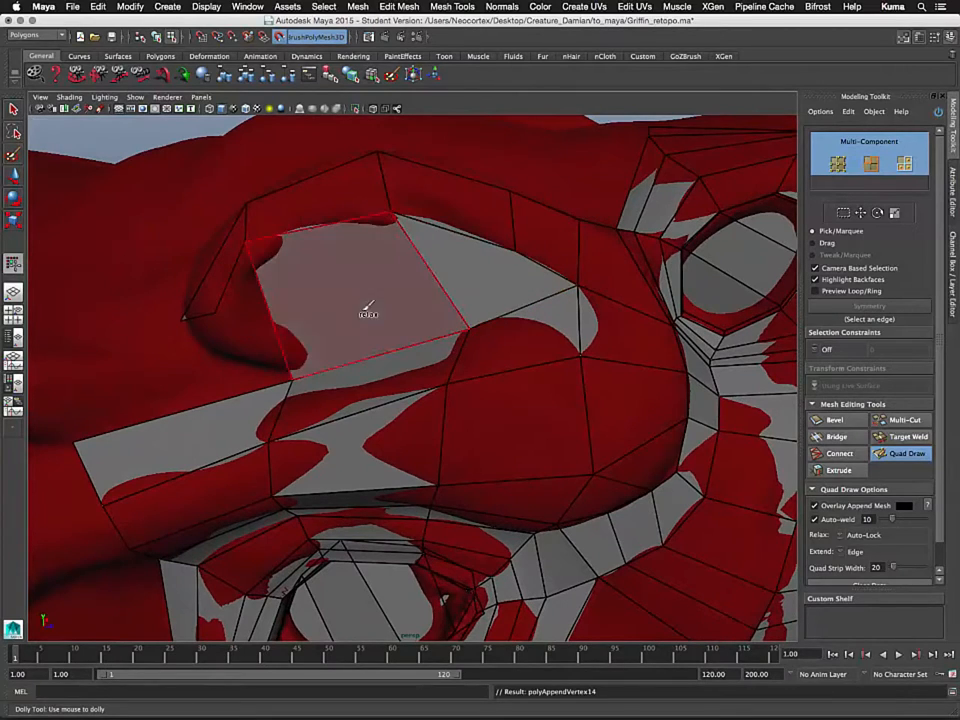
{"action": "mouse_move", "coordinate": [272, 334]}
{"action": "left_mouse_down", "text": "alt"}
{"action": "mouse_move", "coordinate": [314, 321]}
{"action": "mouse_move", "coordinate": [287, 354]}
{"action": "left_mouse_up", "text": "alt"}
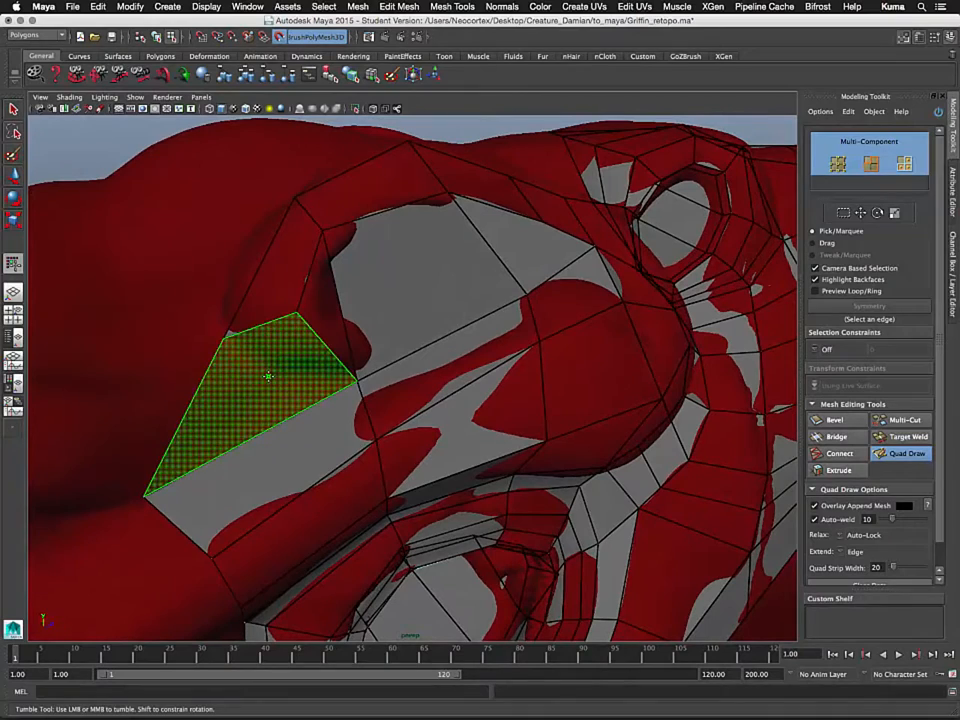
{"action": "left_click", "coordinate": [268, 376], "text": "shift"}
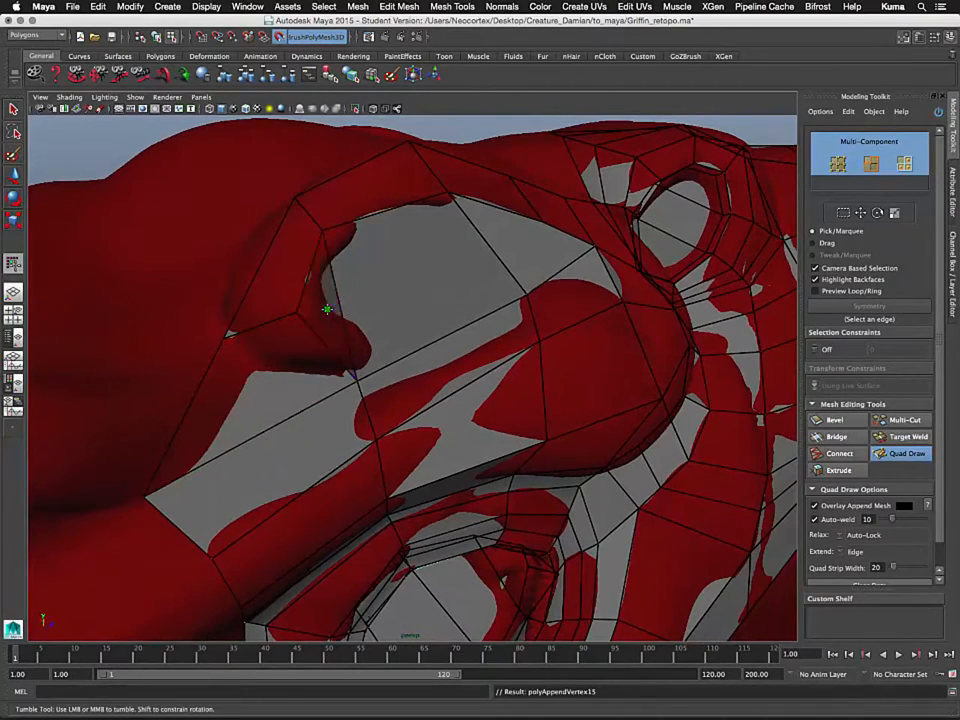
- Resume Quad Draw and examine the ridge strip from its rear end to the nostril ring, from behind and above
{"action": "mouse_move", "coordinate": [327, 309]}
{"action": "left_mouse_down", "text": "alt"}
{"action": "mouse_move", "coordinate": [358, 343]}
{"action": "mouse_move", "coordinate": [392, 336]}
{"action": "mouse_move", "coordinate": [246, 358]}
{"action": "mouse_move", "coordinate": [302, 332]}
{"action": "mouse_move", "coordinate": [310, 339]}
{"action": "left_mouse_up", "text": "alt"}
{"action": "key", "text": "w"}
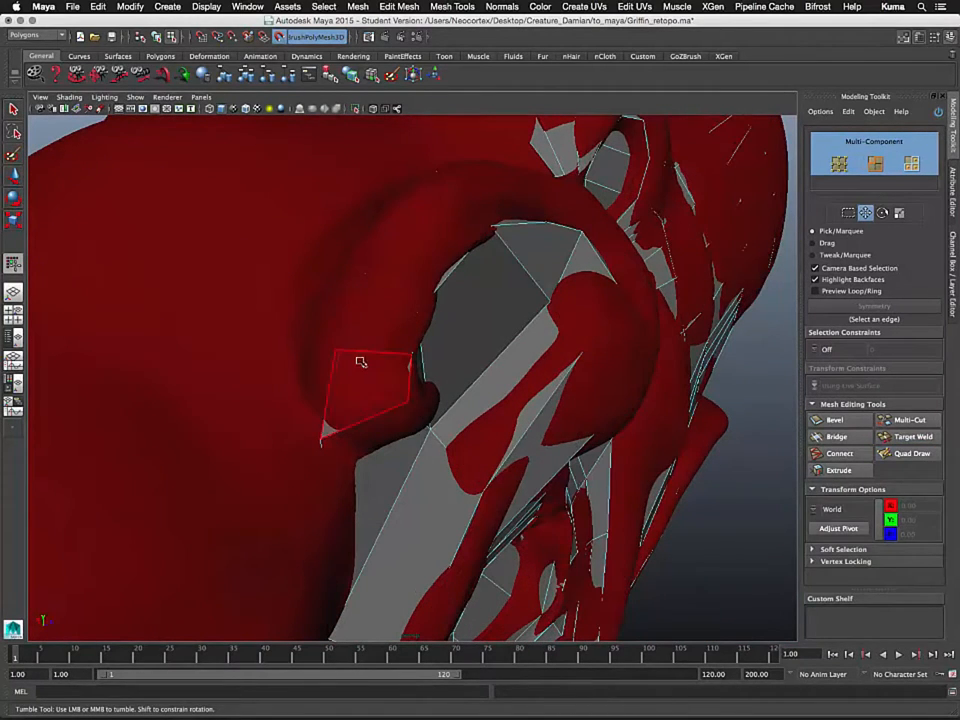
{"action": "left_click", "coordinate": [905, 453]}
{"action": "left_click_drag", "start_coordinate": [490, 310], "coordinate": [443, 302], "text": "alt"}
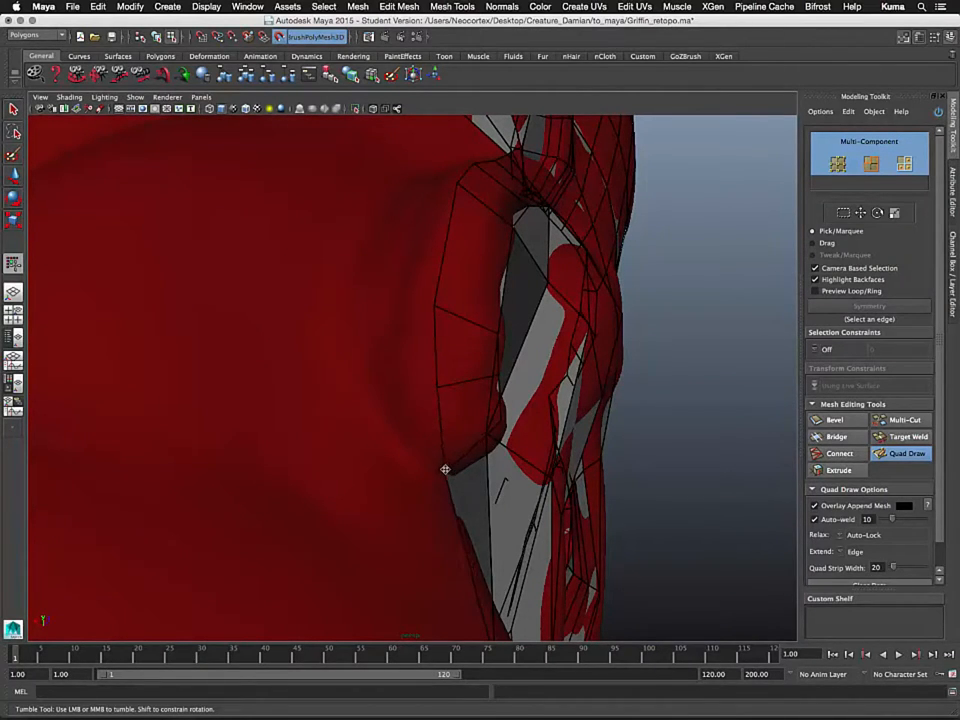
{"action": "left_click_drag", "start_coordinate": [445, 469], "coordinate": [467, 336], "text": "alt"}
{"action": "middle_click_drag", "start_coordinate": [467, 336], "coordinate": [416, 420], "text": "alt"}
{"action": "middle_click_drag", "start_coordinate": [410, 498], "coordinate": [447, 438], "text": "alt"}
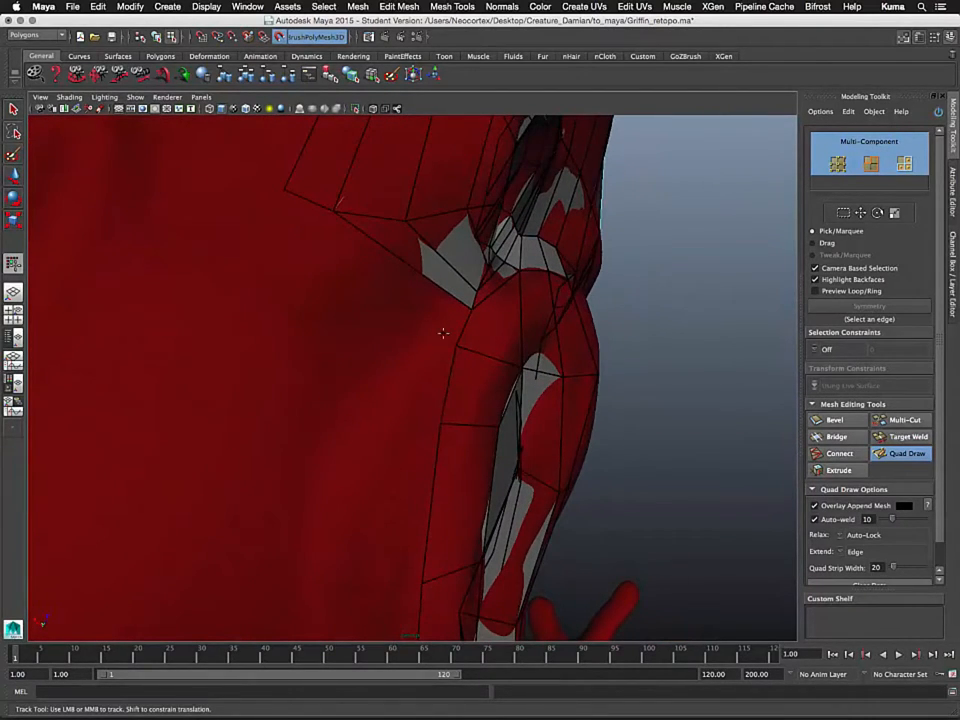
- Place a row of points on the forehead beside the curved ridge and fill the quads between them, the ridge strip and the existing mesh
{"action": "mouse_move", "coordinate": [459, 347]}
{"action": "left_mouse_down", "text": "alt"}
{"action": "mouse_move", "coordinate": [381, 321]}
{"action": "mouse_move", "coordinate": [337, 293]}
{"action": "mouse_move", "coordinate": [351, 313]}
{"action": "left_mouse_up", "text": "alt"}
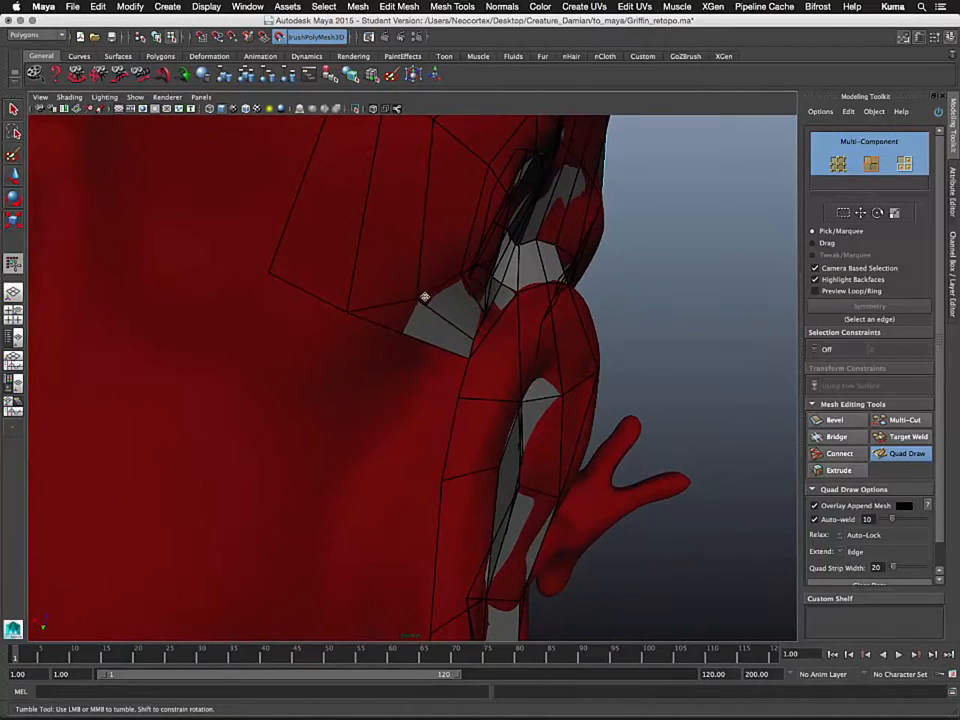
{"action": "mouse_move", "coordinate": [424, 296]}
{"action": "left_mouse_down"}
{"action": "mouse_move", "coordinate": [392, 321]}
{"action": "mouse_move", "coordinate": [345, 314]}
{"action": "mouse_move", "coordinate": [381, 402]}
{"action": "mouse_move", "coordinate": [393, 403]}
{"action": "left_mouse_up"}
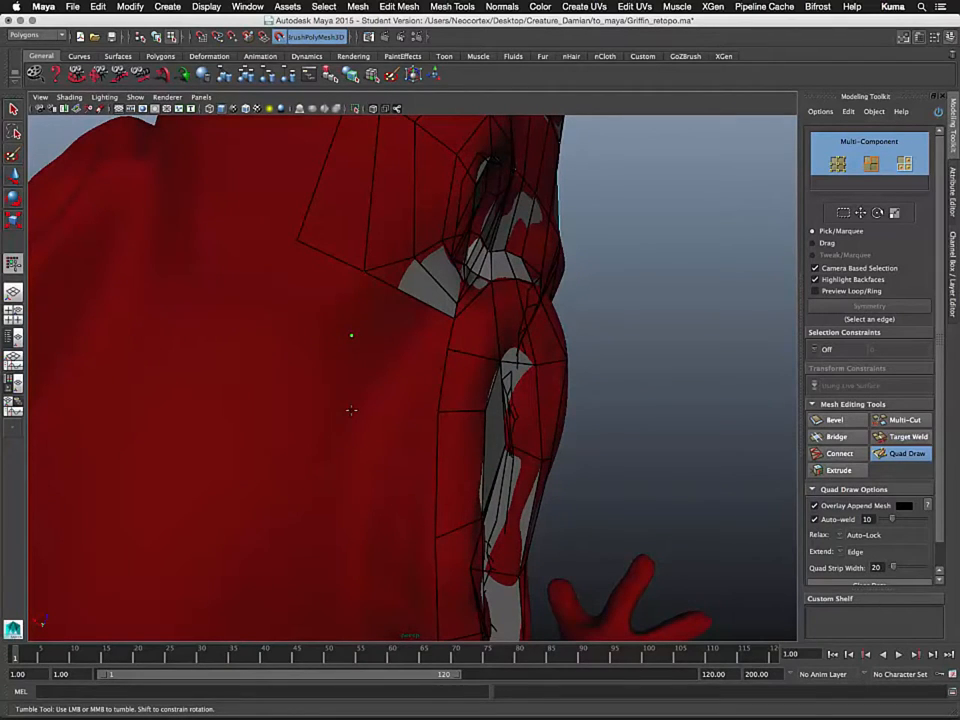
{"action": "middle_click_drag", "start_coordinate": [348, 417], "coordinate": [363, 506], "text": "alt"}
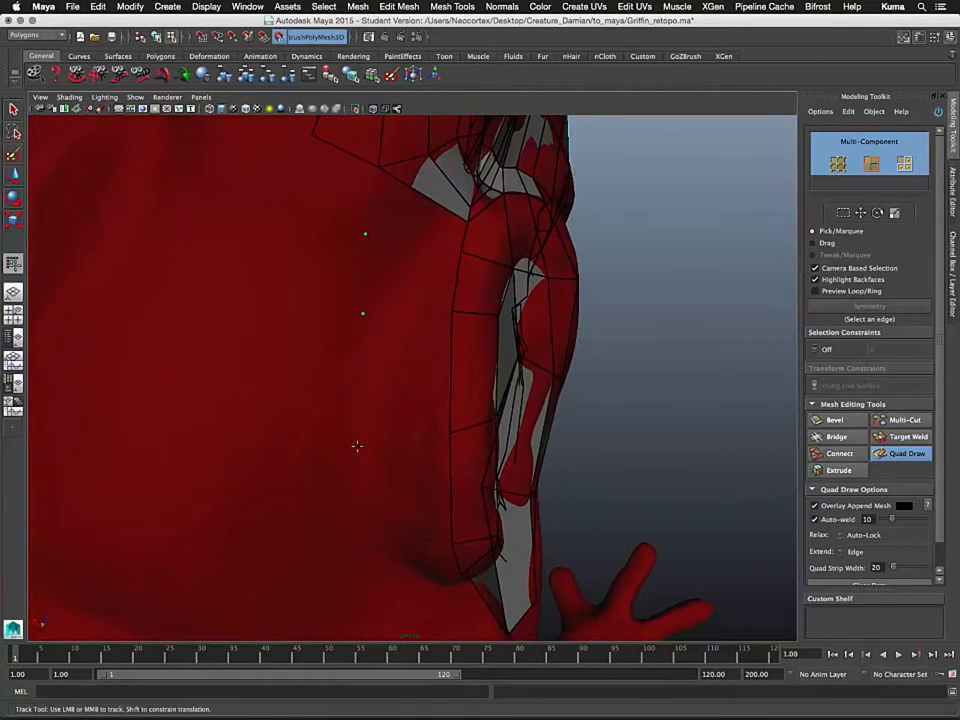
{"action": "left_click_drag", "start_coordinate": [357, 482], "coordinate": [357, 505], "text": "alt"}
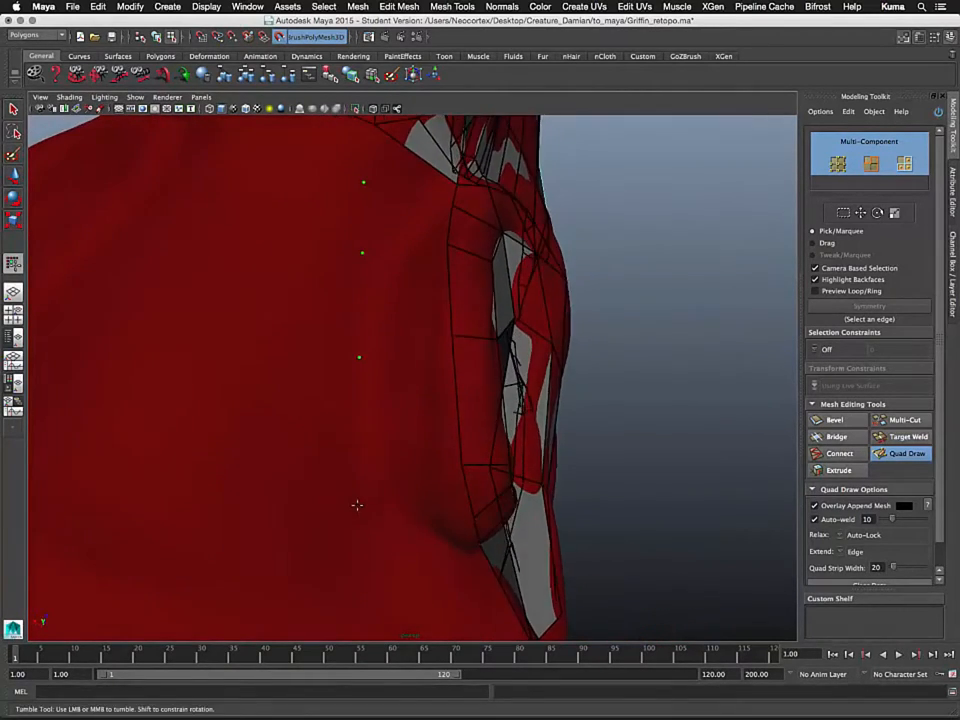
{"action": "left_click", "coordinate": [400, 431], "text": "shift"}
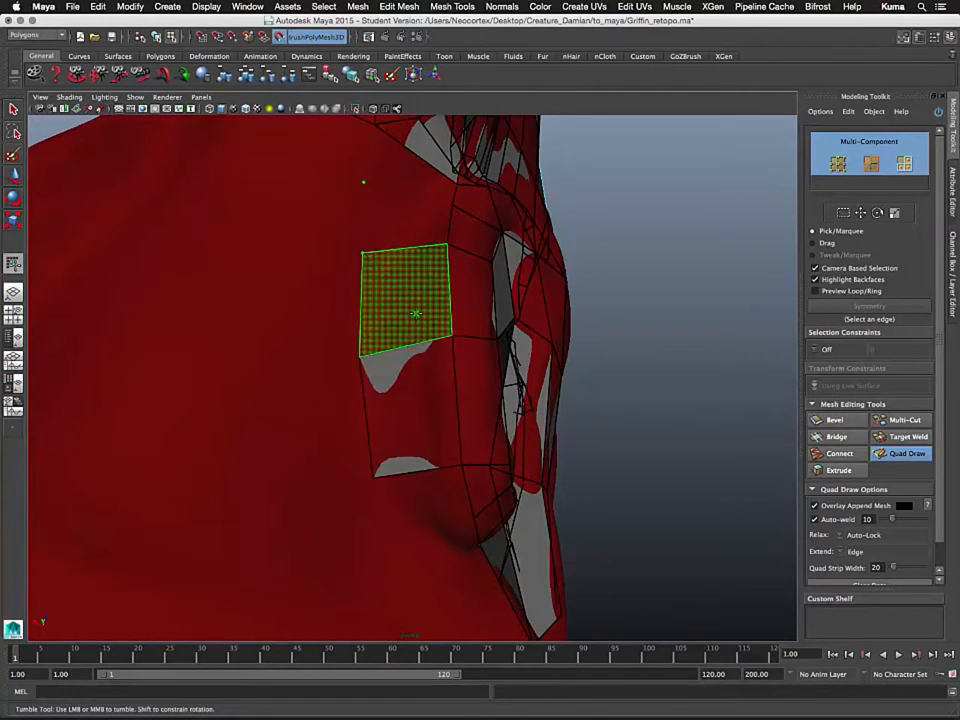
{"action": "left_click", "coordinate": [413, 317], "text": "shift"}
{"action": "left_click", "coordinate": [397, 209], "text": "shift"}
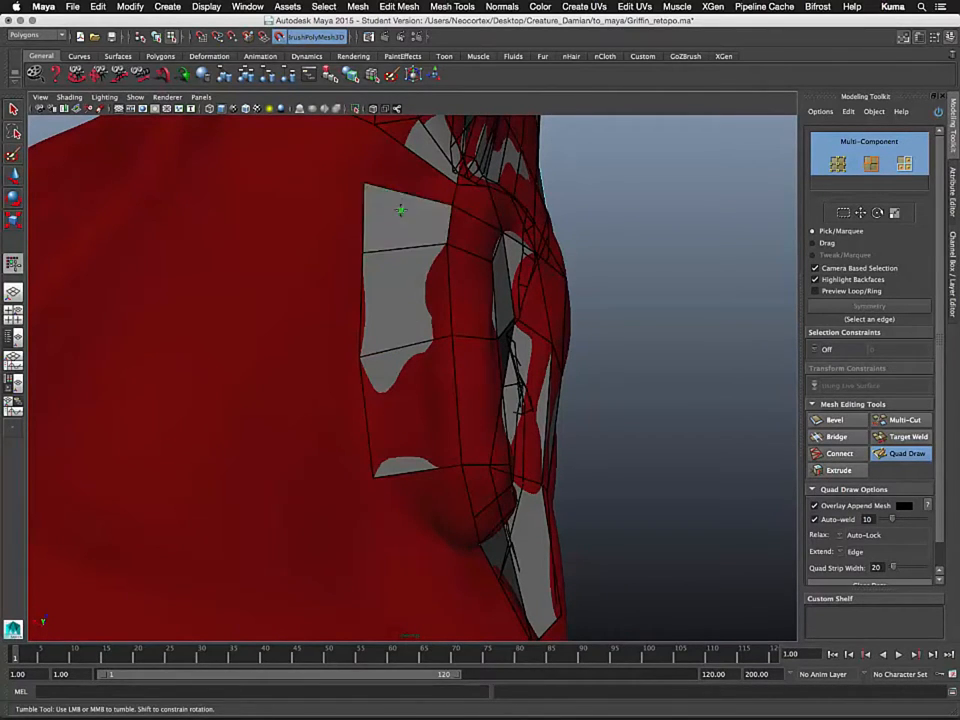
{"action": "left_click", "coordinate": [394, 155], "text": "shift"}
- Place a second row of points toward the head's midline and fill quads joining it to the new forehead strip
{"action": "mouse_move", "coordinate": [429, 419]}
{"action": "middle_mouse_down", "text": "alt"}
{"action": "mouse_move", "coordinate": [406, 470]}
{"action": "mouse_move", "coordinate": [417, 408]}
{"action": "middle_mouse_up", "text": "alt"}
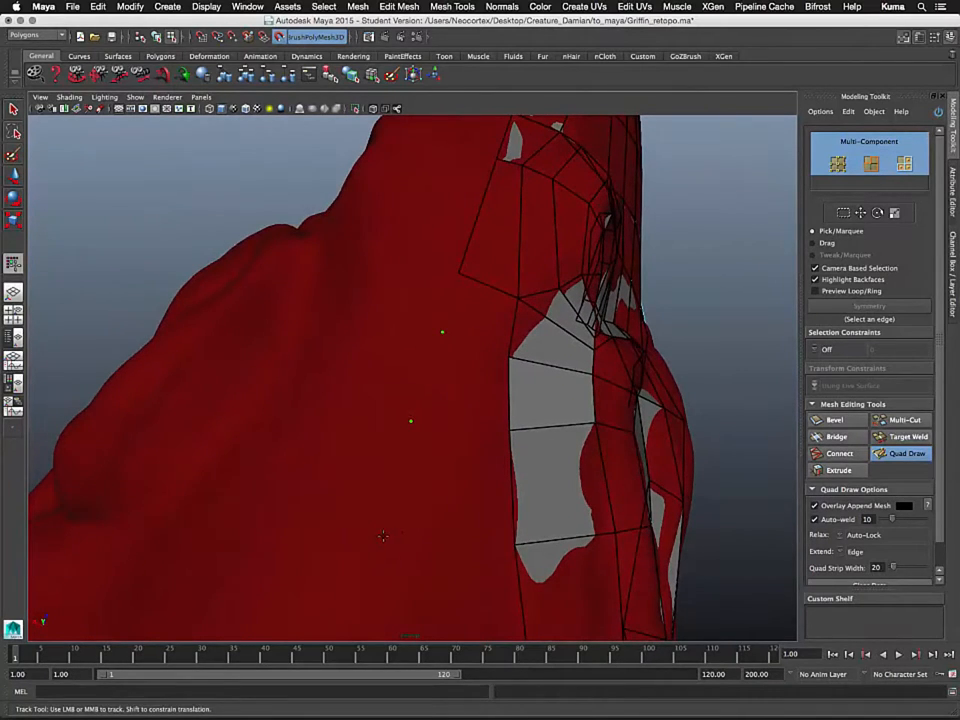
{"action": "left_click", "coordinate": [455, 480], "text": "shift"}
{"action": "left_click", "coordinate": [465, 380], "text": "shift"}
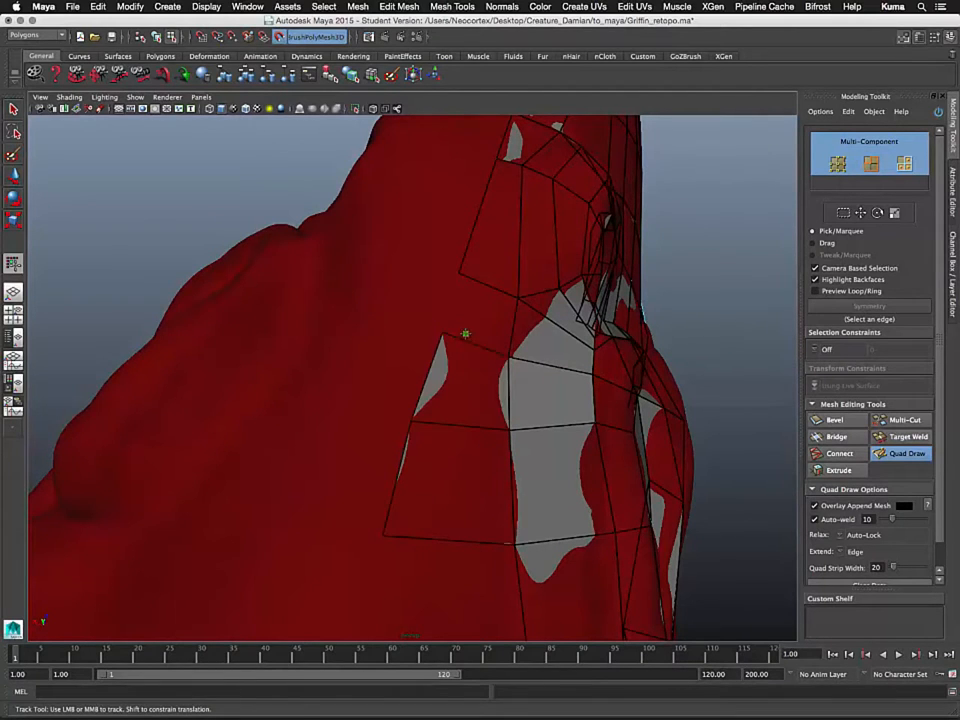
{"action": "right_click_drag", "start_coordinate": [431, 474], "coordinate": [462, 359], "text": "alt"}
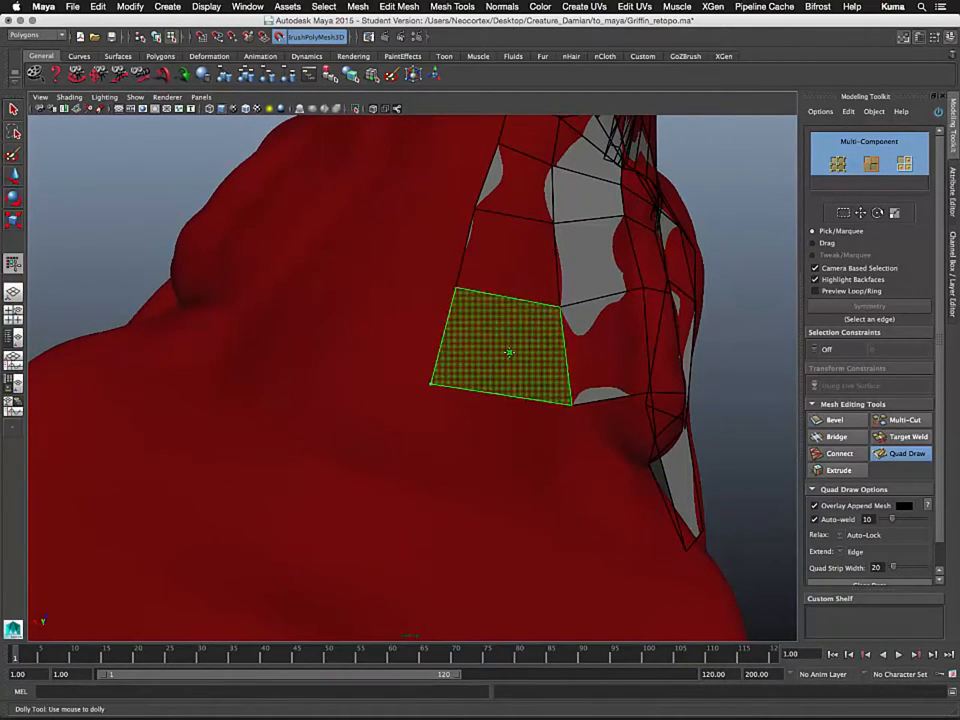
{"action": "mouse_move", "coordinate": [508, 349]}
{"action": "left_mouse_down", "text": "alt"}
{"action": "mouse_move", "coordinate": [499, 463]}
{"action": "mouse_move", "coordinate": [348, 441]}
{"action": "mouse_move", "coordinate": [456, 394]}
{"action": "mouse_move", "coordinate": [475, 280]}
{"action": "mouse_move", "coordinate": [516, 315]}
{"action": "left_mouse_up", "text": "alt"}
{"action": "right_click_drag", "start_coordinate": [516, 315], "coordinate": [652, 526], "text": "alt"}
- Place points beyond the rear end of the forehead patch and fill the next quad of its midline row
{"action": "middle_click_drag", "start_coordinate": [373, 372], "coordinate": [366, 431], "text": "alt"}
{"action": "right_click_drag", "start_coordinate": [366, 431], "coordinate": [377, 448], "text": "alt"}
{"action": "middle_click_drag", "start_coordinate": [377, 448], "coordinate": [390, 413], "text": "alt"}
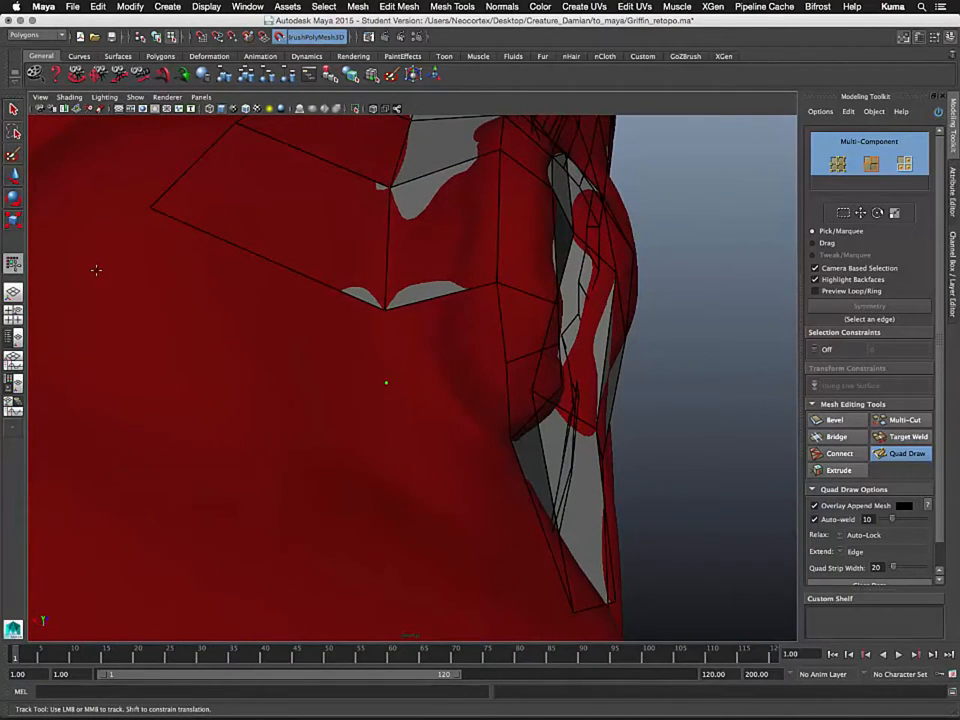
{"action": "left_click", "coordinate": [269, 308], "text": "shift"}
- Examine the forehead patch and its rear border from above, behind and the side of the head
{"action": "mouse_move", "coordinate": [301, 408]}
{"action": "middle_mouse_down", "text": "alt"}
{"action": "mouse_move", "coordinate": [283, 414]}
{"action": "mouse_move", "coordinate": [204, 518]}
{"action": "middle_mouse_up", "text": "alt"}
{"action": "mouse_move", "coordinate": [204, 518]}
{"action": "right_mouse_down", "text": "alt"}
{"action": "mouse_move", "coordinate": [234, 364]}
{"action": "mouse_move", "coordinate": [150, 290]}
{"action": "right_mouse_up", "text": "alt"}
{"action": "left_click_drag", "start_coordinate": [385, 466], "coordinate": [430, 500], "text": "alt"}
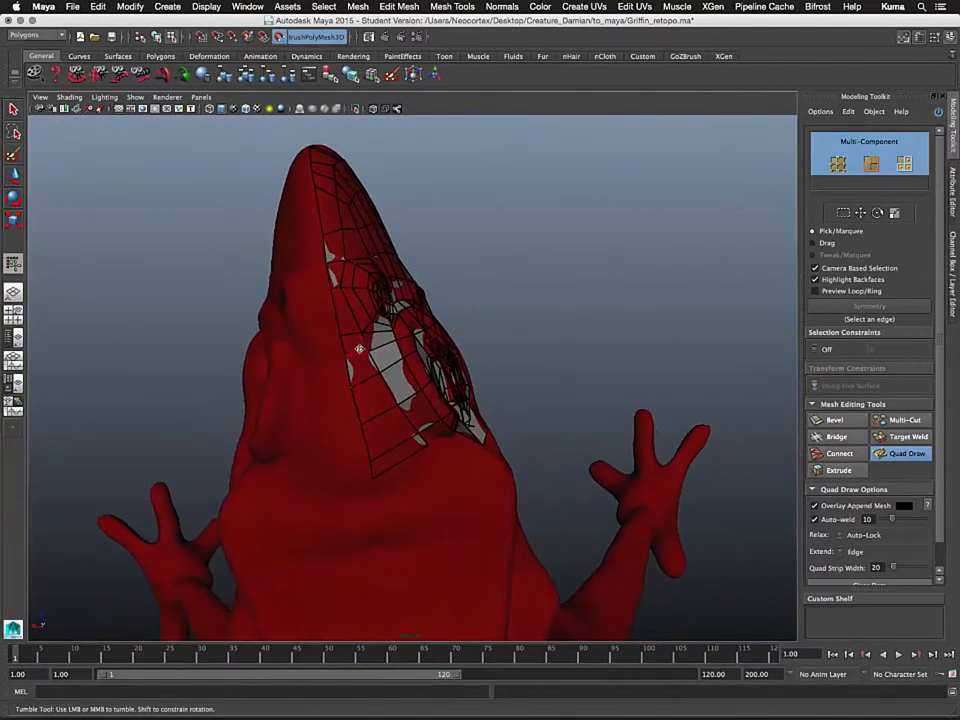
{"action": "left_click_drag", "start_coordinate": [435, 480], "coordinate": [363, 460], "text": "alt"}
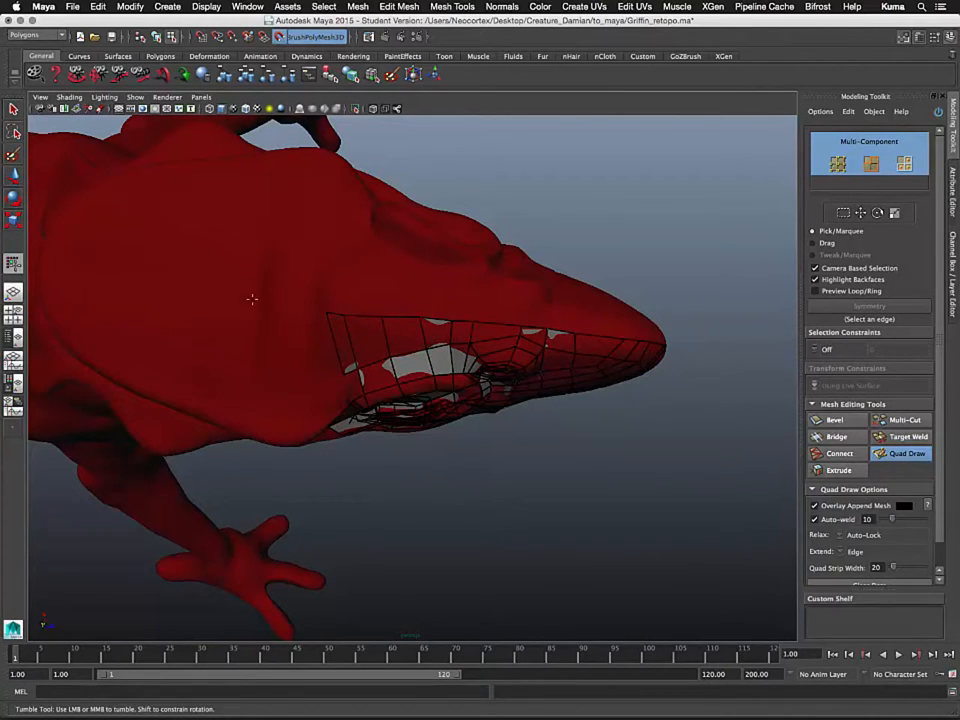
{"action": "left_click_drag", "start_coordinate": [252, 298], "coordinate": [314, 257], "text": "alt"}
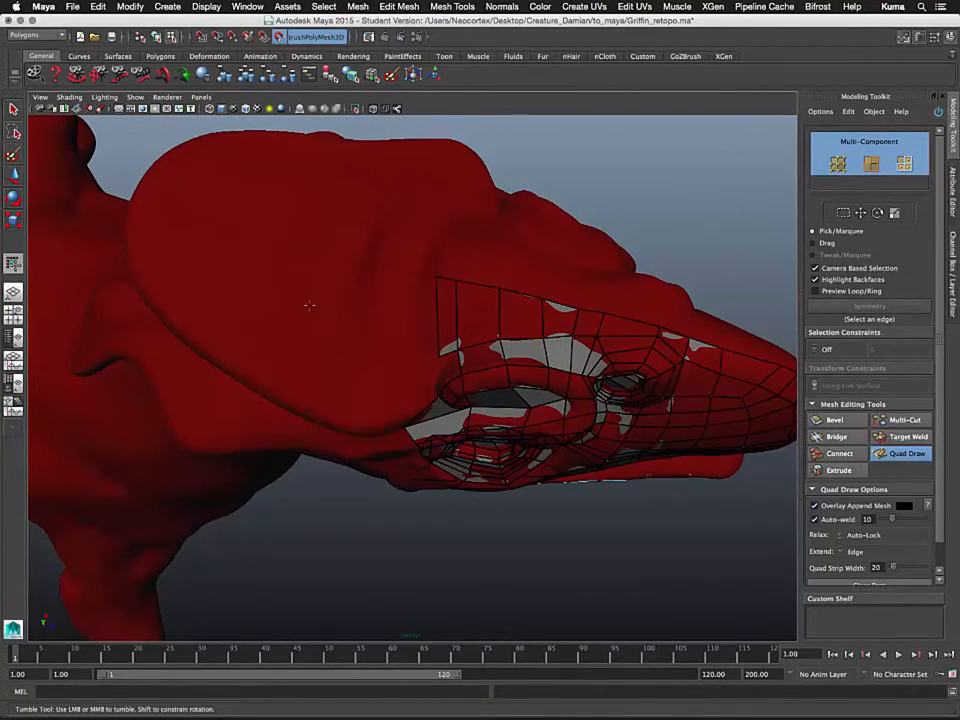
{"action": "left_click_drag", "start_coordinate": [309, 305], "coordinate": [281, 276], "text": "alt"}
{"action": "mouse_move", "coordinate": [281, 276]}
{"action": "right_mouse_down", "text": "alt"}
{"action": "mouse_move", "coordinate": [294, 334]}
{"action": "mouse_move", "coordinate": [296, 286]}
{"action": "right_mouse_up", "text": "alt"}
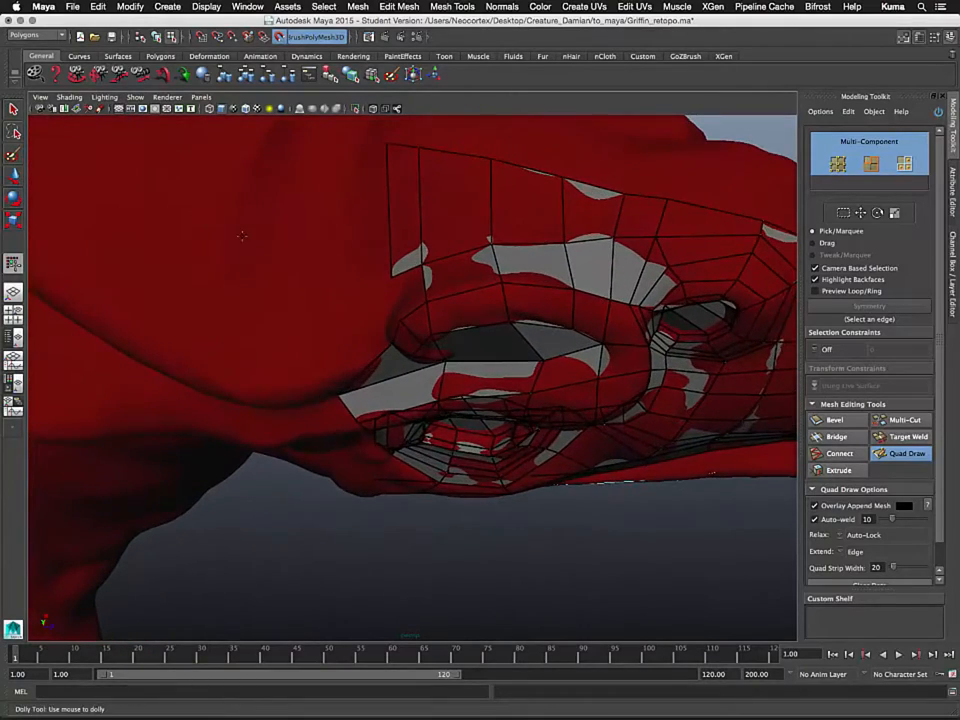
{"action": "left_click_drag", "start_coordinate": [241, 236], "coordinate": [348, 312], "text": "alt"}
- Fill the quads that carry the forehead patch around the rear end of the curved ridge and across toward the midline
{"action": "right_click_drag", "start_coordinate": [379, 431], "coordinate": [387, 345], "text": "alt"}
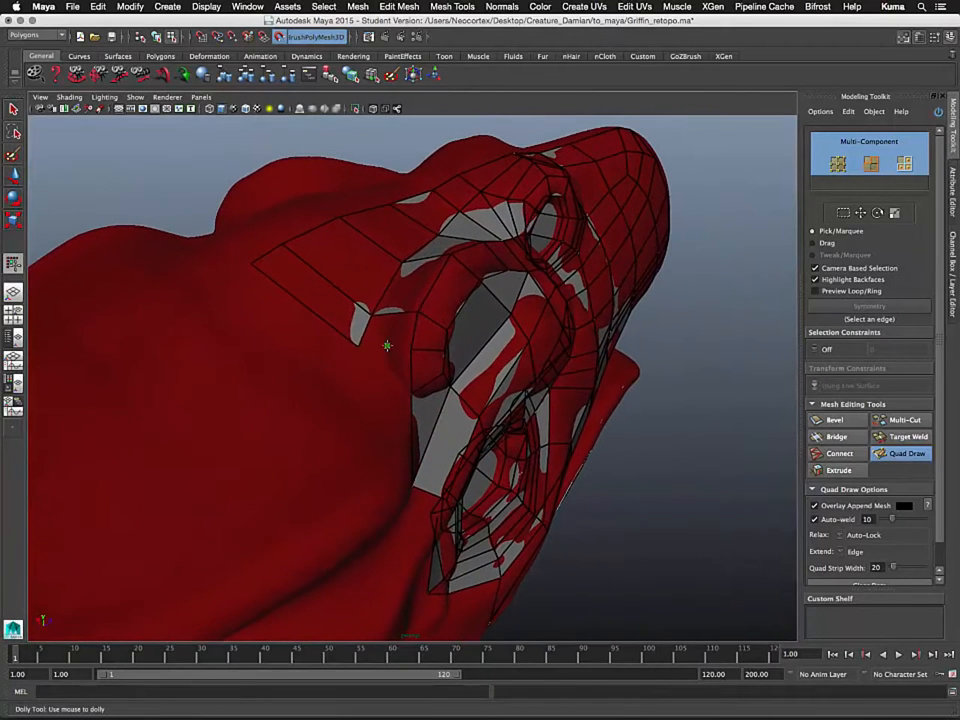
{"action": "left_click_drag", "start_coordinate": [364, 396], "coordinate": [377, 396], "text": "alt"}
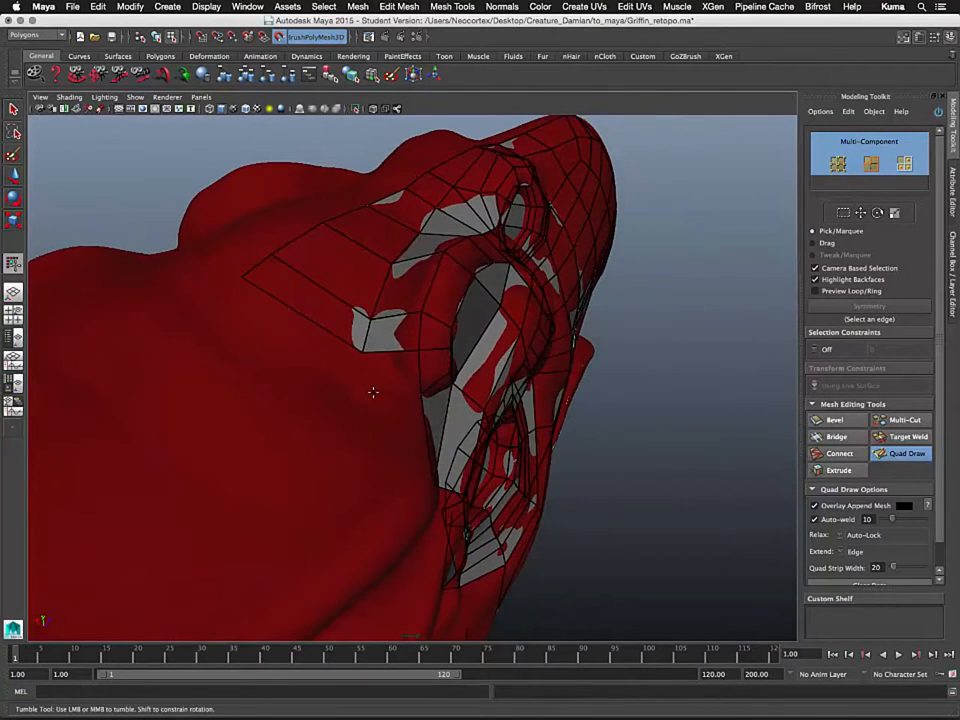
{"action": "left_click", "coordinate": [395, 383], "text": "shift"}
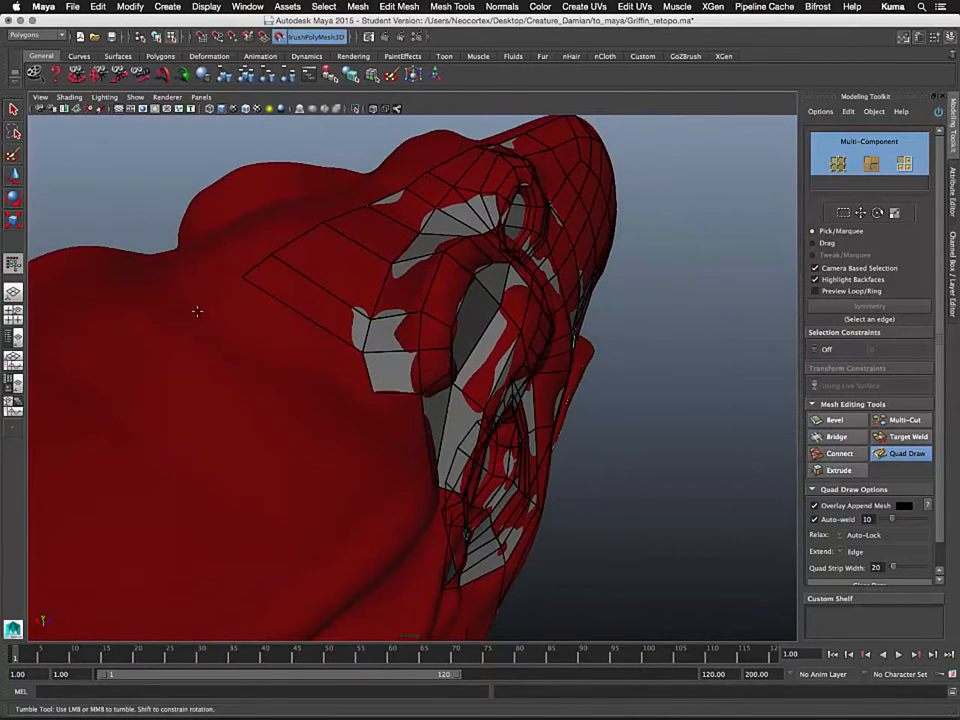
{"action": "left_click", "coordinate": [264, 330], "text": "shift"}
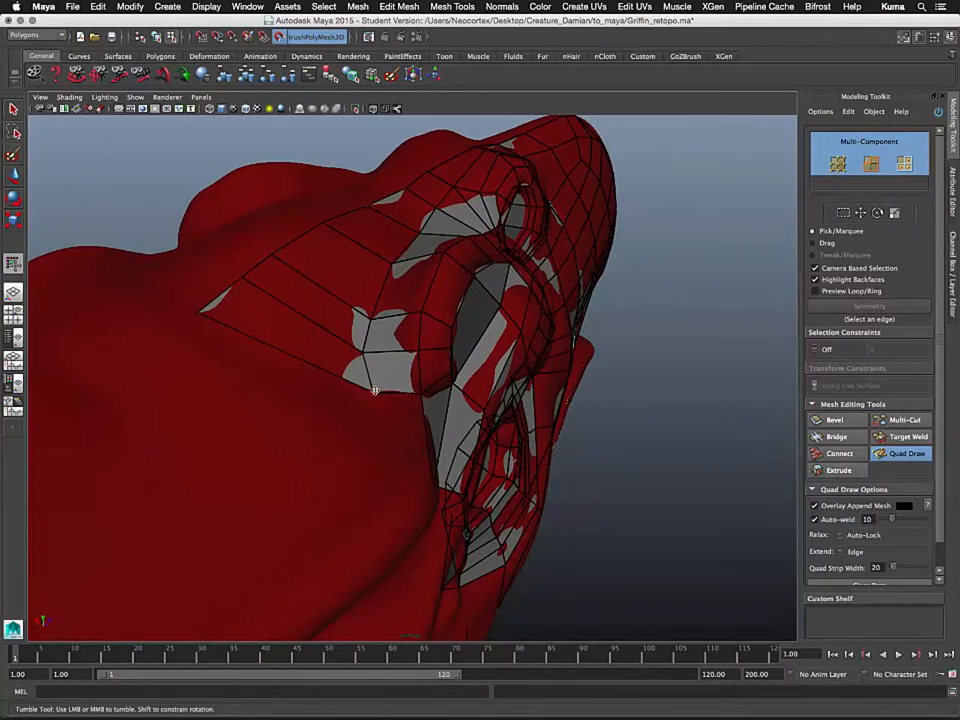
- Place points on the crest behind the ridge and fill the quad joining the forehead patch to the brow strip
{"action": "left_click_drag", "start_coordinate": [278, 296], "coordinate": [384, 450], "text": "alt"}
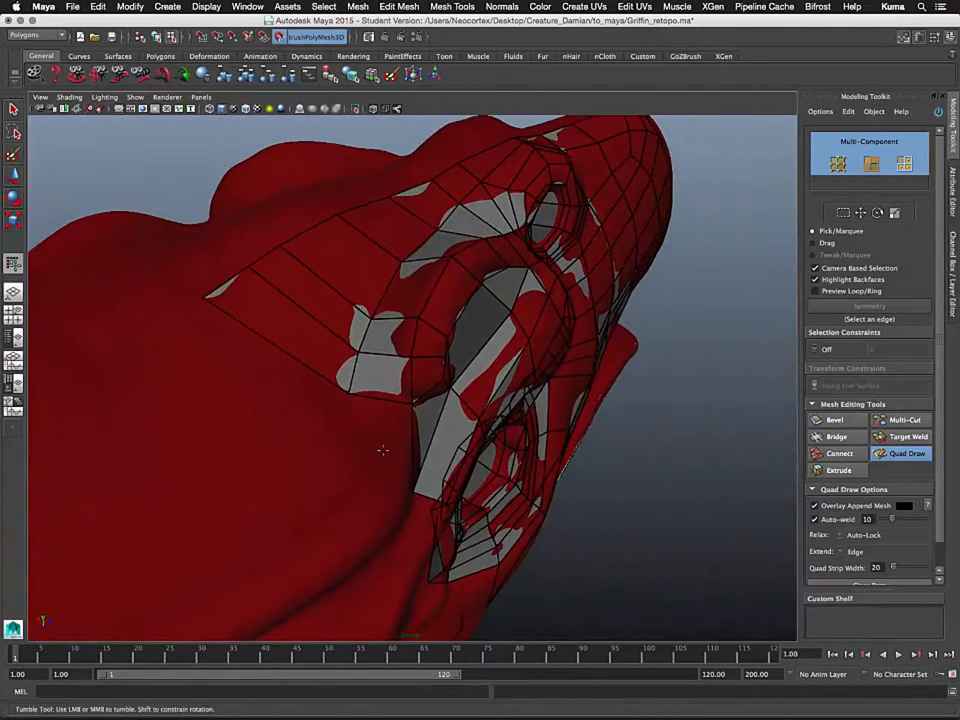
{"action": "right_click_drag", "start_coordinate": [384, 450], "coordinate": [342, 414], "text": "alt"}
{"action": "middle_click_drag", "start_coordinate": [342, 414], "coordinate": [369, 354], "text": "alt"}
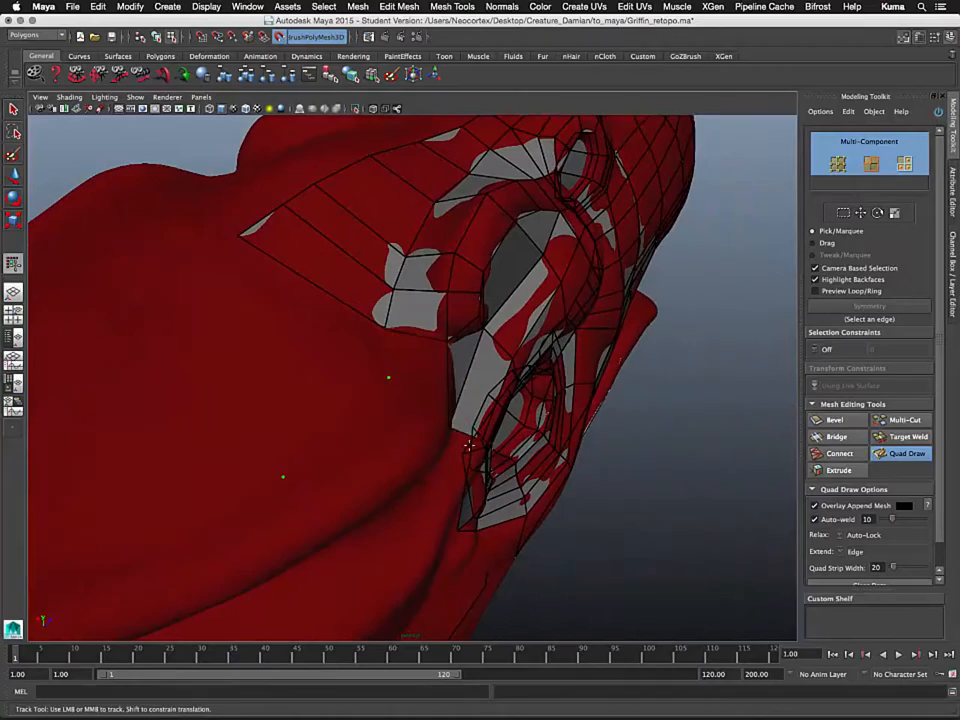
{"action": "mouse_move", "coordinate": [352, 333]}
{"action": "left_mouse_down", "text": "alt"}
{"action": "mouse_move", "coordinate": [349, 439]}
{"action": "mouse_move", "coordinate": [361, 321]}
{"action": "left_mouse_up", "text": "alt"}
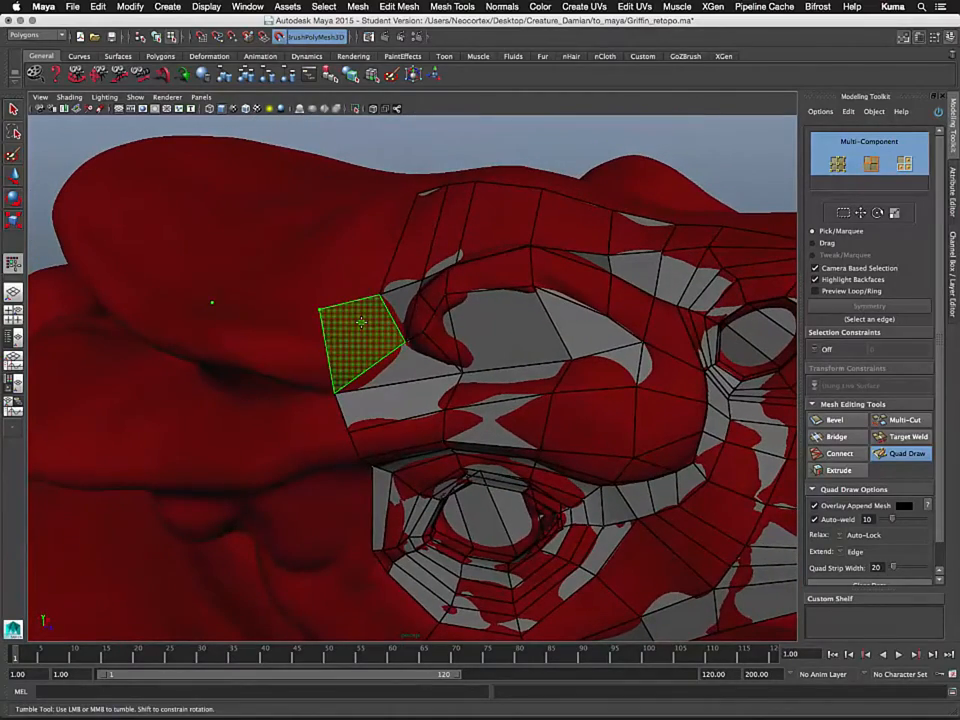
{"action": "left_click", "coordinate": [361, 322], "text": "shift"}
- Reposition the outer corner vertex of the new quad behind the ridge to even out its shape
{"action": "left_click_drag", "start_coordinate": [373, 435], "coordinate": [379, 340], "text": "alt"}
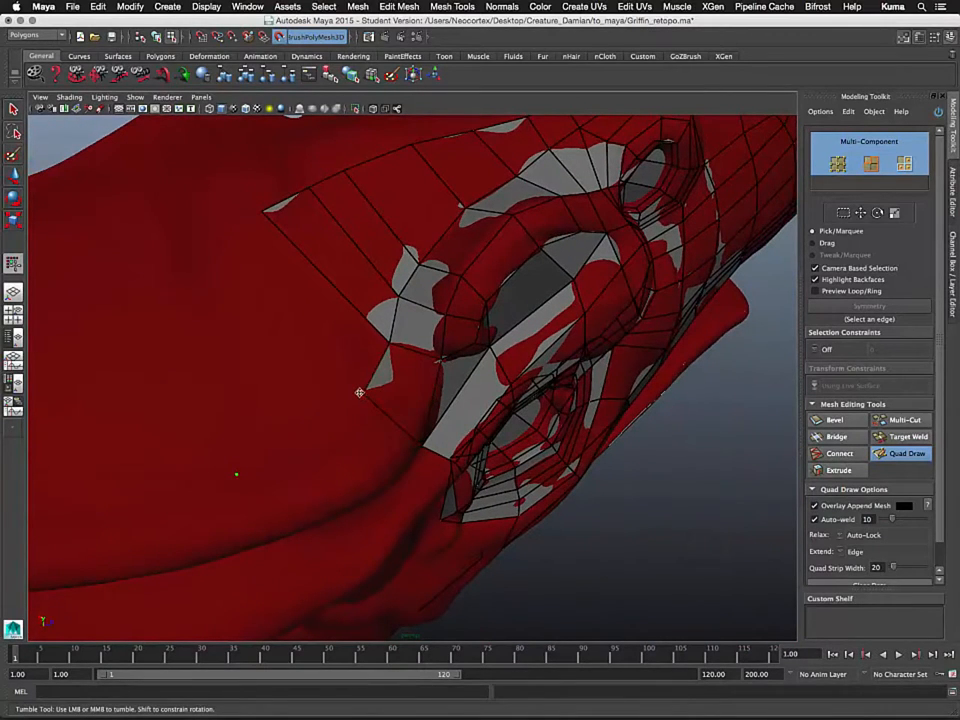
{"action": "left_click_drag", "start_coordinate": [368, 397], "coordinate": [379, 404]}
{"action": "left_click_drag", "start_coordinate": [414, 439], "coordinate": [286, 433], "text": "alt"}
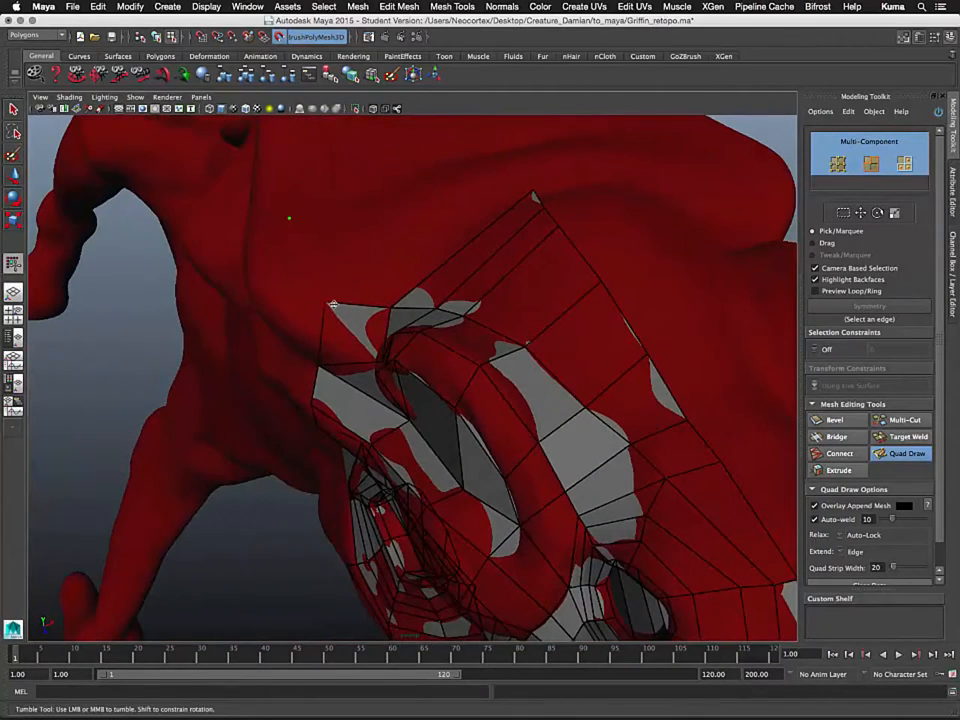
{"action": "left_click_drag", "start_coordinate": [327, 305], "coordinate": [467, 343]}
- Place two rows of points along the crest's outer rim and fill two quads extending back from behind the ridge
{"action": "middle_click_drag", "start_coordinate": [414, 394], "coordinate": [477, 402], "text": "alt"}
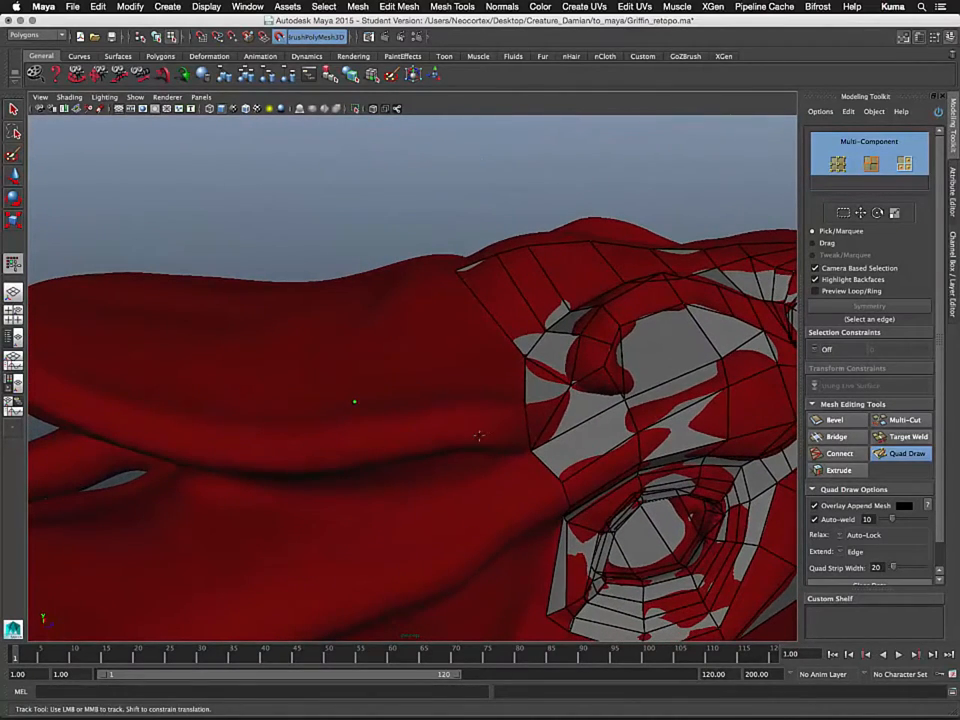
{"action": "left_click_drag", "start_coordinate": [480, 436], "coordinate": [491, 420], "text": "alt"}
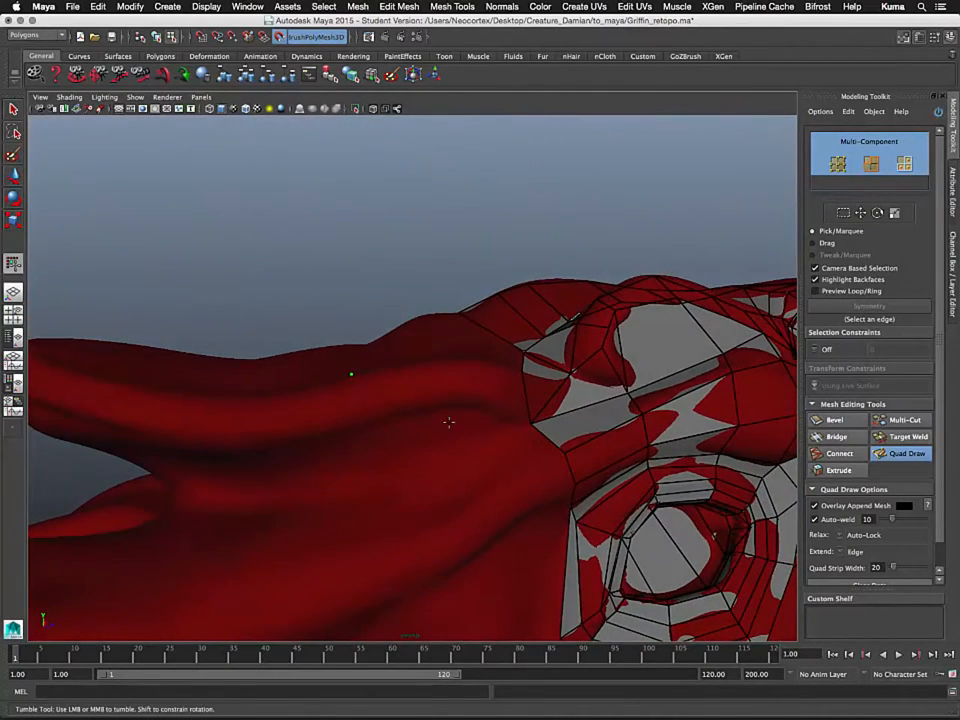
{"action": "left_click", "coordinate": [285, 443]}
{"action": "middle_click_drag", "start_coordinate": [305, 438], "coordinate": [430, 429], "text": "alt"}
{"action": "left_click_drag", "start_coordinate": [448, 409], "coordinate": [430, 435], "text": "alt"}
{"action": "mouse_move", "coordinate": [558, 454]}
{"action": "middle_mouse_down", "text": "alt"}
{"action": "mouse_move", "coordinate": [502, 471]}
{"action": "mouse_move", "coordinate": [487, 437]}
{"action": "mouse_move", "coordinate": [515, 450]}
{"action": "middle_mouse_up", "text": "alt"}
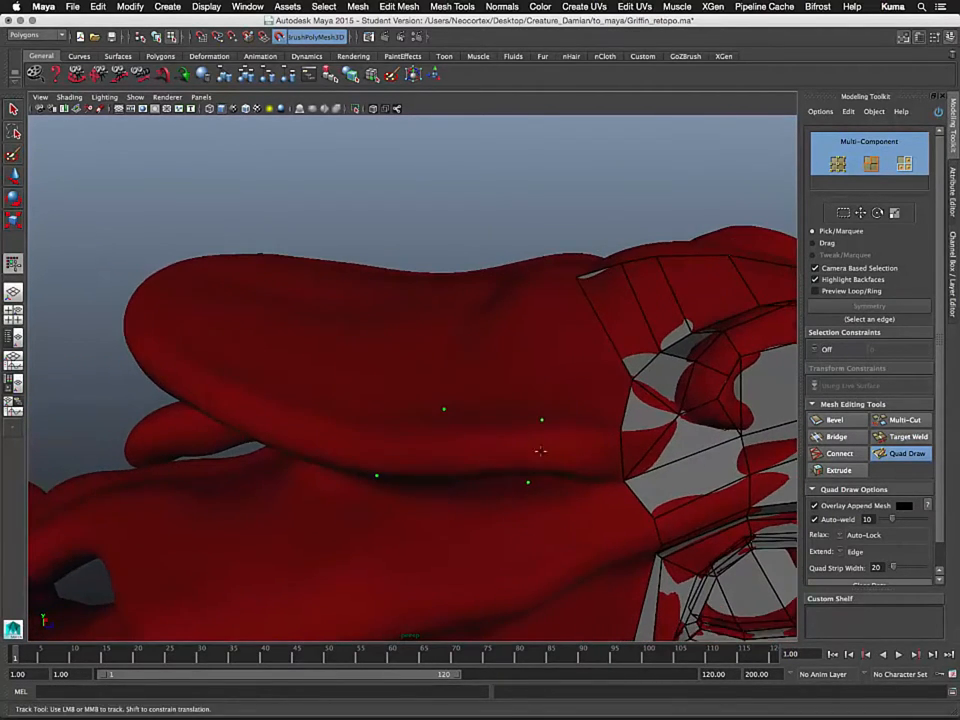
{"action": "left_click", "coordinate": [570, 459], "text": "shift"}
{"action": "left_click", "coordinate": [455, 448], "text": "shift"}
- Fill a quad on the crest's upper surface between the front of the rim strip and the patch behind the ridge
{"action": "left_click_drag", "start_coordinate": [452, 443], "coordinate": [439, 467], "text": "alt"}
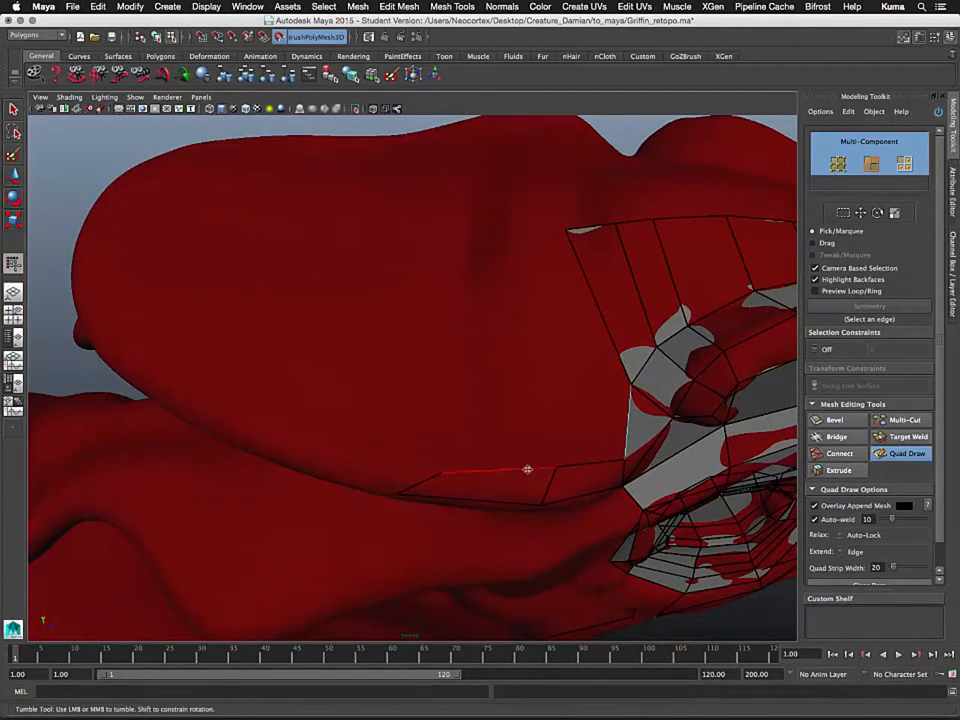
{"action": "left_click_drag", "start_coordinate": [549, 474], "coordinate": [559, 418], "text": "alt"}
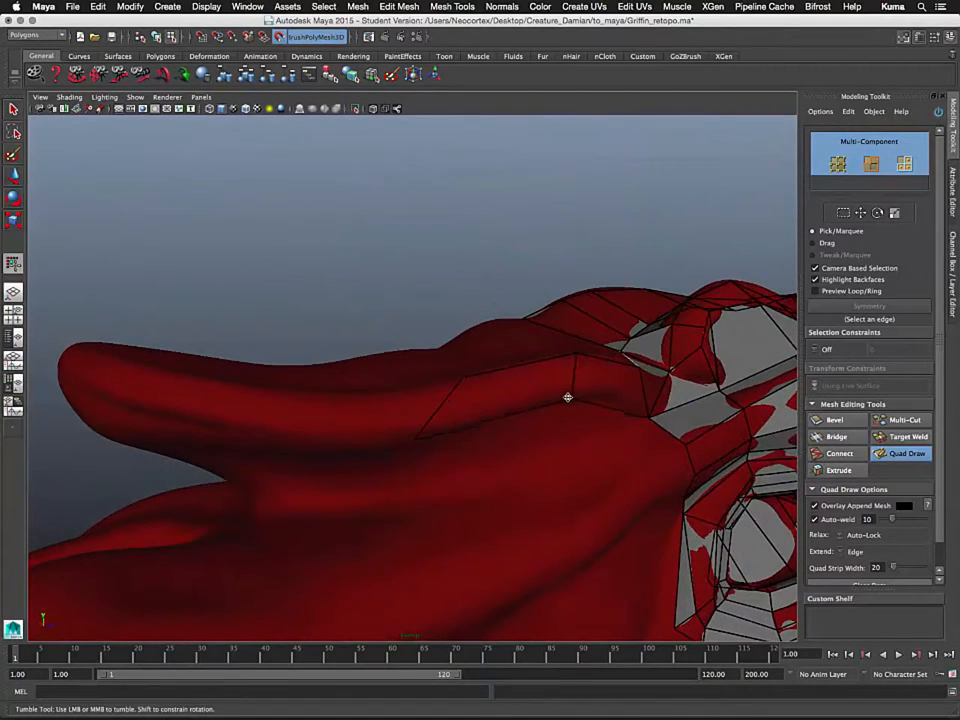
{"action": "mouse_move", "coordinate": [437, 459]}
{"action": "left_mouse_down", "text": "alt"}
{"action": "mouse_move", "coordinate": [458, 433]}
{"action": "mouse_move", "coordinate": [422, 401]}
{"action": "mouse_move", "coordinate": [430, 532]}
{"action": "left_mouse_up", "text": "alt"}
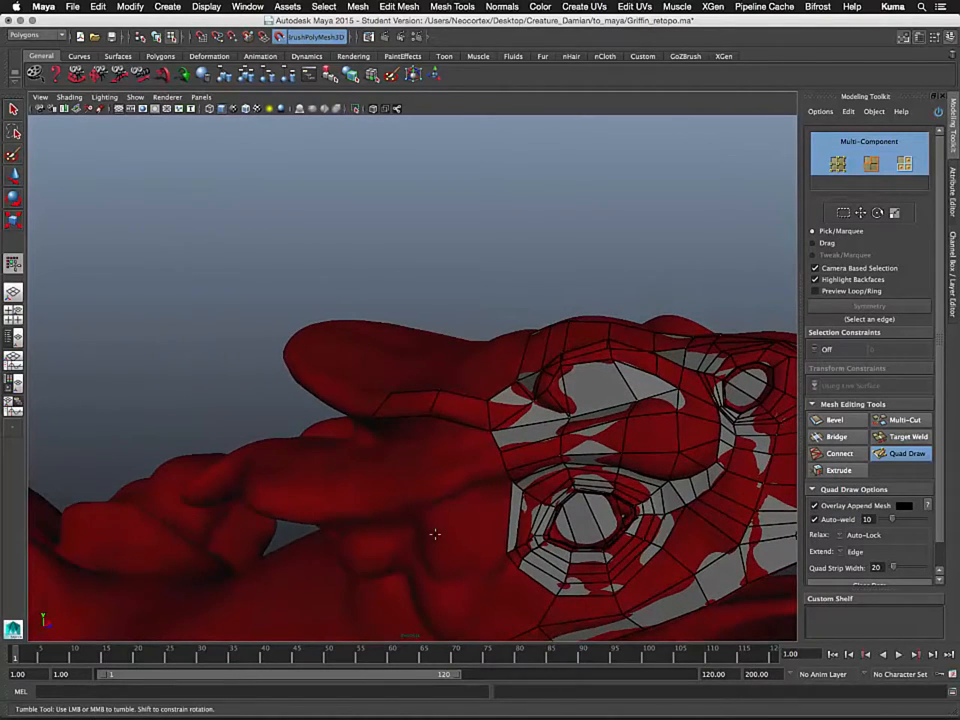
{"action": "left_click_drag", "start_coordinate": [415, 290], "coordinate": [450, 369], "text": "alt"}
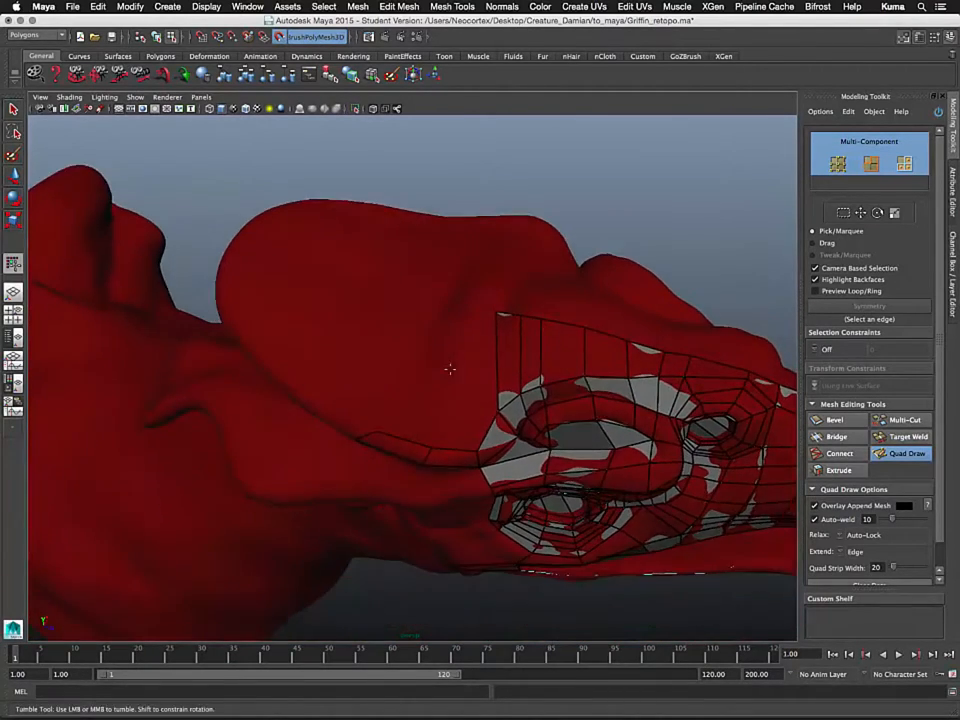
{"action": "right_click_drag", "start_coordinate": [450, 369], "coordinate": [457, 428], "text": "alt"}
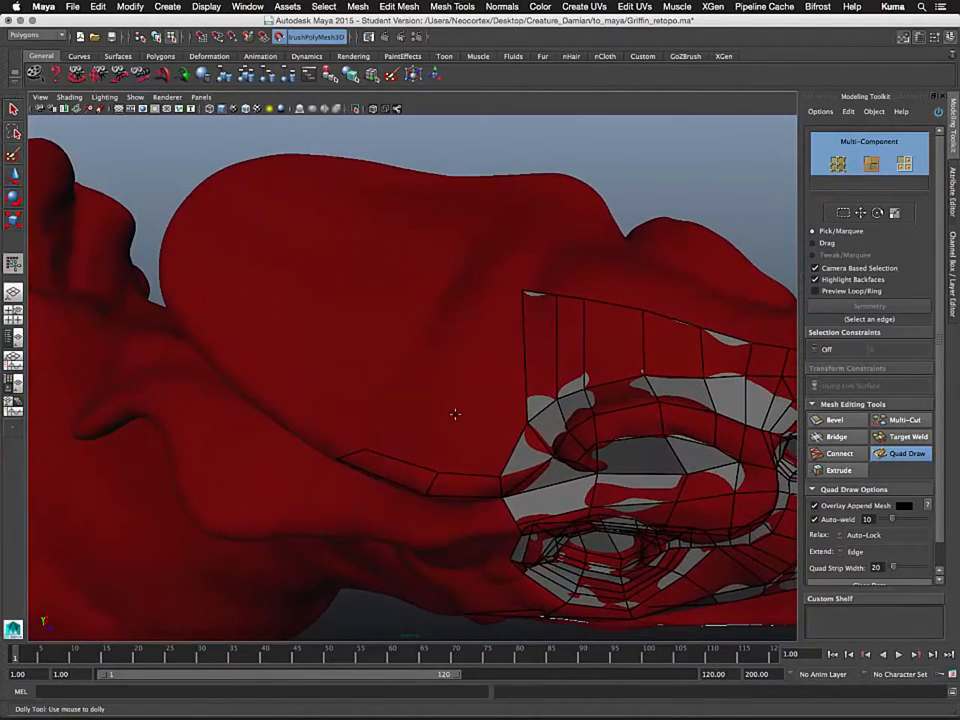
{"action": "left_click", "coordinate": [468, 441], "text": "shift"}
{"action": "left_click", "coordinate": [473, 369]}
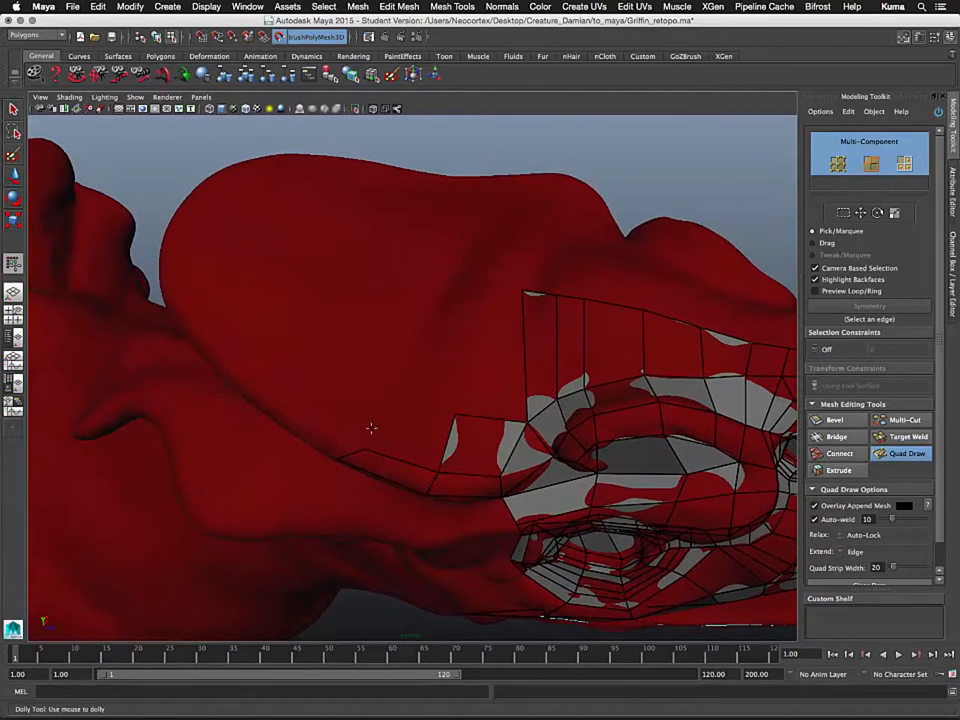
- Place paired points along the crest's outer rim and fill quads extending the rim strip to the rear end of the crest
{"action": "left_click_drag", "start_coordinate": [371, 428], "coordinate": [503, 401], "text": "alt"}
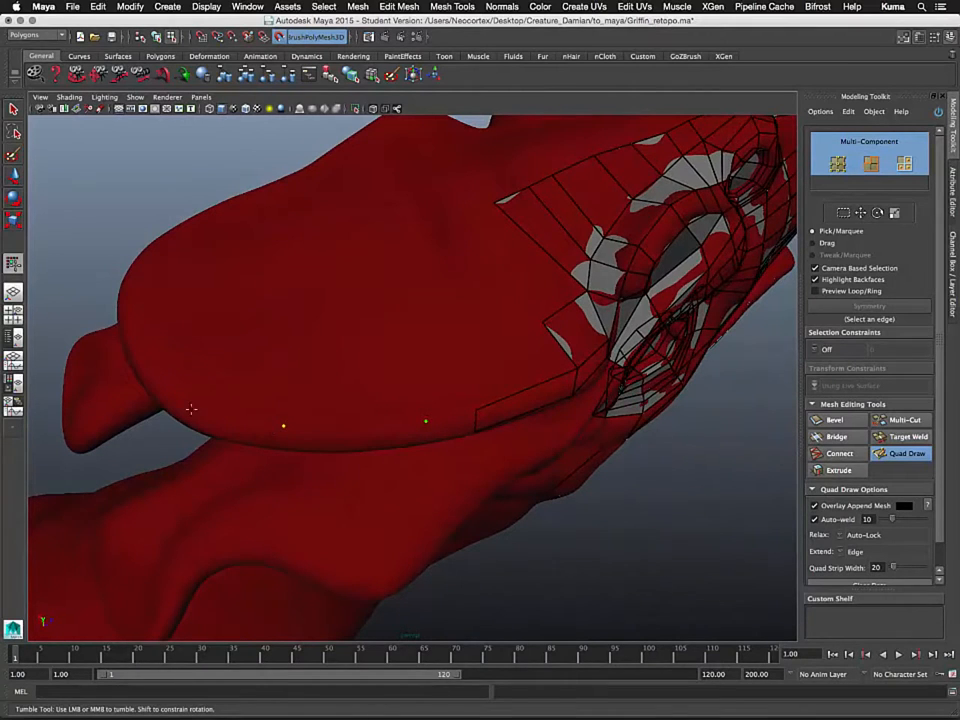
{"action": "left_click_drag", "start_coordinate": [245, 437], "coordinate": [408, 427], "text": "alt"}
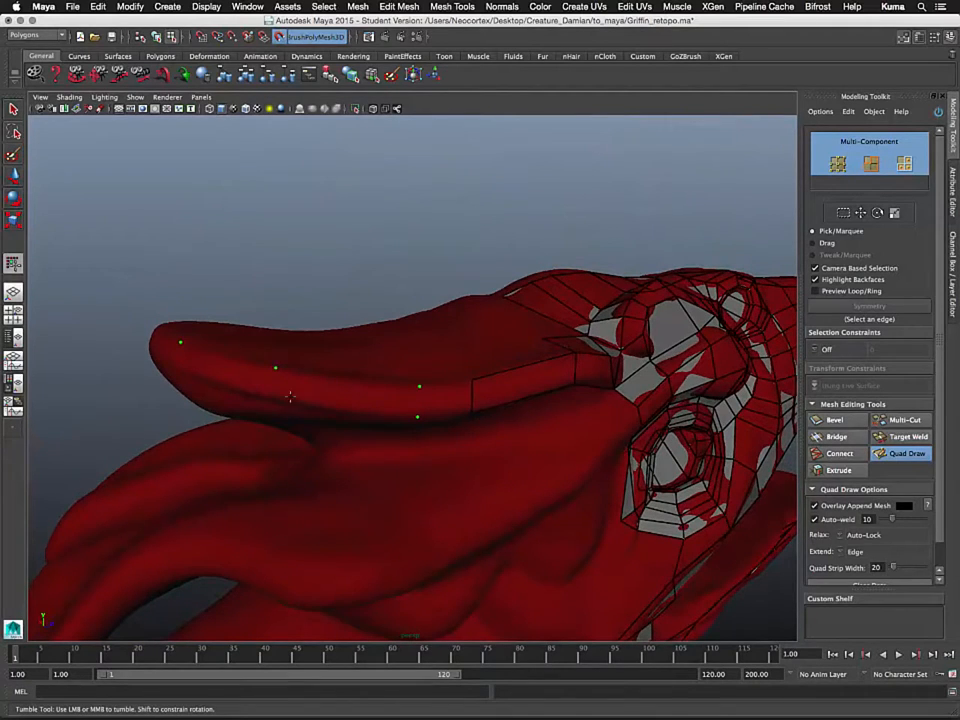
{"action": "mouse_move", "coordinate": [274, 397]}
{"action": "left_mouse_down", "text": "alt"}
{"action": "mouse_move", "coordinate": [269, 407]}
{"action": "mouse_move", "coordinate": [350, 412]}
{"action": "left_mouse_up", "text": "alt"}
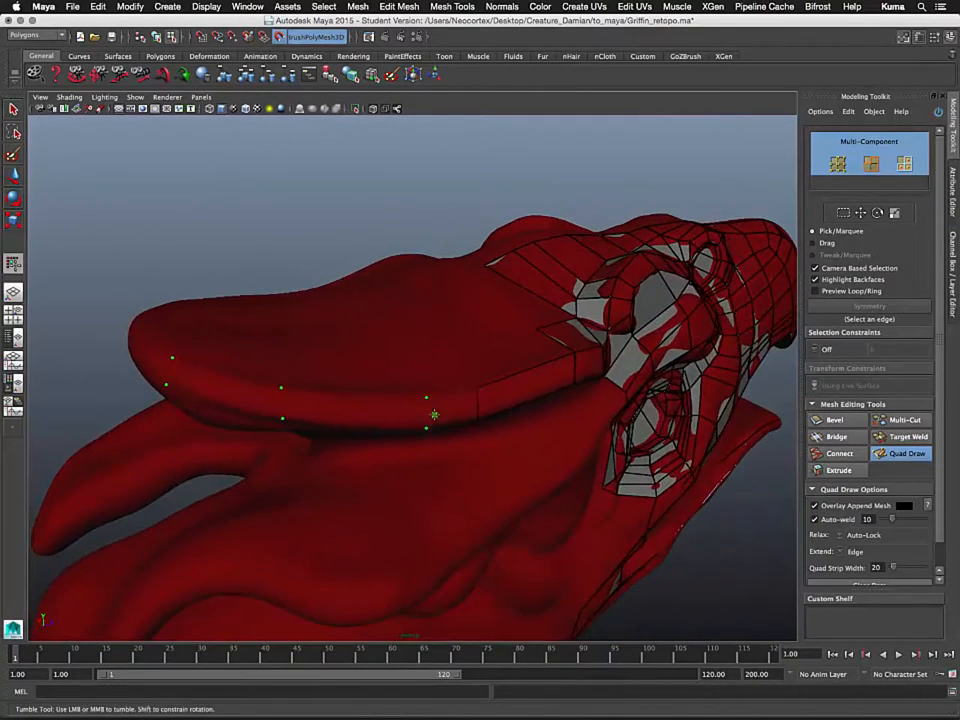
{"action": "left_click", "coordinate": [400, 416], "text": "shift"}
{"action": "left_click", "coordinate": [257, 396], "text": "shift"}
- Fill a quad extending the forehead patch backward over the crest, and move its lower rear corner vertex to even out the shape
{"action": "mouse_move", "coordinate": [401, 332]}
{"action": "left_mouse_down", "text": "alt"}
{"action": "mouse_move", "coordinate": [407, 358]}
{"action": "mouse_move", "coordinate": [350, 364]}
{"action": "mouse_move", "coordinate": [433, 388]}
{"action": "left_mouse_up", "text": "alt"}
{"action": "middle_click_drag", "start_coordinate": [433, 388], "coordinate": [356, 386], "text": "alt"}
{"action": "left_click_drag", "start_coordinate": [356, 386], "coordinate": [439, 326], "text": "alt"}
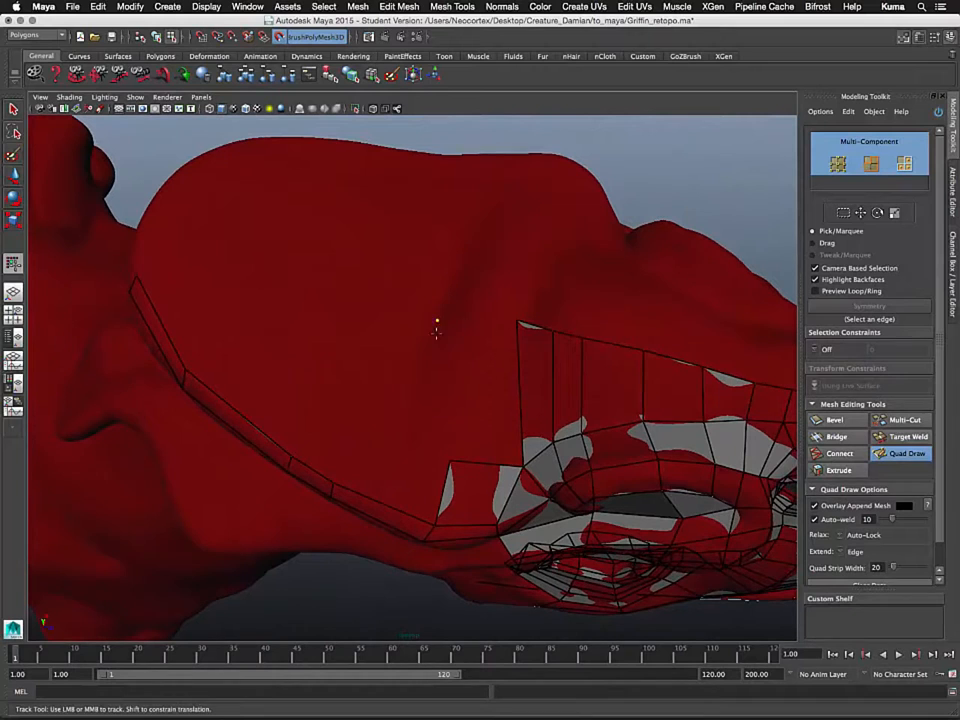
{"action": "left_click", "coordinate": [475, 399], "text": "shift"}
{"action": "middle_click_drag", "start_coordinate": [388, 478], "coordinate": [377, 434], "text": "alt"}
{"action": "left_click_drag", "start_coordinate": [443, 411], "coordinate": [433, 381]}
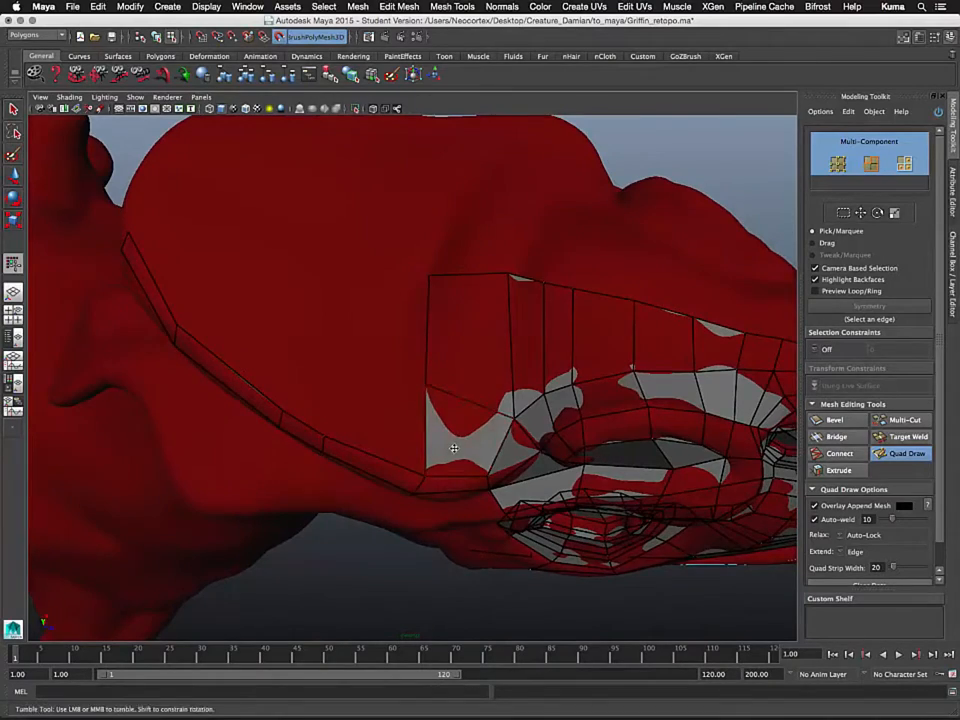
- Place a point on the crest's upper surface and fill the quad joining the patch behind the ridge to the rim strip
{"action": "left_click_drag", "start_coordinate": [452, 446], "coordinate": [476, 403], "text": "alt"}
{"action": "right_click_drag", "start_coordinate": [476, 403], "coordinate": [398, 453], "text": "alt"}
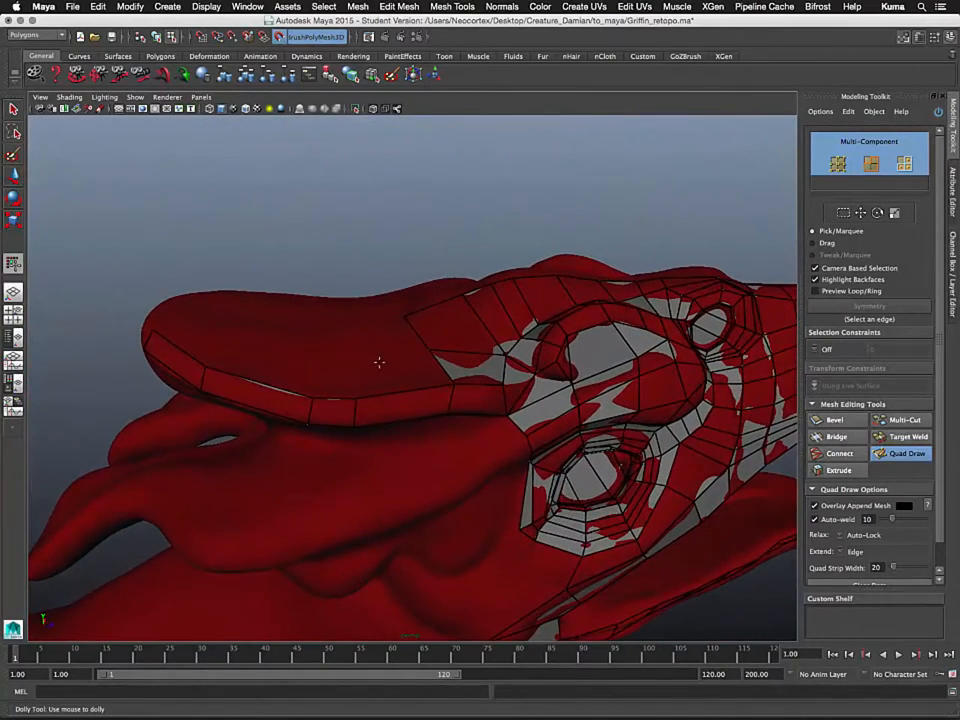
{"action": "left_click_drag", "start_coordinate": [379, 362], "coordinate": [400, 396], "text": "alt"}
{"action": "middle_click_drag", "start_coordinate": [392, 397], "coordinate": [422, 385], "text": "alt"}
{"action": "right_click_drag", "start_coordinate": [422, 385], "coordinate": [399, 375], "text": "alt"}
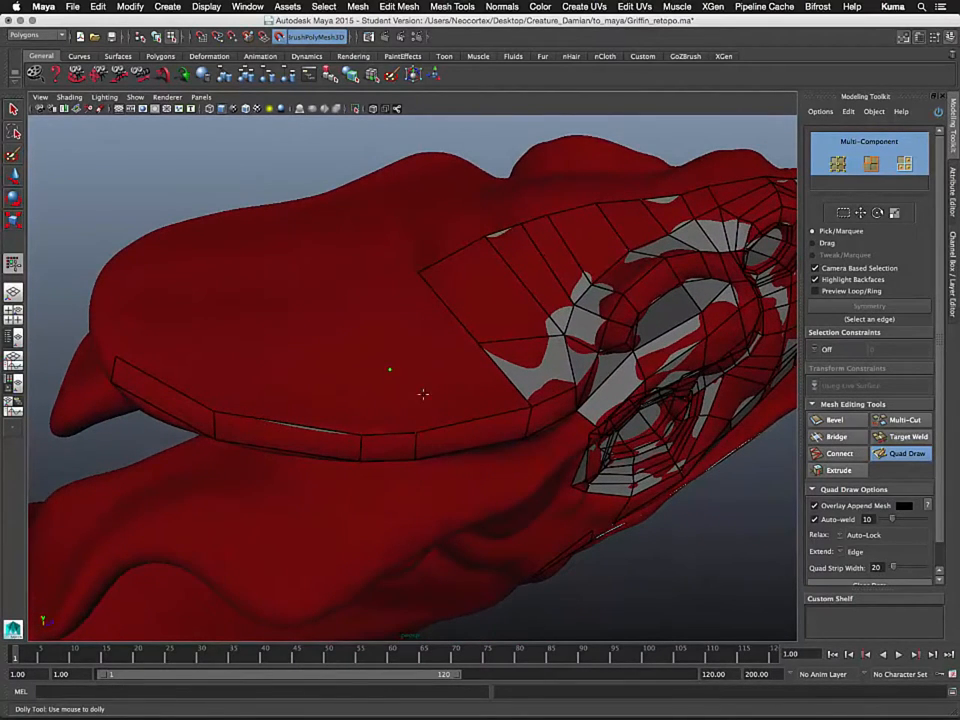
{"action": "left_click", "coordinate": [445, 400], "text": "shift"}
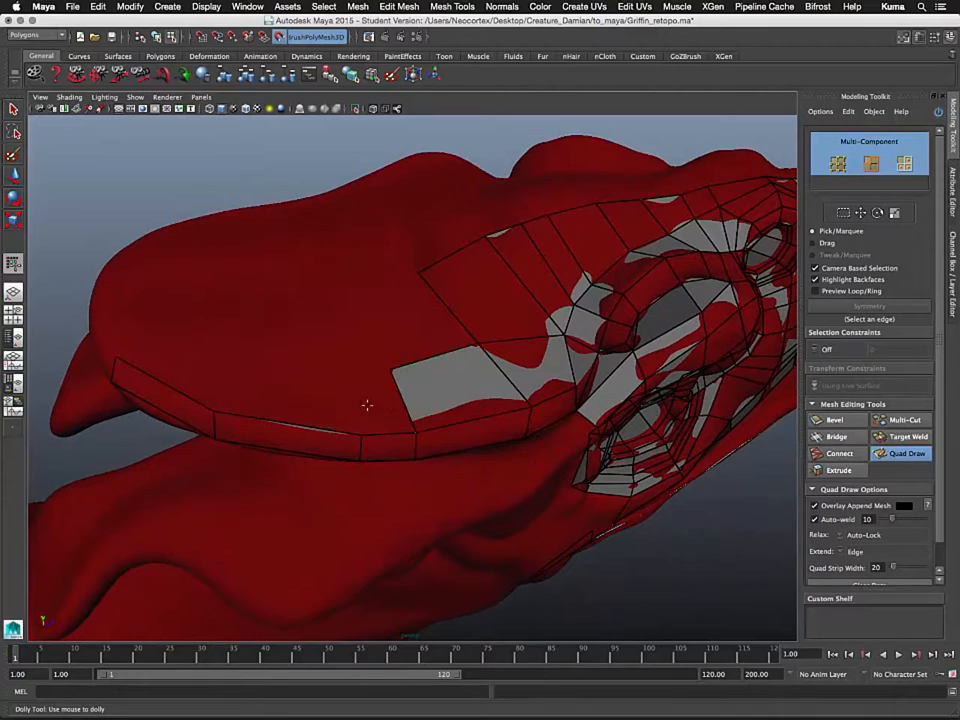
- Fill further quads over the crest's upper surface, bridging the rim strip and the forehead patch back to the strip's rear end
{"action": "left_click_drag", "start_coordinate": [225, 401], "coordinate": [315, 417], "text": "alt"}
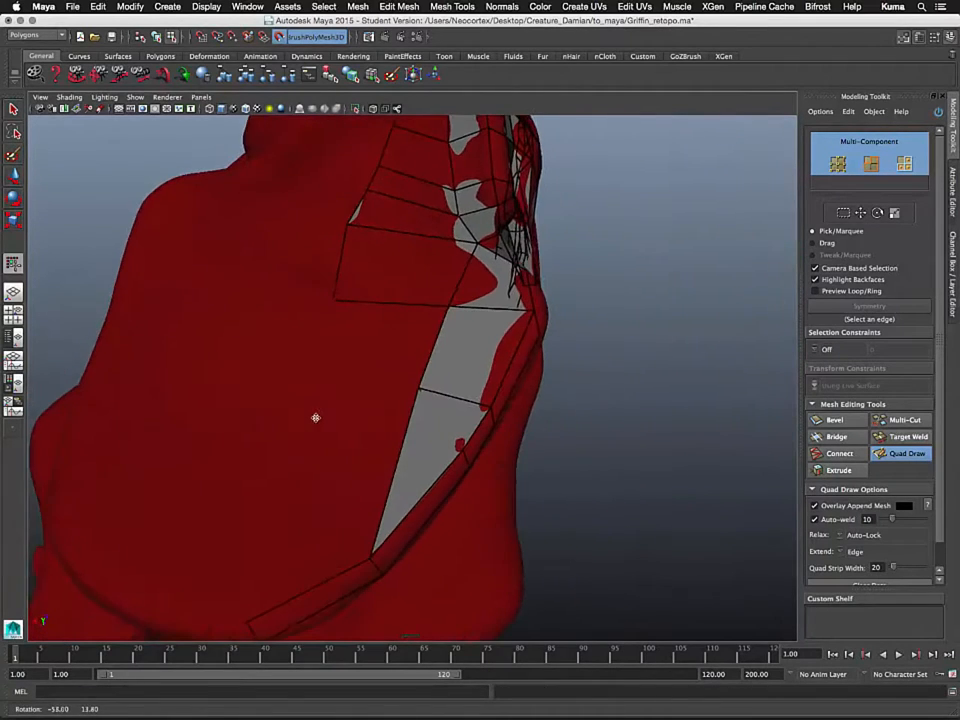
{"action": "middle_click_drag", "start_coordinate": [345, 474], "coordinate": [389, 444], "text": "alt"}
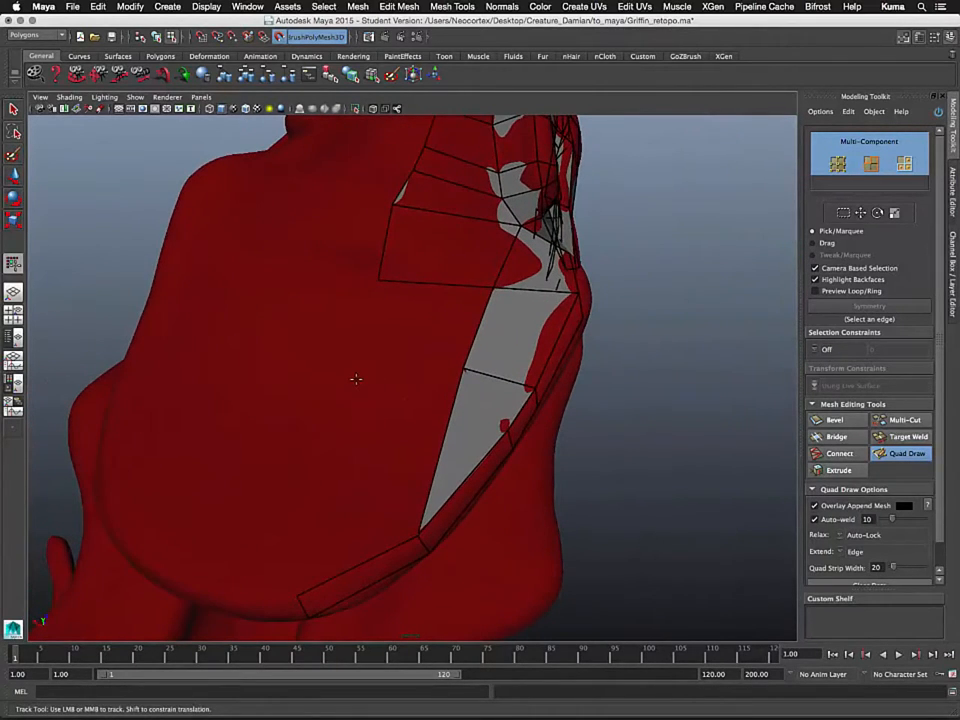
{"action": "left_click", "coordinate": [379, 482], "text": "shift"}
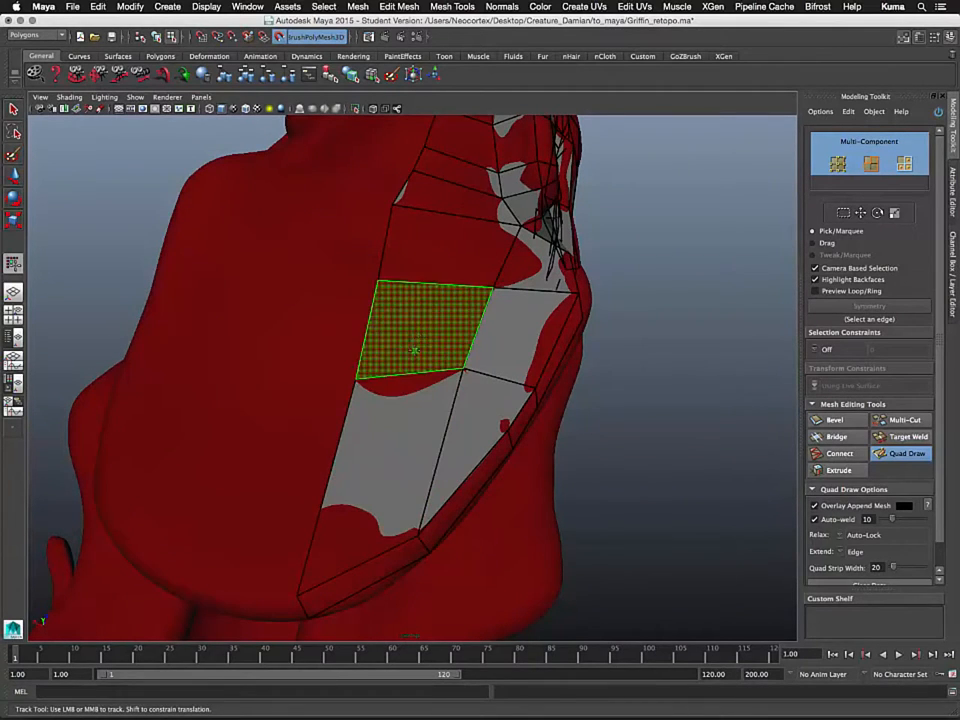
{"action": "left_click", "coordinate": [405, 330], "text": "shift"}
- Reposition the inner border vertices of the new crest quads so the edge follows the head's centre line
{"action": "mouse_move", "coordinate": [429, 343]}
{"action": "left_mouse_down", "text": "alt"}
{"action": "mouse_move", "coordinate": [418, 418]}
{"action": "mouse_move", "coordinate": [463, 420]}
{"action": "left_mouse_up", "text": "alt"}
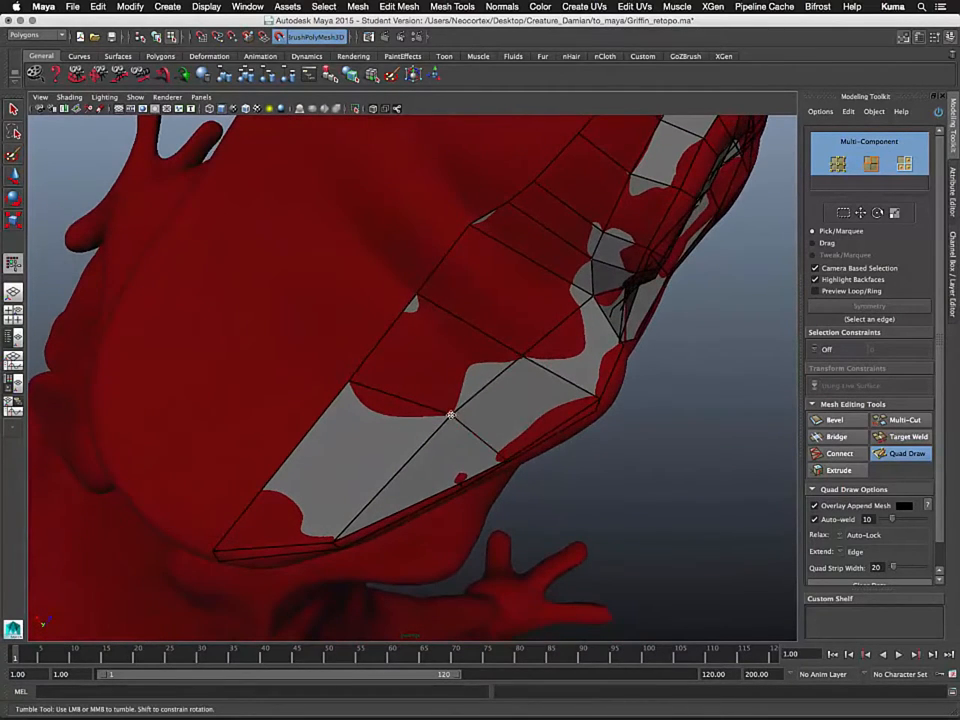
{"action": "left_click_drag", "start_coordinate": [526, 355], "coordinate": [525, 362]}
{"action": "middle_click_drag", "start_coordinate": [410, 448], "coordinate": [479, 404], "text": "alt"}
{"action": "left_click_drag", "start_coordinate": [479, 404], "coordinate": [313, 525], "text": "alt"}
{"action": "middle_click_drag", "start_coordinate": [313, 525], "coordinate": [326, 457], "text": "alt"}
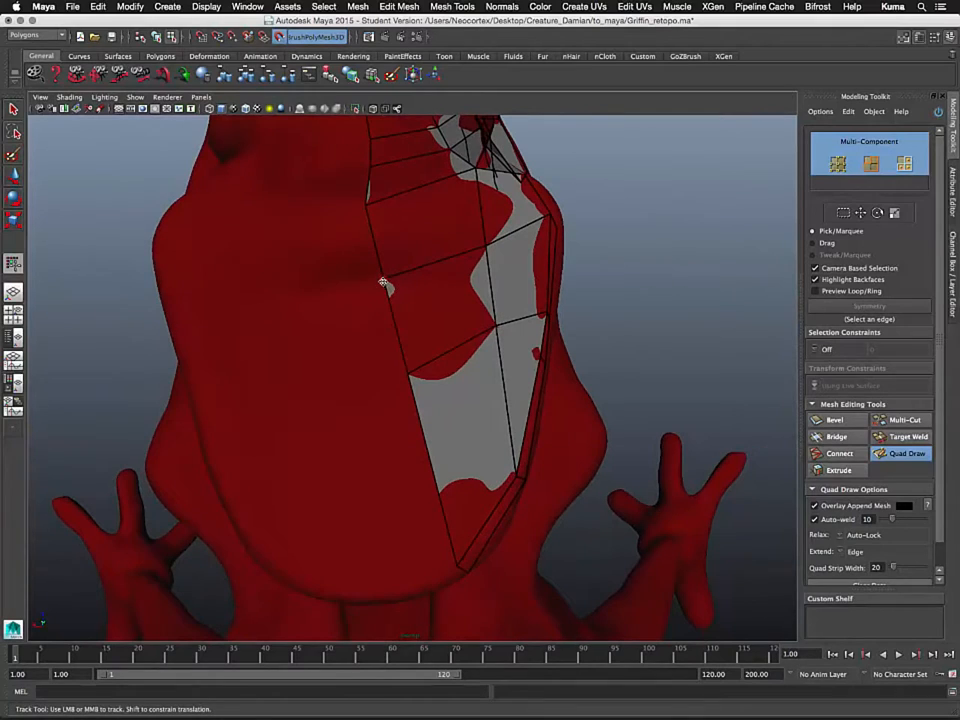
{"action": "left_click_drag", "start_coordinate": [377, 282], "coordinate": [370, 286]}
{"action": "left_click_drag", "start_coordinate": [407, 375], "coordinate": [379, 386]}
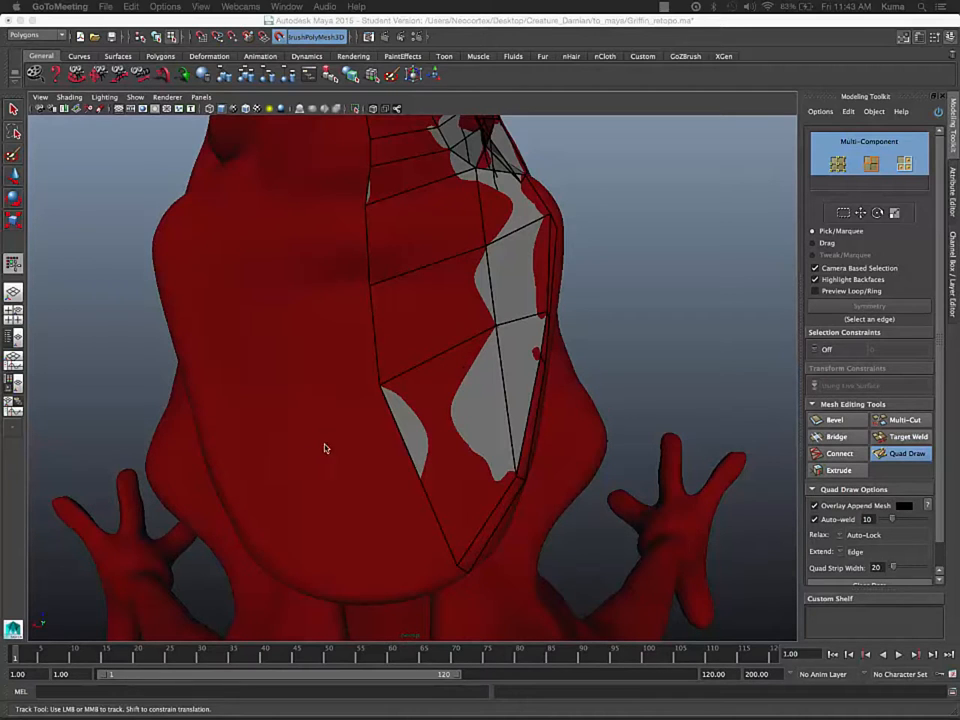
- Restart Quad Draw on the retopology mesh and move the rear end vertices of the rim strip onto the head's centre line
{"action": "left_click_drag", "start_coordinate": [376, 448], "coordinate": [368, 378], "text": "alt"}
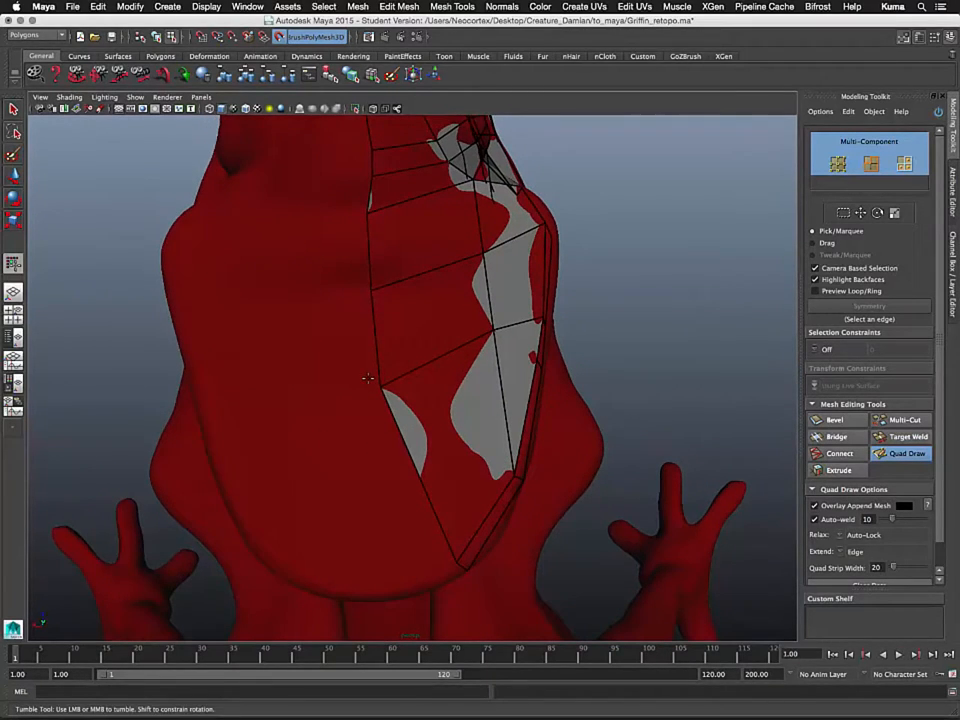
{"action": "mouse_move", "coordinate": [376, 457]}
{"action": "left_mouse_down", "text": "alt"}
{"action": "mouse_move", "coordinate": [405, 466]}
{"action": "mouse_move", "coordinate": [405, 450]}
{"action": "mouse_move", "coordinate": [387, 447]}
{"action": "left_mouse_up", "text": "alt"}
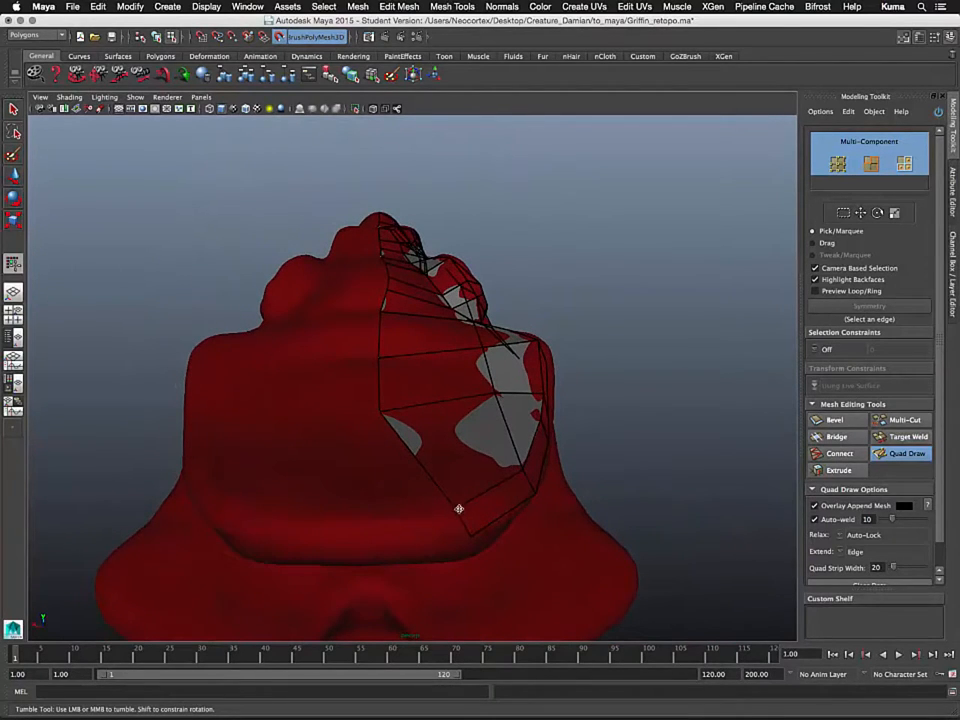
{"action": "left_click_drag", "start_coordinate": [448, 489], "coordinate": [430, 500], "text": "alt"}
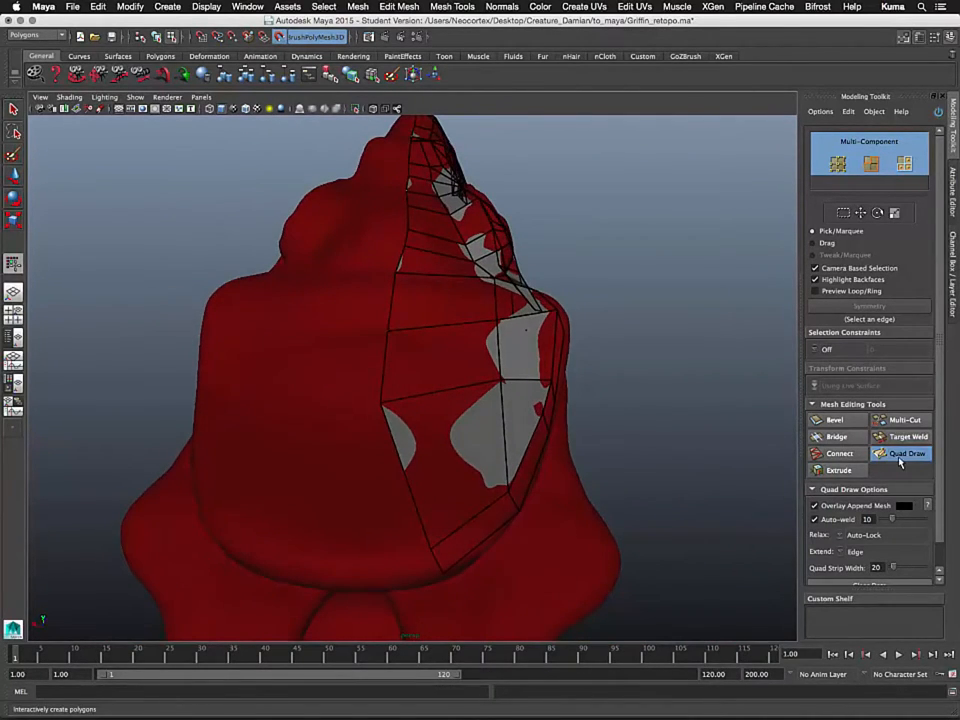
{"action": "left_click", "coordinate": [900, 455]}
{"action": "left_click", "coordinate": [902, 456]}
{"action": "right_click_drag", "start_coordinate": [470, 467], "coordinate": [516, 405]}
{"action": "left_click", "coordinate": [503, 477]}
{"action": "left_click", "coordinate": [905, 453]}
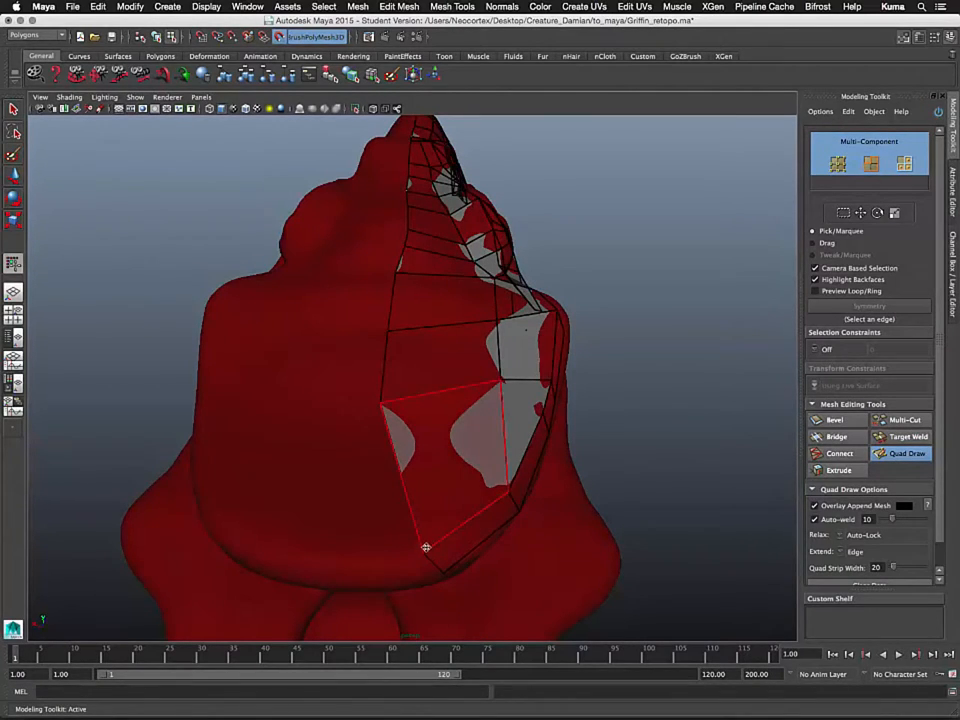
{"action": "left_click_drag", "start_coordinate": [408, 556], "coordinate": [425, 494]}
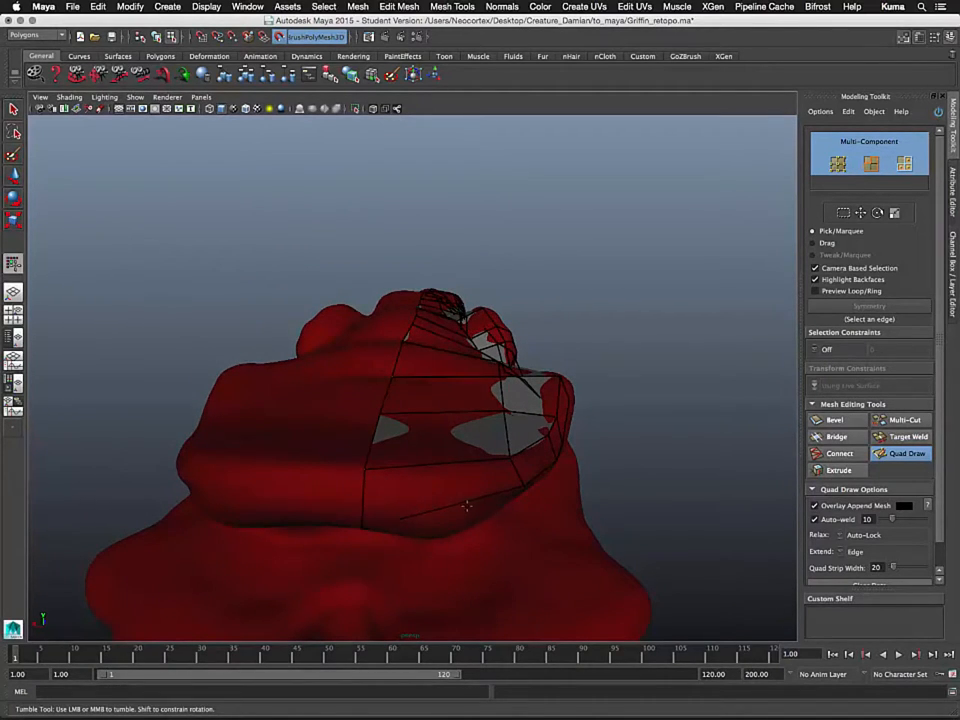
- Reposition the middle-row crest vertices behind the ridge to even out the neighbouring quads
{"action": "left_click_drag", "start_coordinate": [466, 506], "coordinate": [313, 448], "text": "alt"}
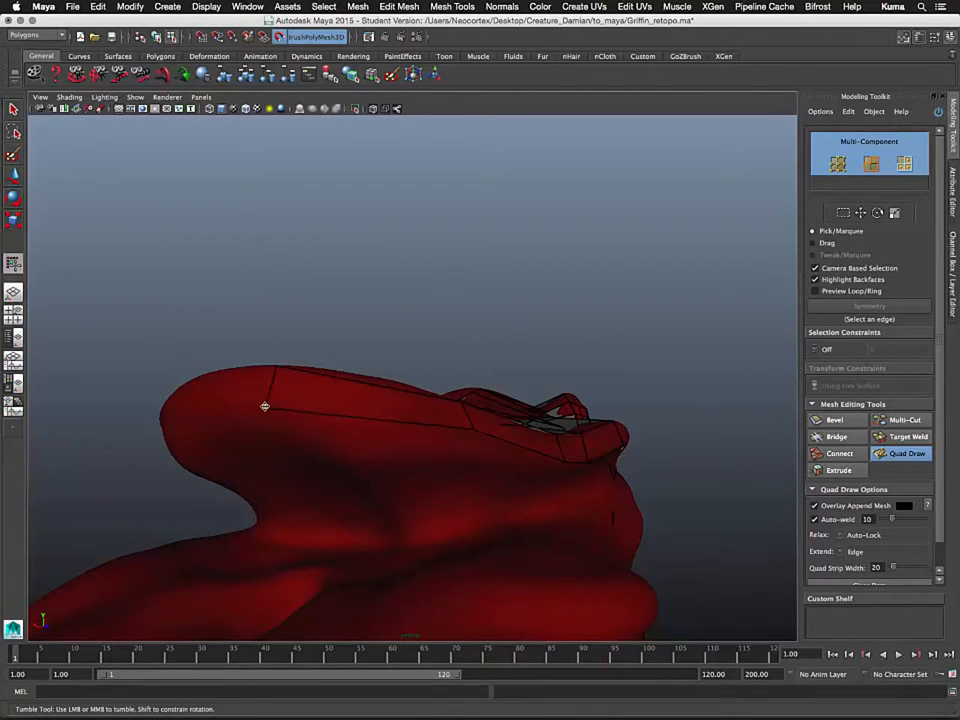
{"action": "left_click_drag", "start_coordinate": [272, 408], "coordinate": [409, 465], "text": "alt"}
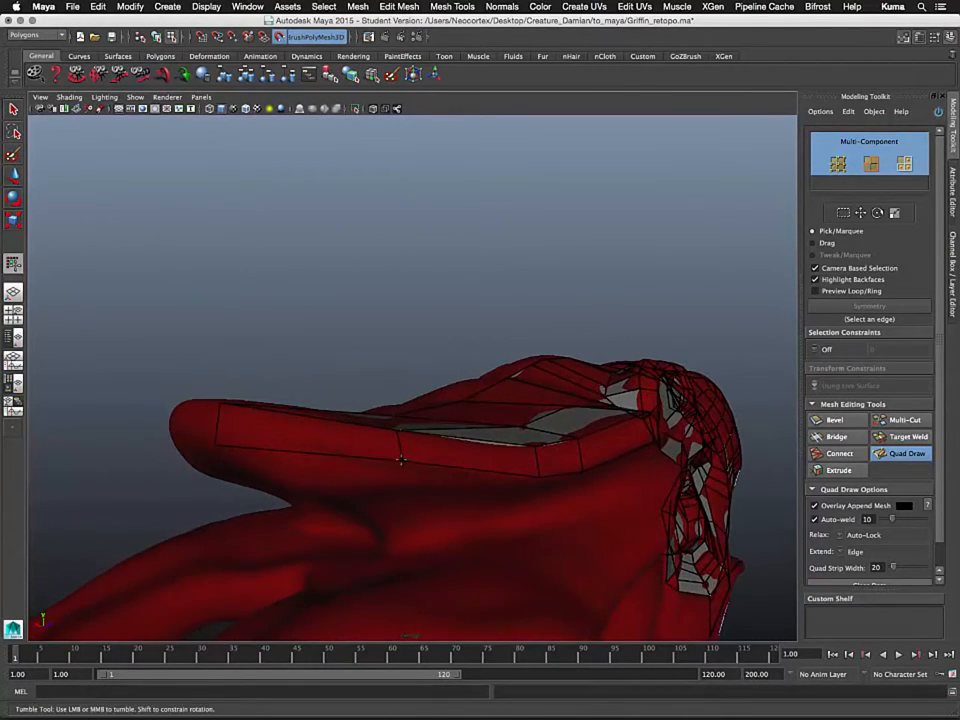
{"action": "left_click_drag", "start_coordinate": [468, 474], "coordinate": [463, 521], "text": "alt"}
{"action": "left_click", "coordinate": [451, 492], "text": "ctrl"}
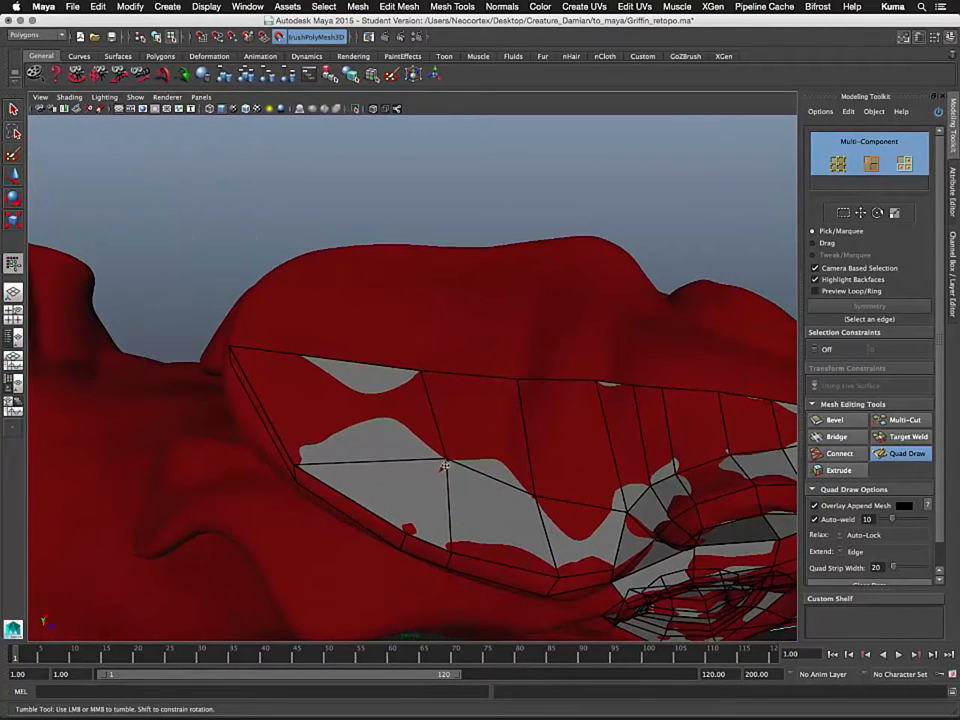
{"action": "mouse_move", "coordinate": [533, 495]}
{"action": "left_mouse_down"}
{"action": "mouse_move", "coordinate": [536, 467]}
{"action": "mouse_move", "coordinate": [510, 476]}
{"action": "mouse_move", "coordinate": [435, 461]}
{"action": "mouse_move", "coordinate": [597, 465]}
{"action": "left_mouse_up"}
{"action": "middle_click_drag", "start_coordinate": [617, 474], "coordinate": [514, 457], "text": "alt"}
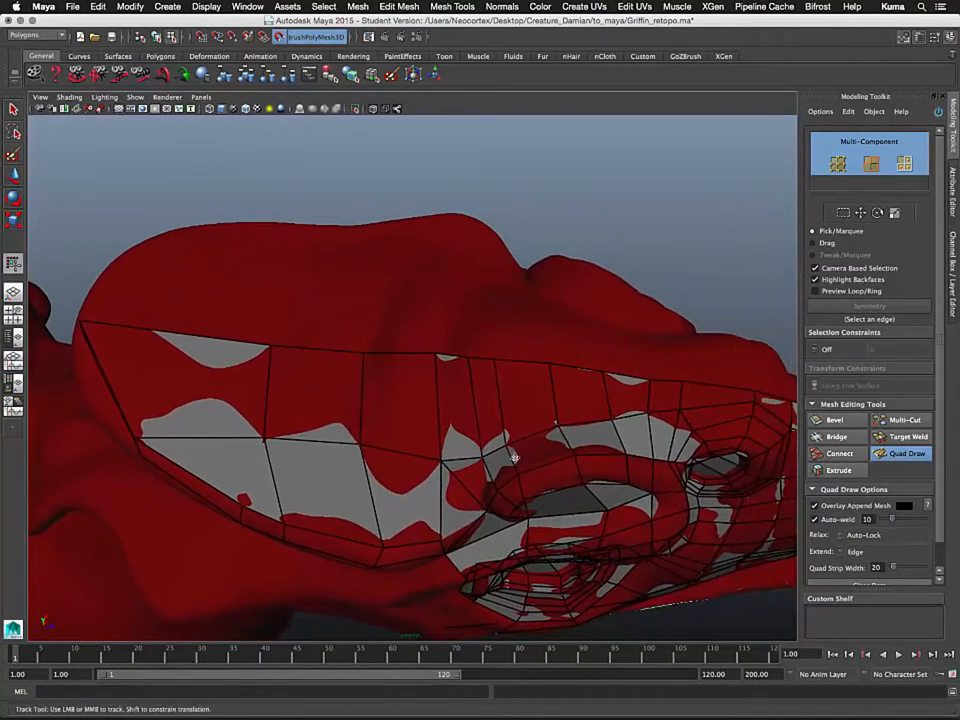
- Examine the quad flow of the crest, ridge and brow from the side, above and behind
{"action": "left_click_drag", "start_coordinate": [510, 426], "coordinate": [478, 347], "text": "alt"}
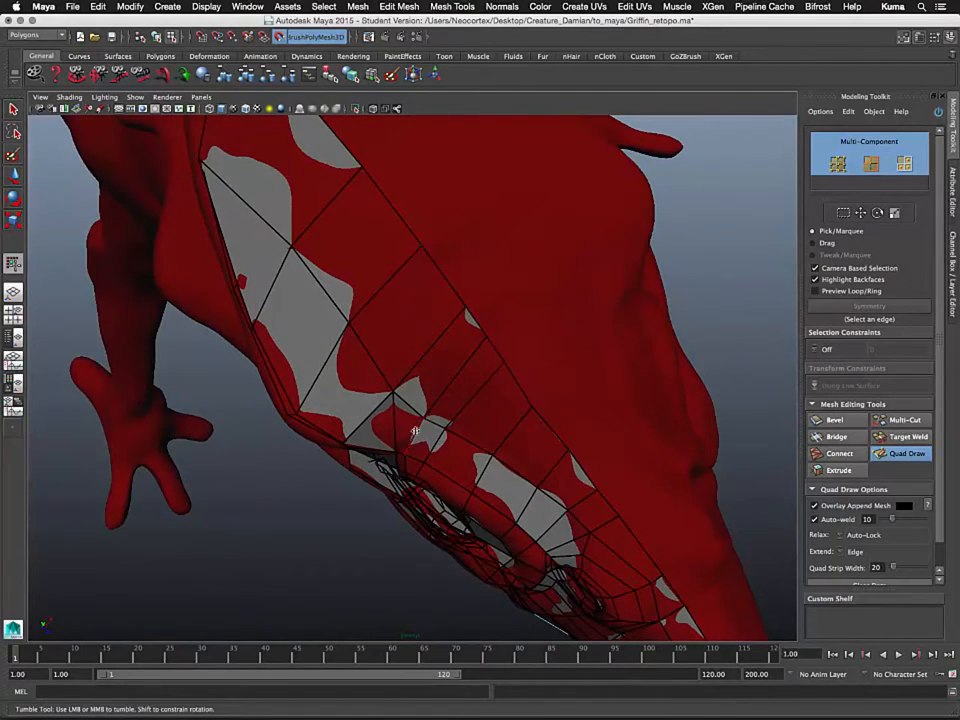
{"action": "left_click_drag", "start_coordinate": [414, 432], "coordinate": [495, 379], "text": "alt"}
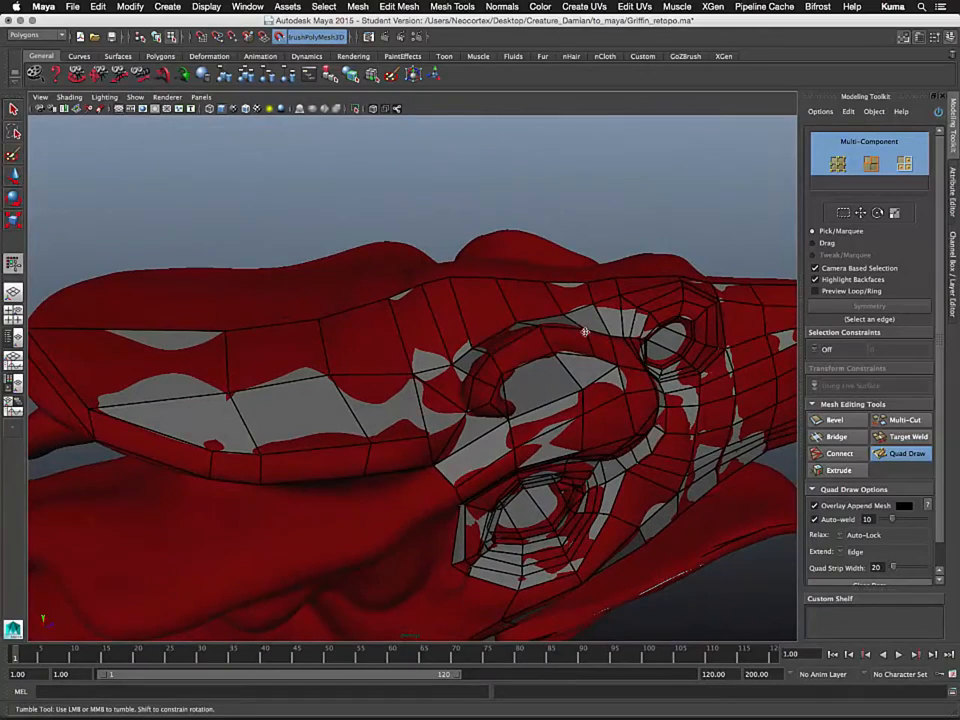
{"action": "left_click_drag", "start_coordinate": [590, 360], "coordinate": [529, 326], "text": "alt"}
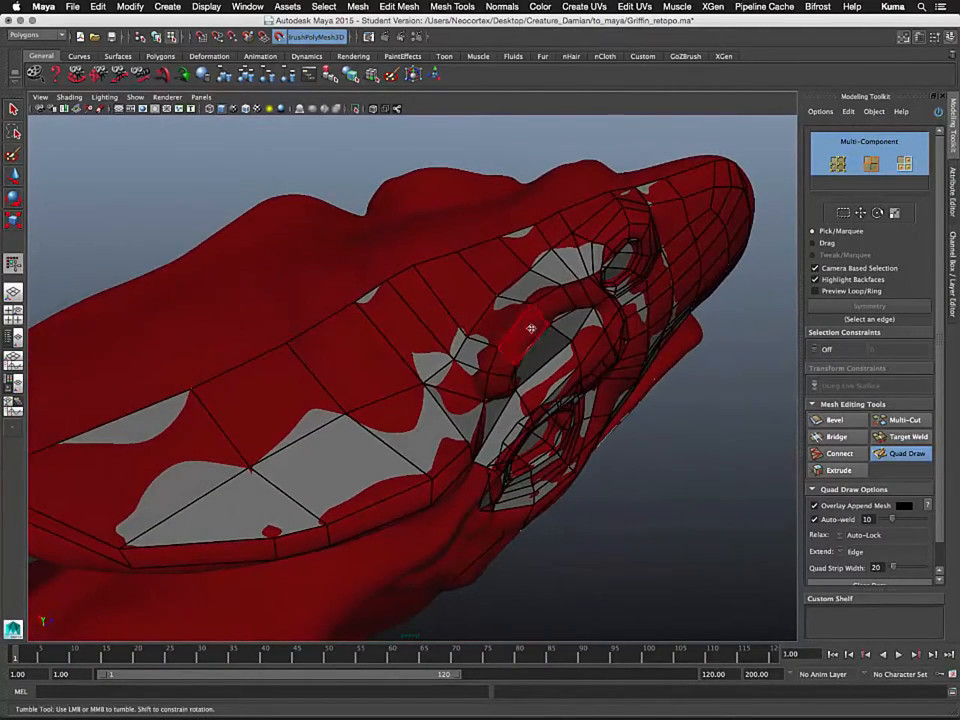
{"action": "left_click_drag", "start_coordinate": [417, 401], "coordinate": [396, 366], "text": "alt"}
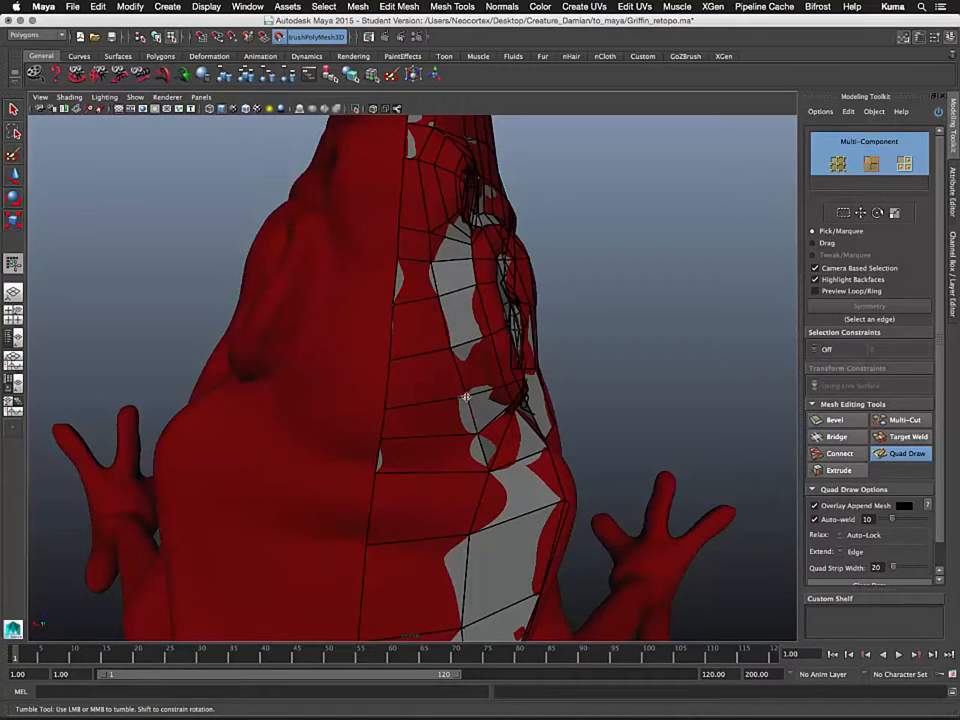
{"action": "mouse_move", "coordinate": [465, 440]}
{"action": "left_mouse_down", "text": "alt"}
{"action": "mouse_move", "coordinate": [390, 369]}
{"action": "mouse_move", "coordinate": [549, 497]}
{"action": "mouse_move", "coordinate": [480, 447]}
{"action": "mouse_move", "coordinate": [439, 476]}
{"action": "mouse_move", "coordinate": [382, 478]}
{"action": "left_mouse_up", "text": "alt"}
{"action": "left_click_drag", "start_coordinate": [517, 404], "coordinate": [458, 467], "text": "alt"}
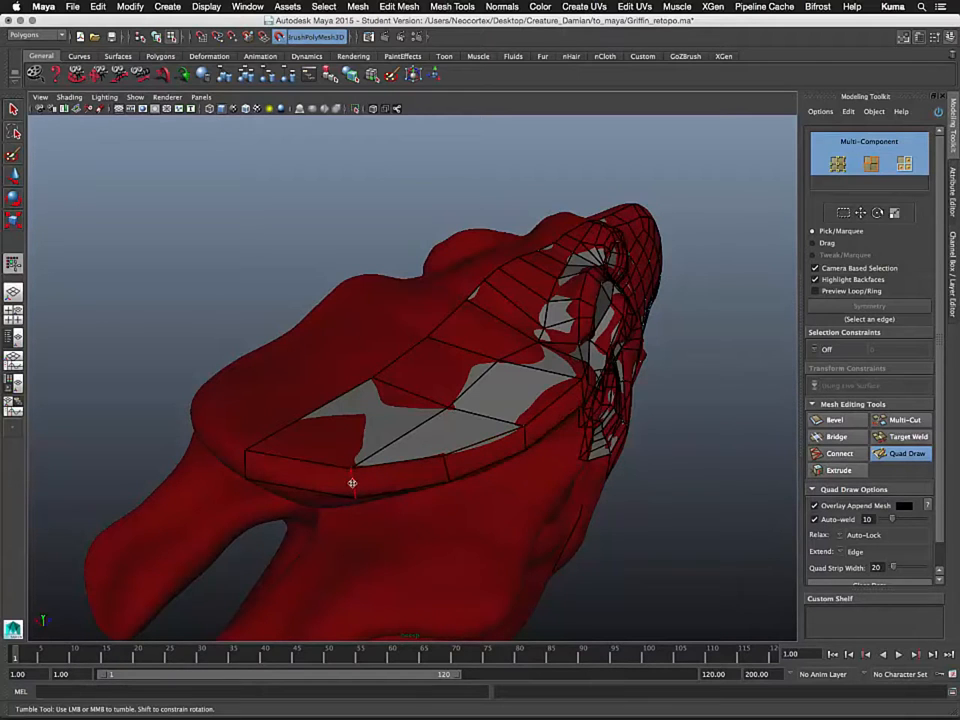
{"action": "mouse_move", "coordinate": [347, 483]}
{"action": "left_mouse_down", "text": "alt"}
{"action": "mouse_move", "coordinate": [385, 420]}
{"action": "mouse_move", "coordinate": [376, 392]}
{"action": "mouse_move", "coordinate": [369, 425]}
{"action": "left_mouse_up", "text": "alt"}
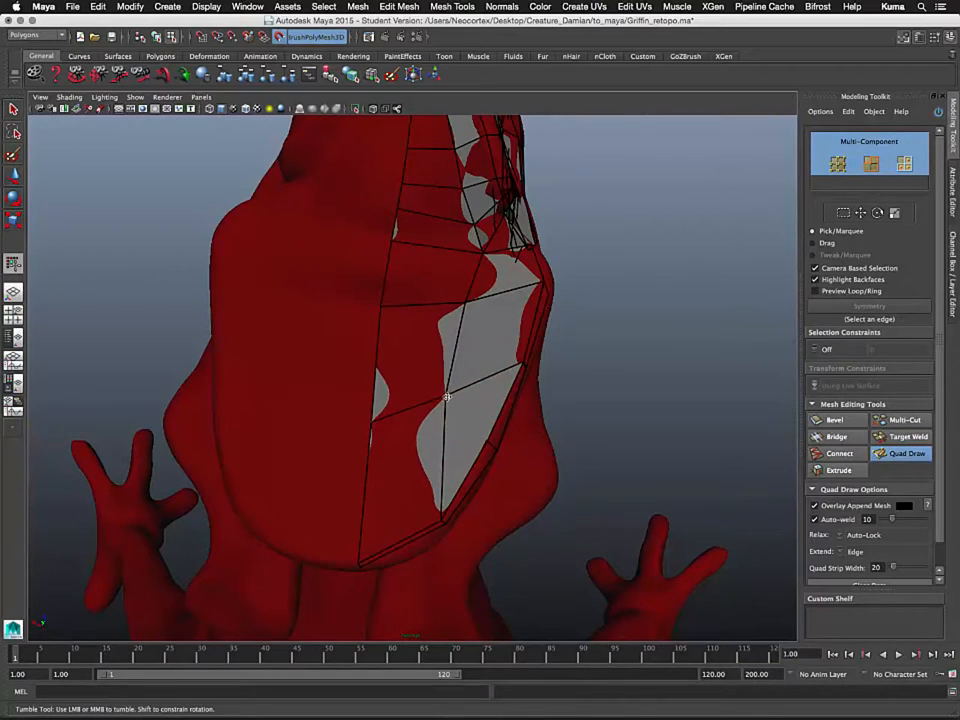
- Insert an edge loop across the rear crest and shift the adjacent vertices forward to even out the spacing
{"action": "left_click_drag", "start_coordinate": [467, 489], "coordinate": [340, 396], "text": "alt"}
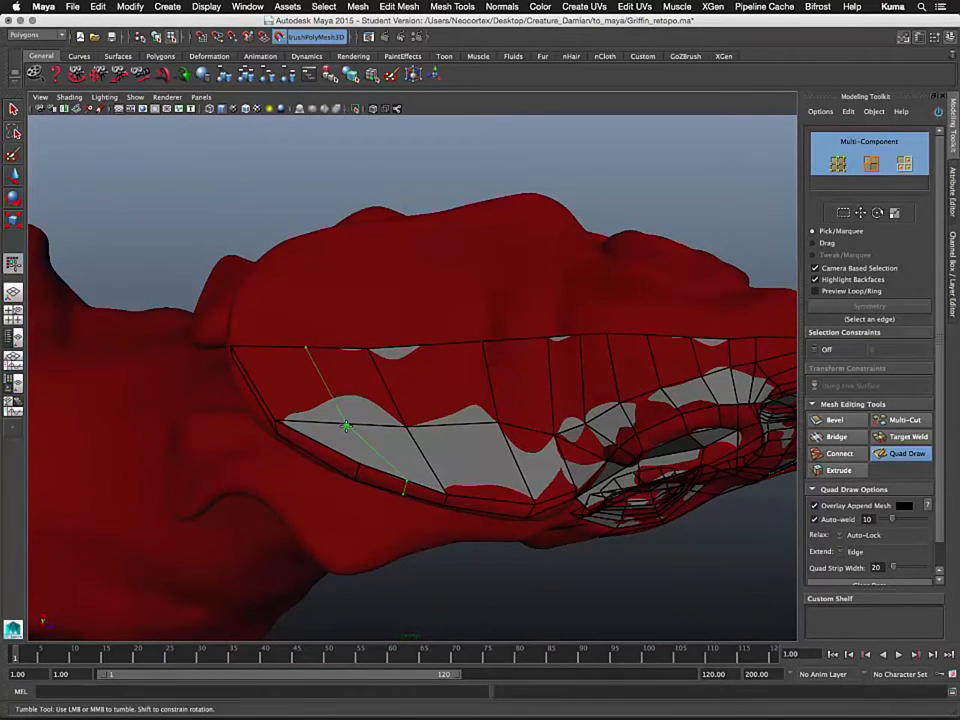
{"action": "left_click", "coordinate": [386, 419], "text": "ctrl"}
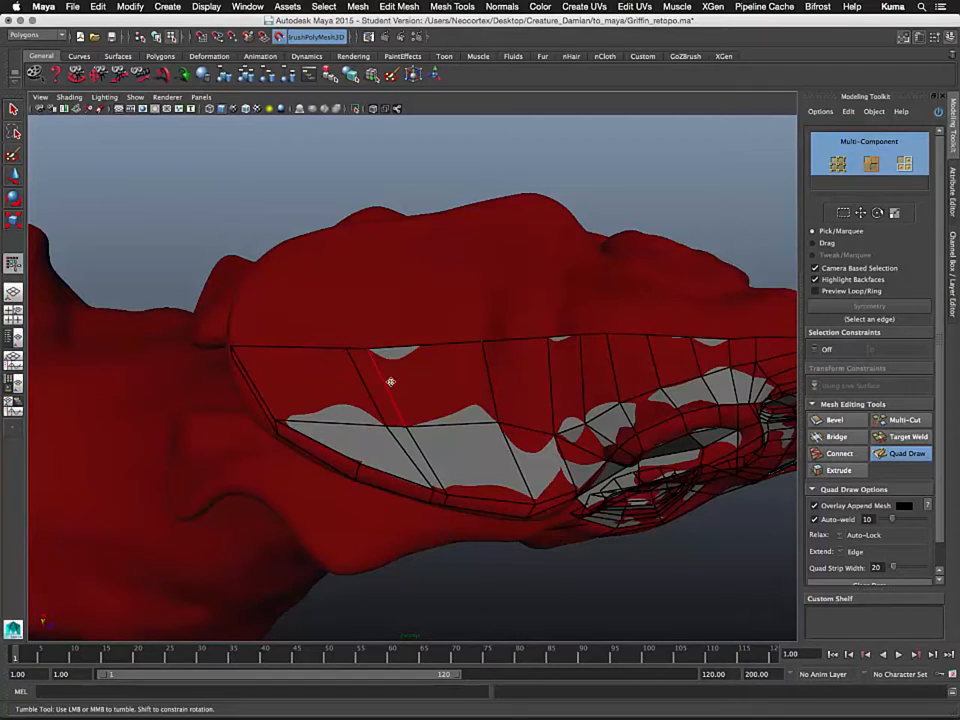
{"action": "left_click_drag", "start_coordinate": [371, 349], "coordinate": [422, 347]}
{"action": "left_click_drag", "start_coordinate": [406, 426], "coordinate": [443, 427]}
{"action": "mouse_move", "coordinate": [446, 500]}
{"action": "left_mouse_down", "text": "alt"}
{"action": "mouse_move", "coordinate": [451, 466]}
{"action": "mouse_move", "coordinate": [498, 465]}
{"action": "mouse_move", "coordinate": [379, 452]}
{"action": "mouse_move", "coordinate": [374, 403]}
{"action": "mouse_move", "coordinate": [328, 383]}
{"action": "left_mouse_up", "text": "alt"}
{"action": "left_click", "coordinate": [397, 449], "text": "ctrl"}
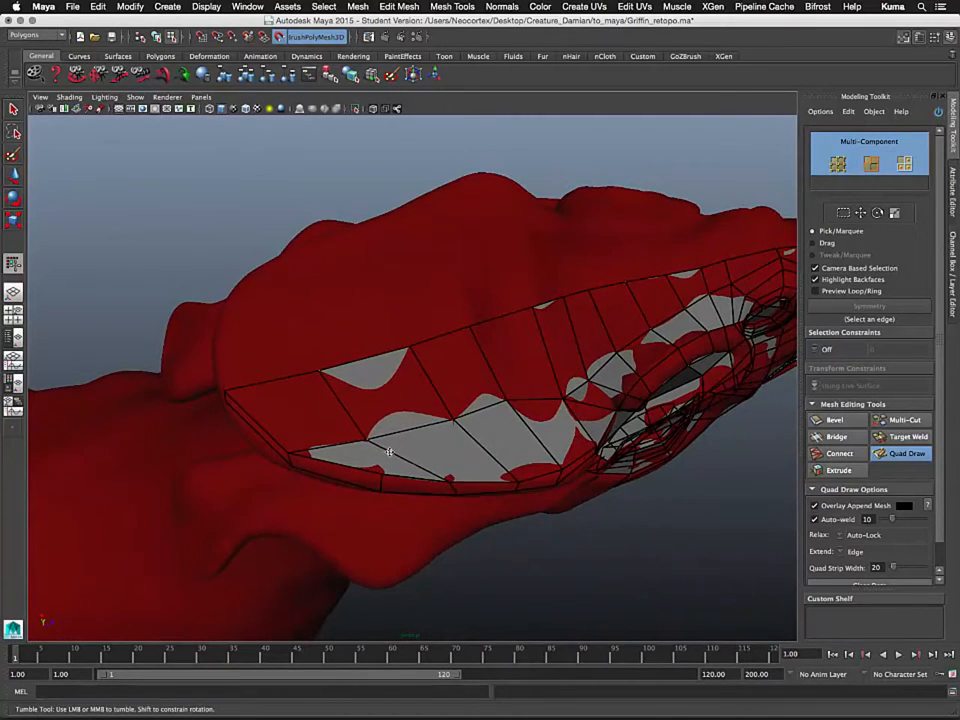